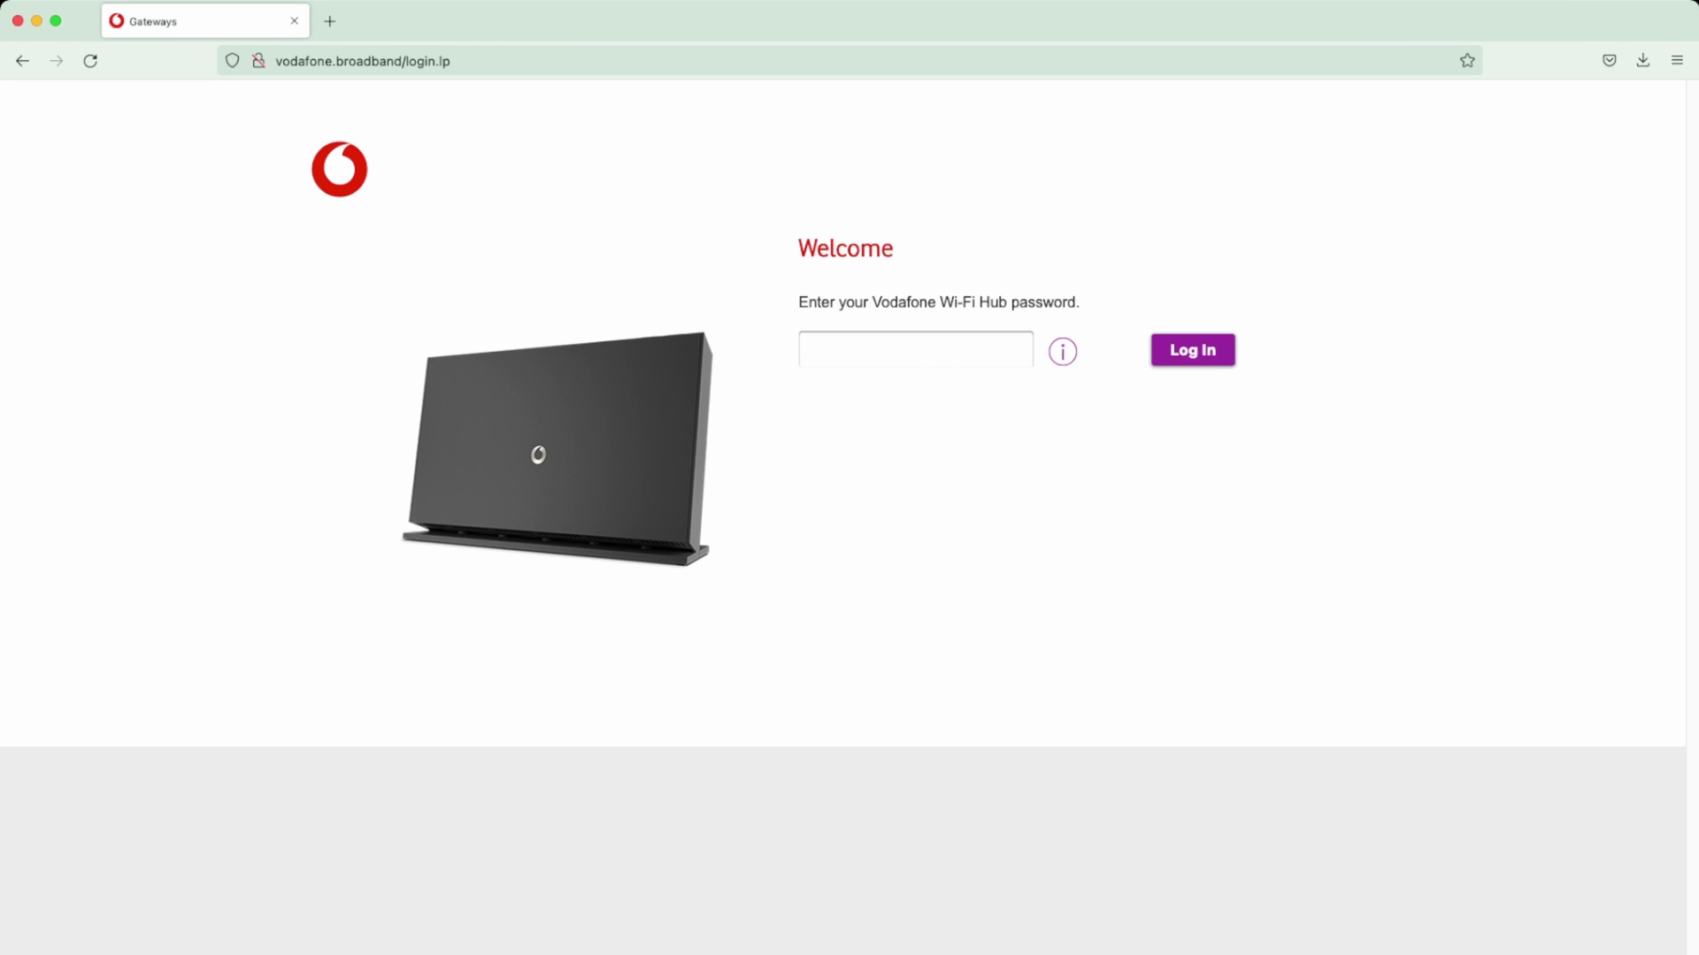
Check the password help for the Wi-Fi Hub, close it, and log in with the hub's admin password.
left_click(915, 350)
left_click(1061, 351)
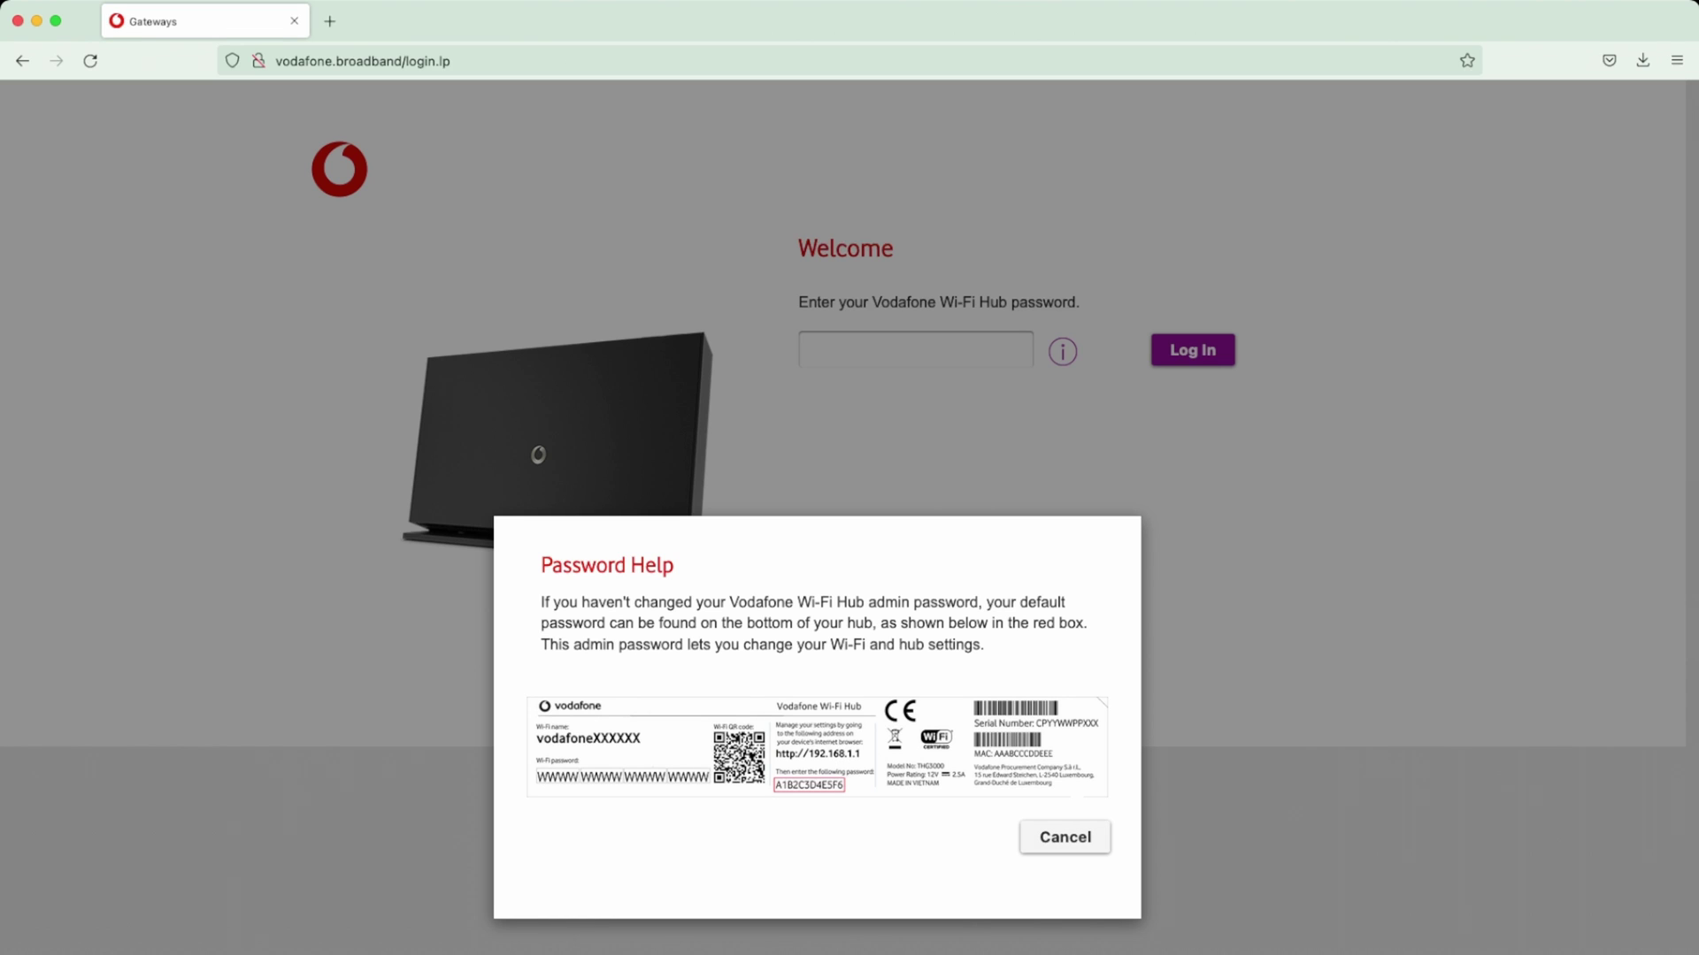
left_click(1064, 837)
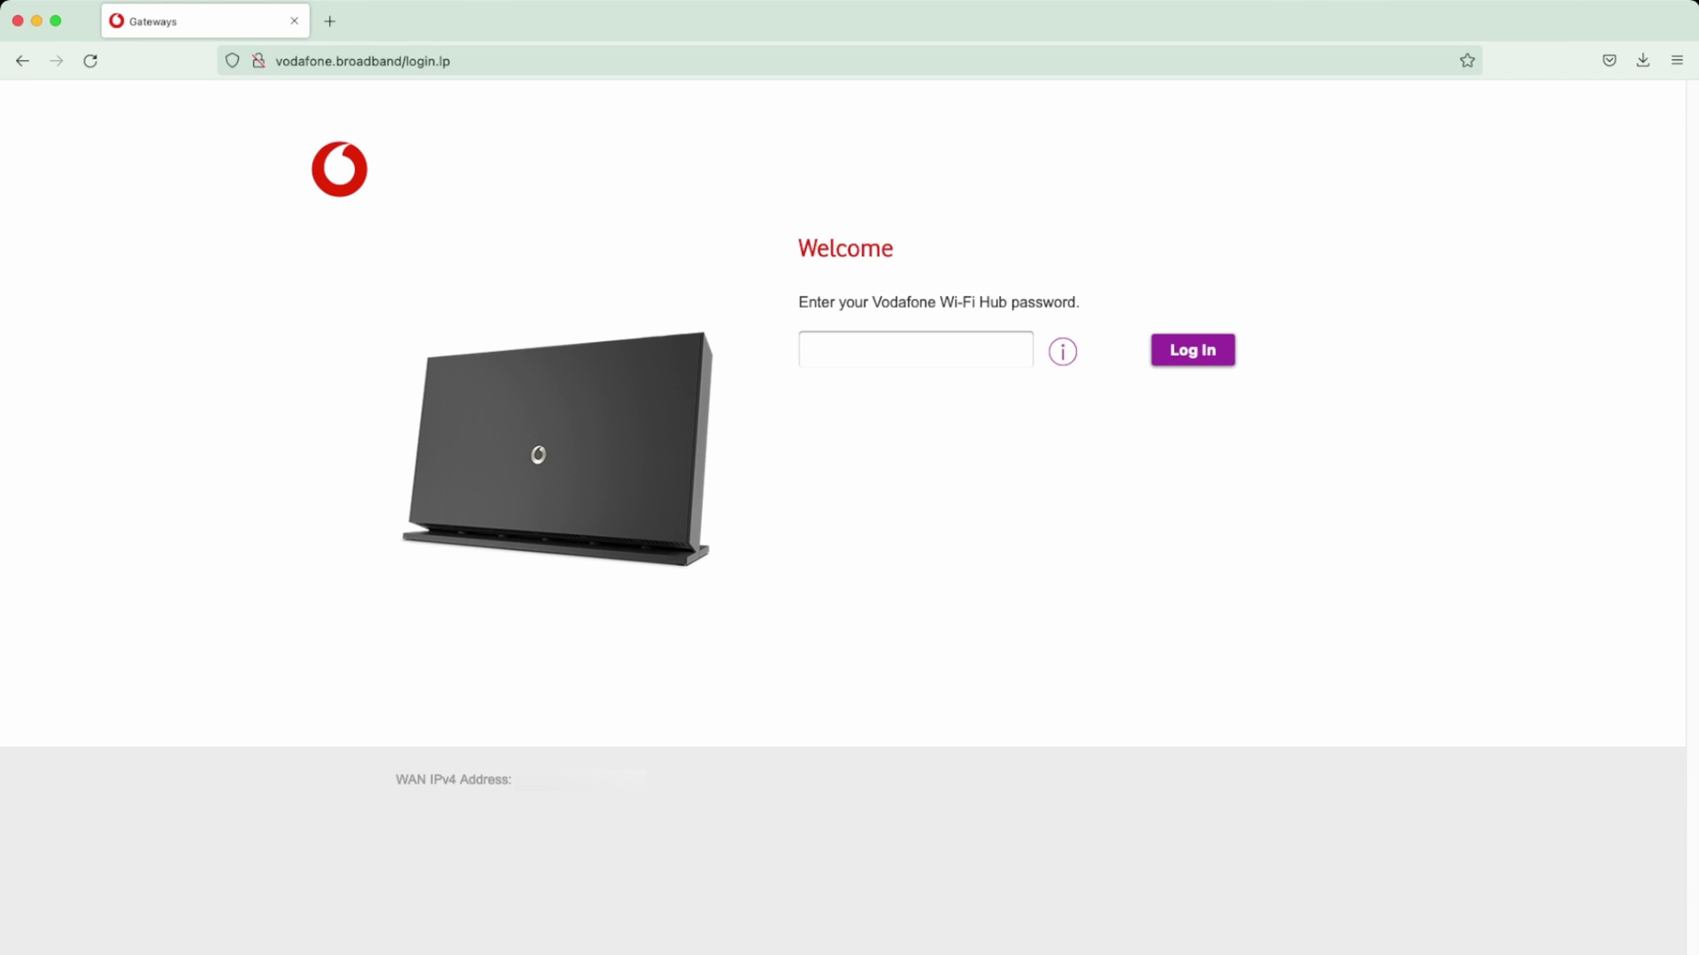
key("super+v")
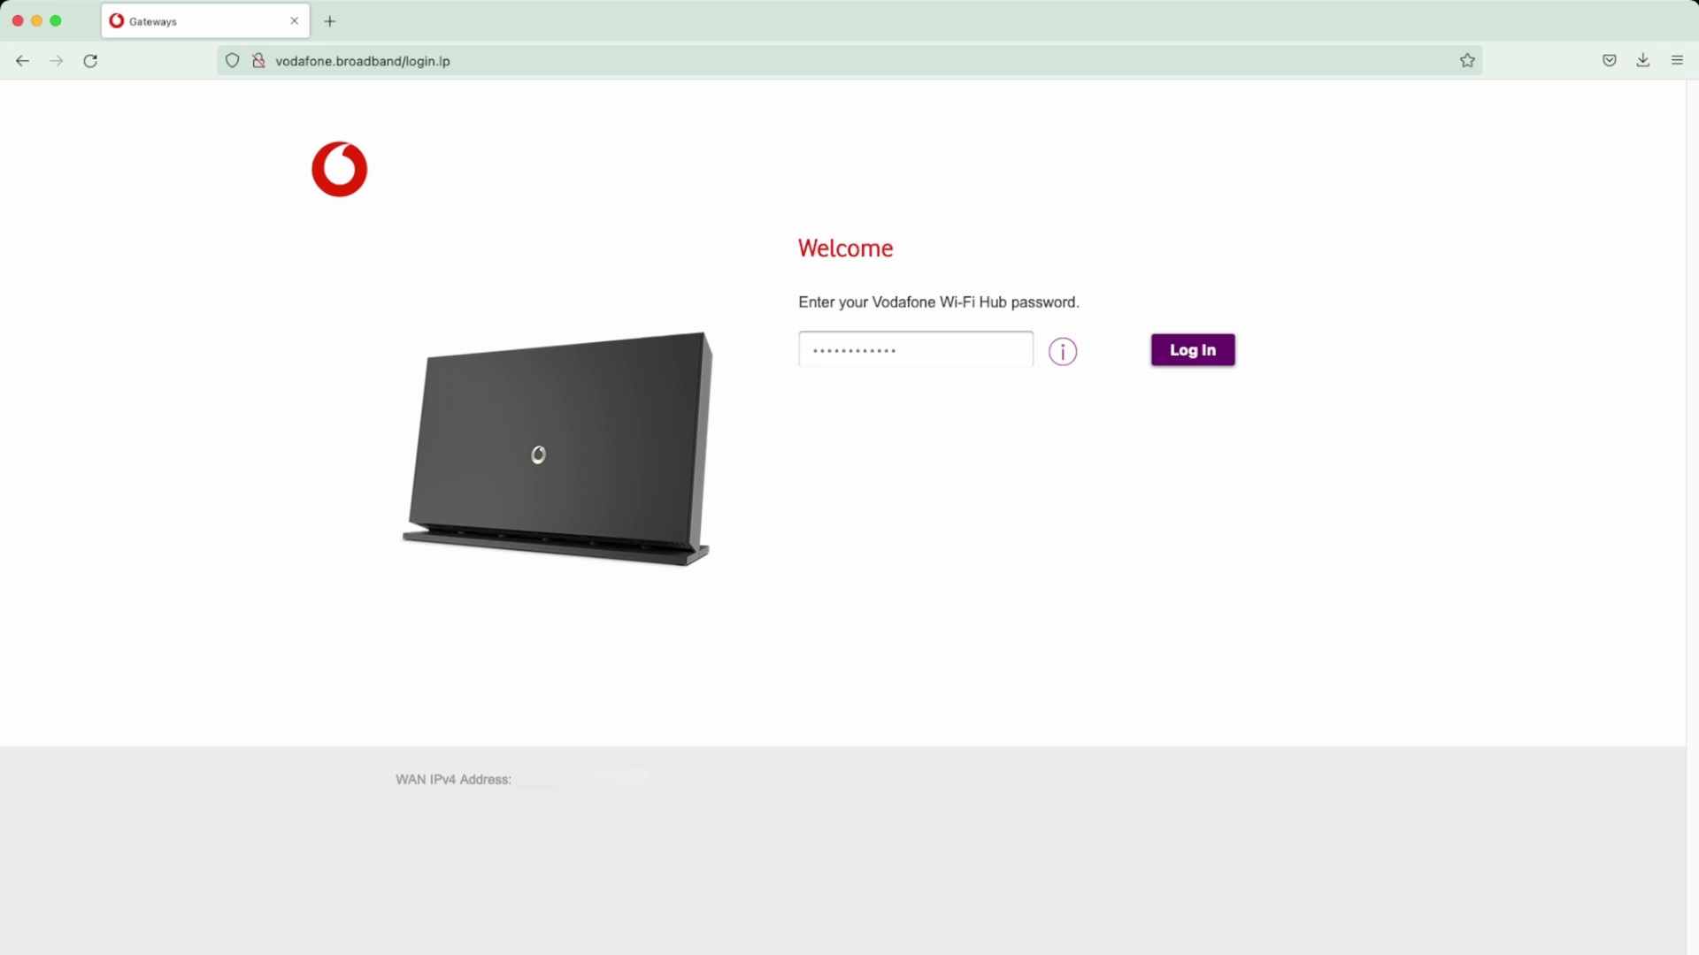
key("Return")
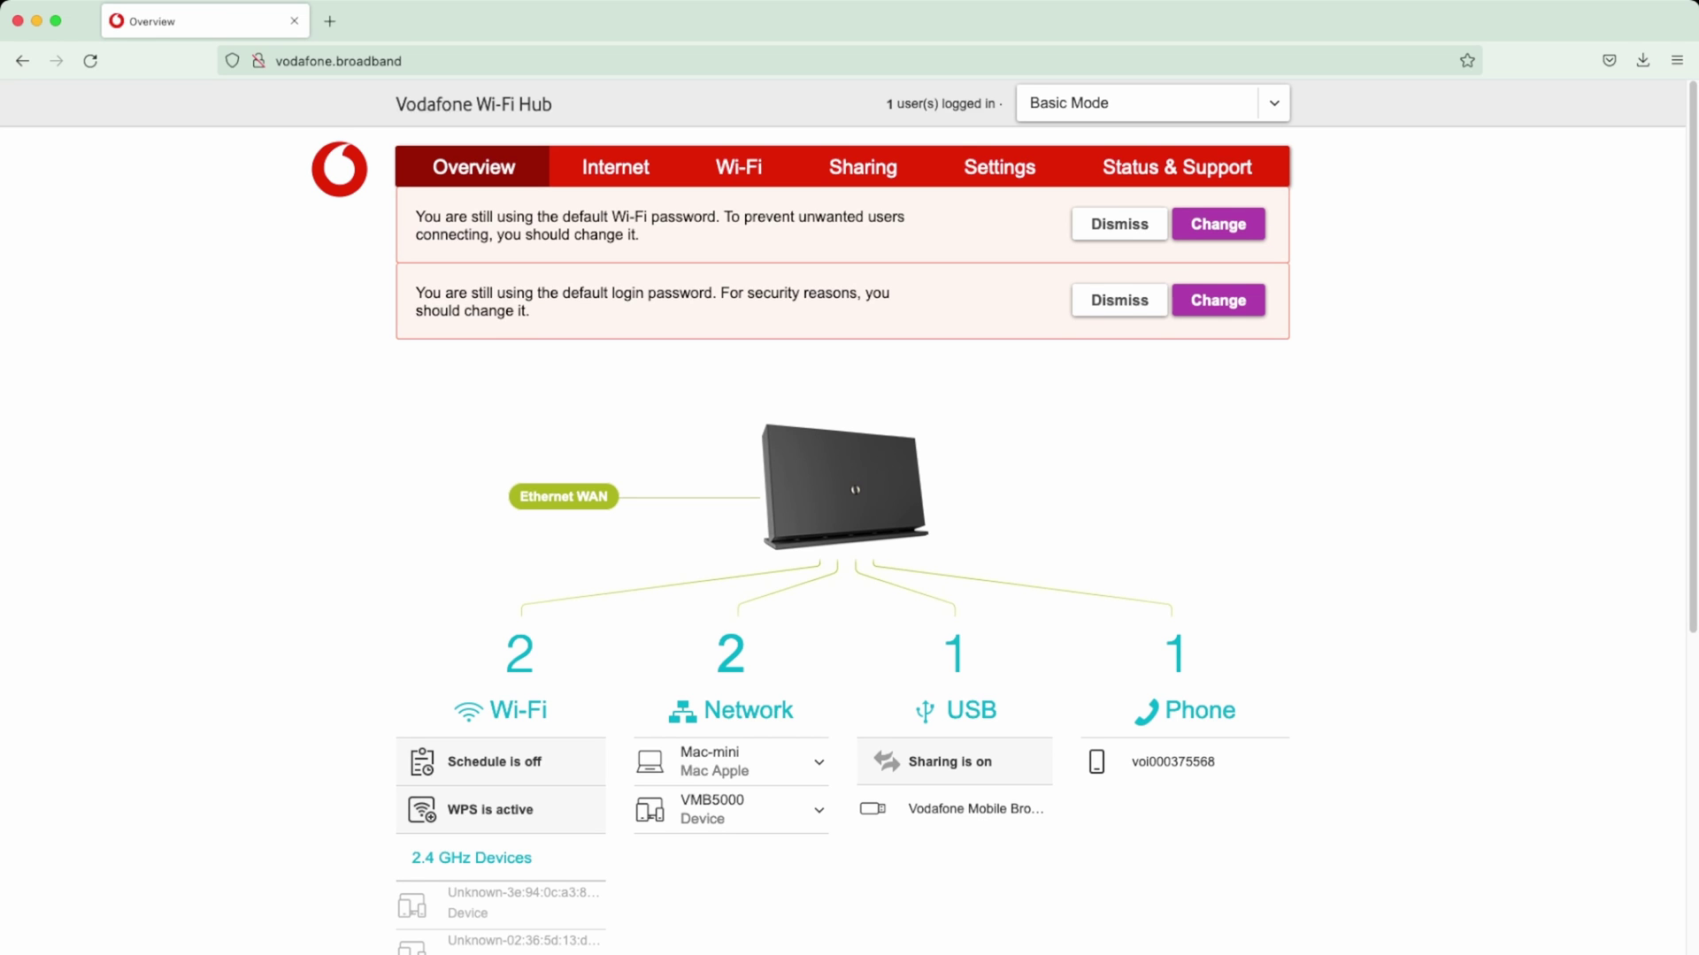
Review the connected devices on the hub's Overview page and open the Internet firewall settings.
scroll(850, 513, "down", 6)
scroll(849, 513, "up", 4)
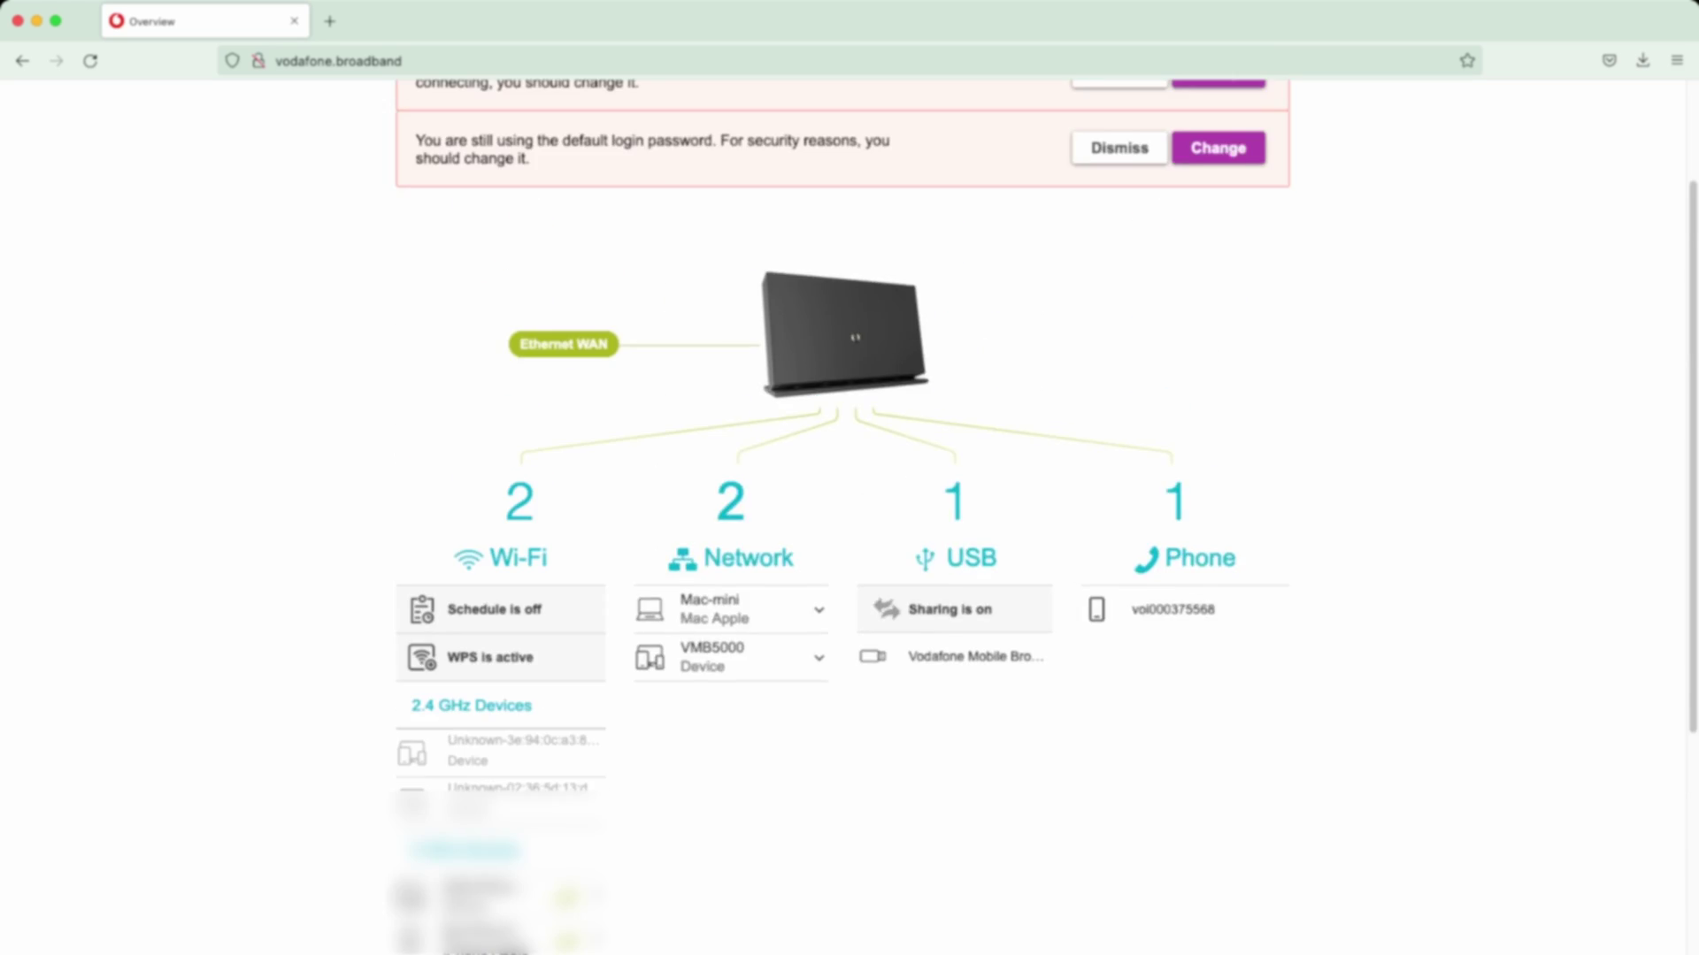
scroll(849, 513, "down", 4)
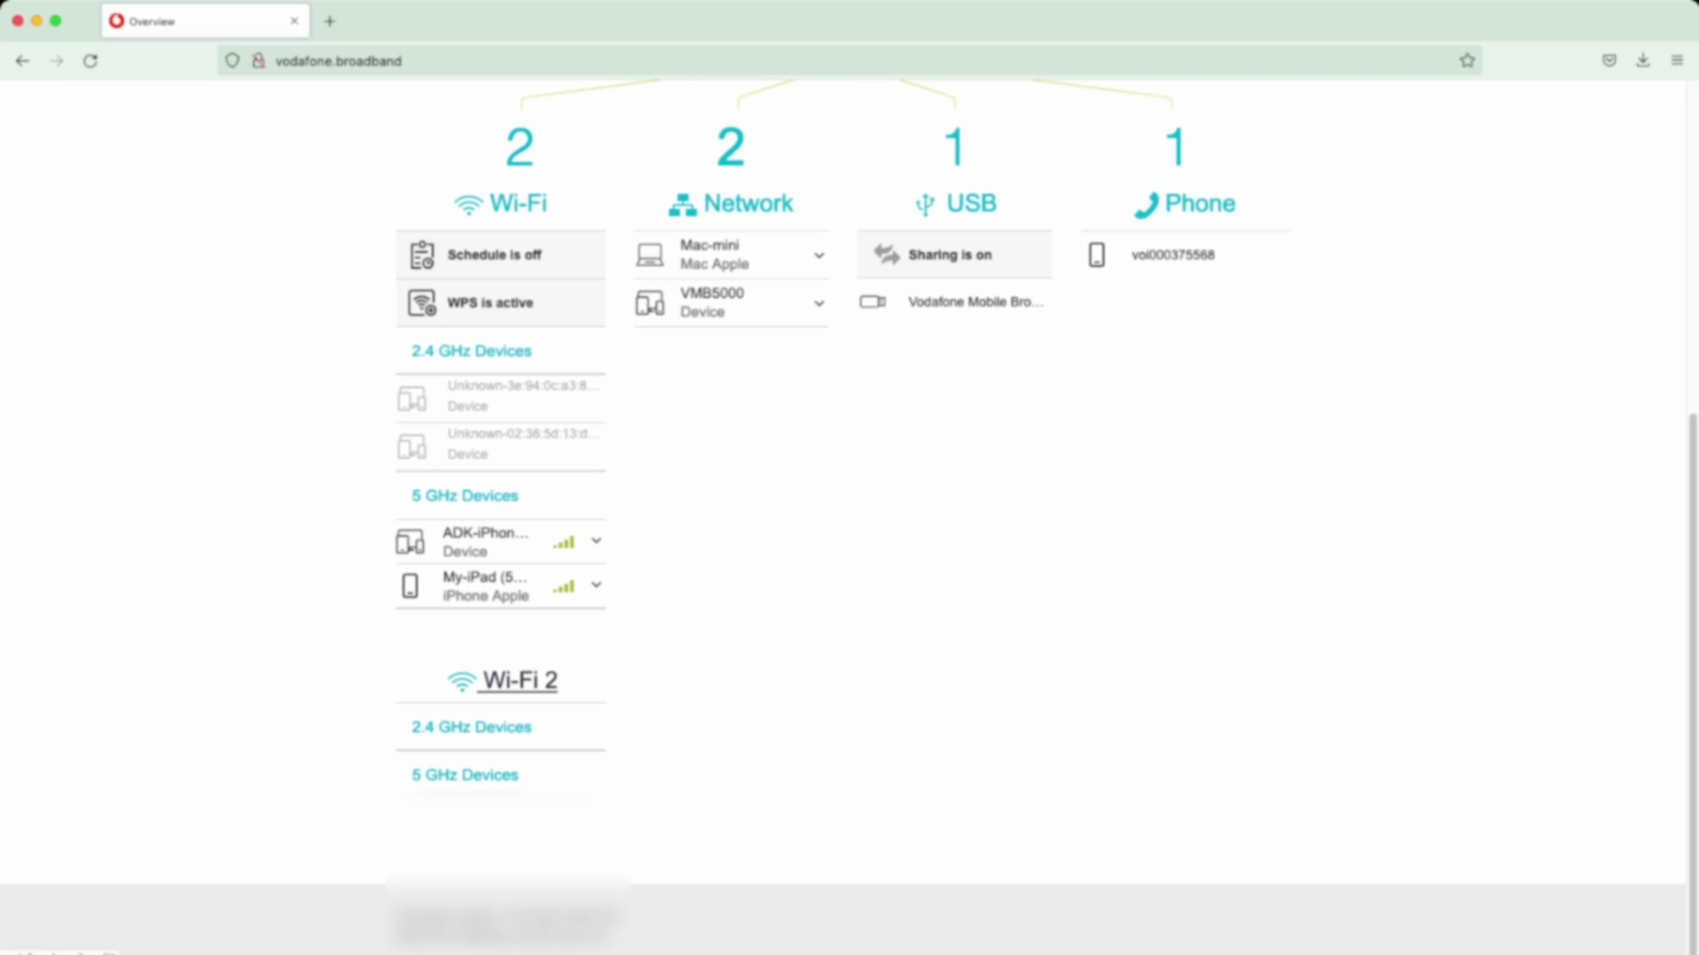
scroll(849, 513, "up", 6)
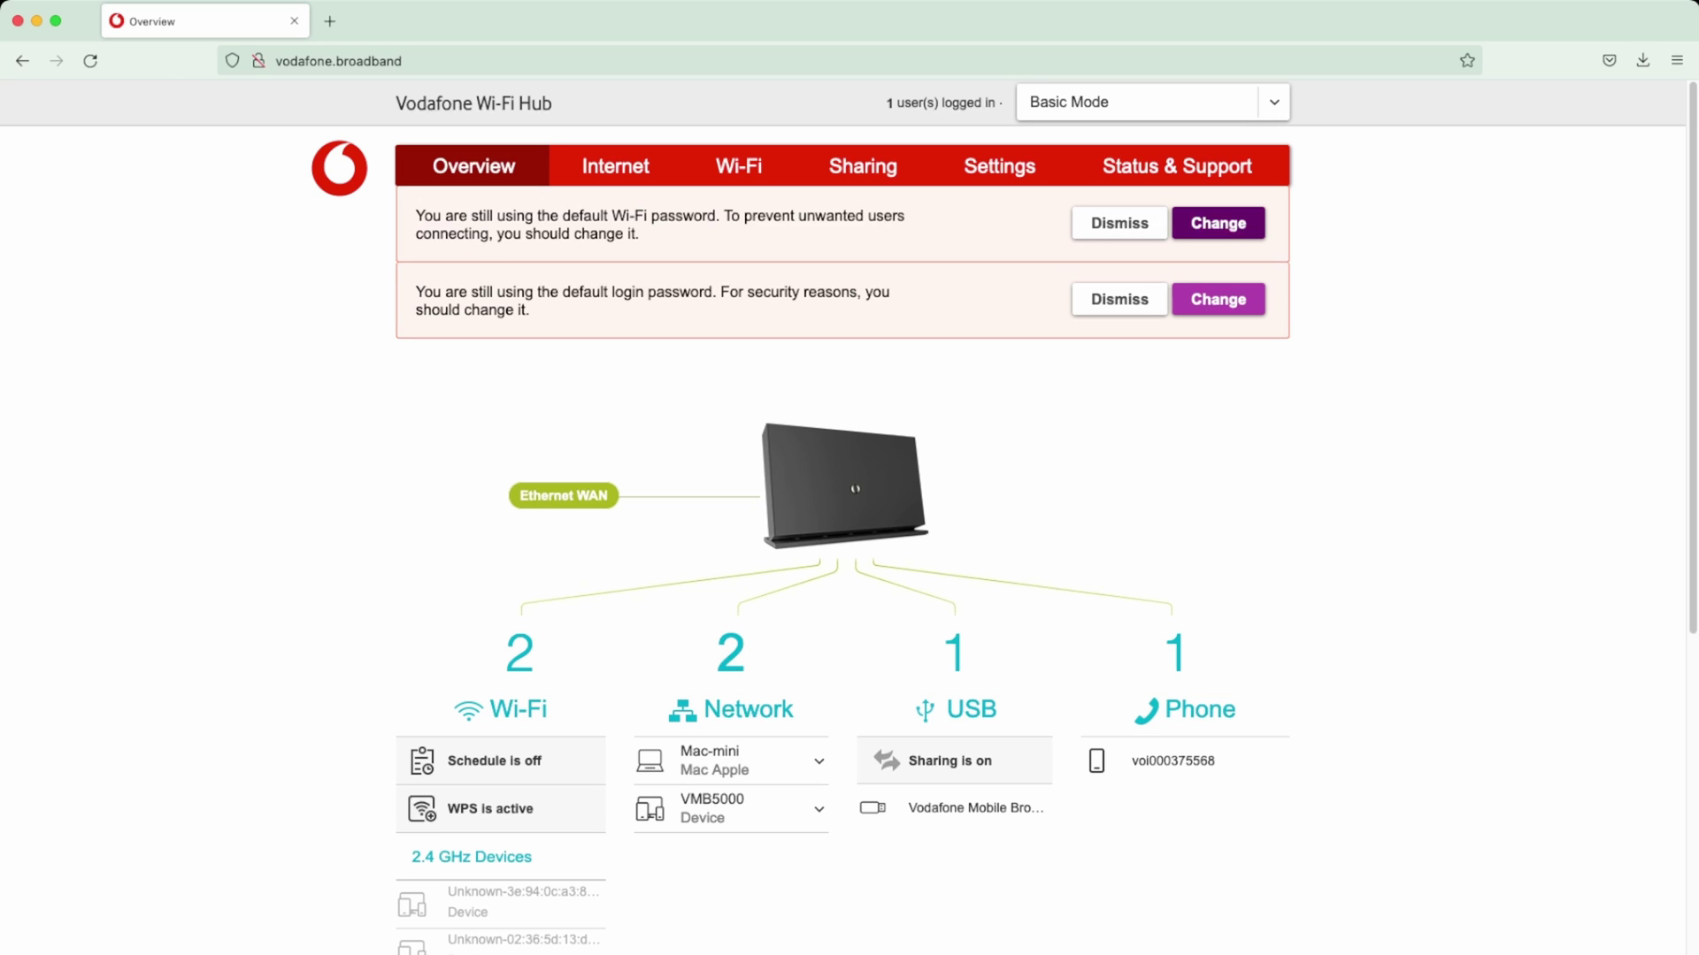
left_click(614, 167)
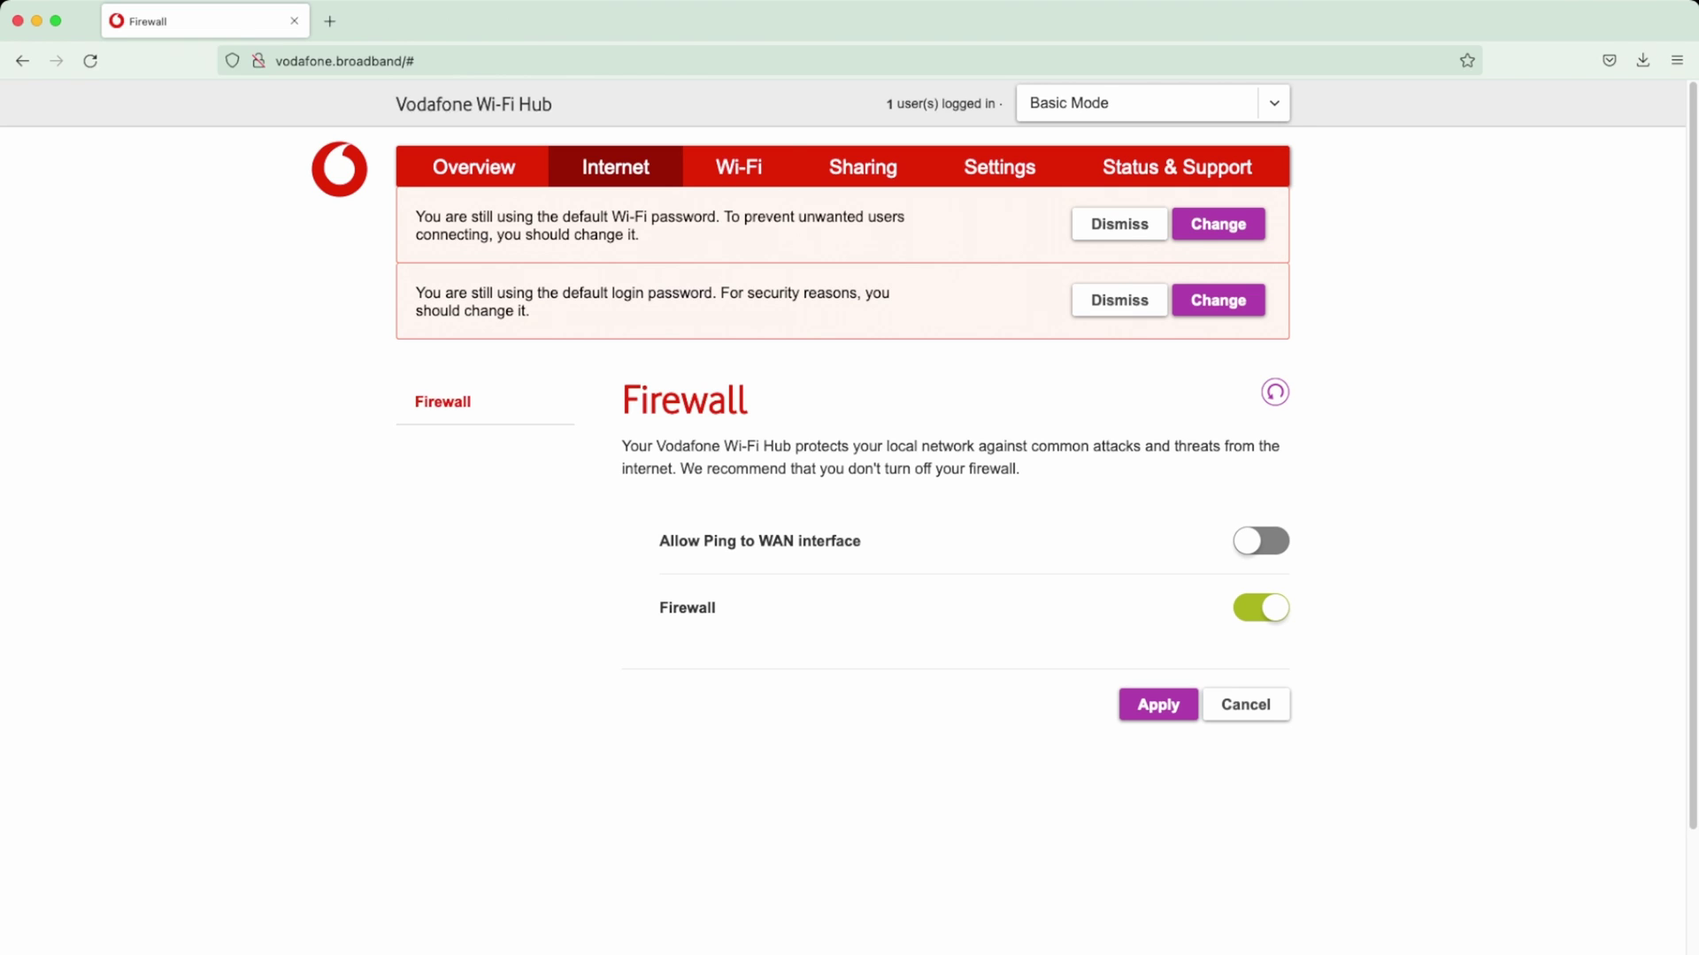
Examine the general Wi-Fi settings, including the network name, the Protection Mode options and the password section.
left_click(739, 166)
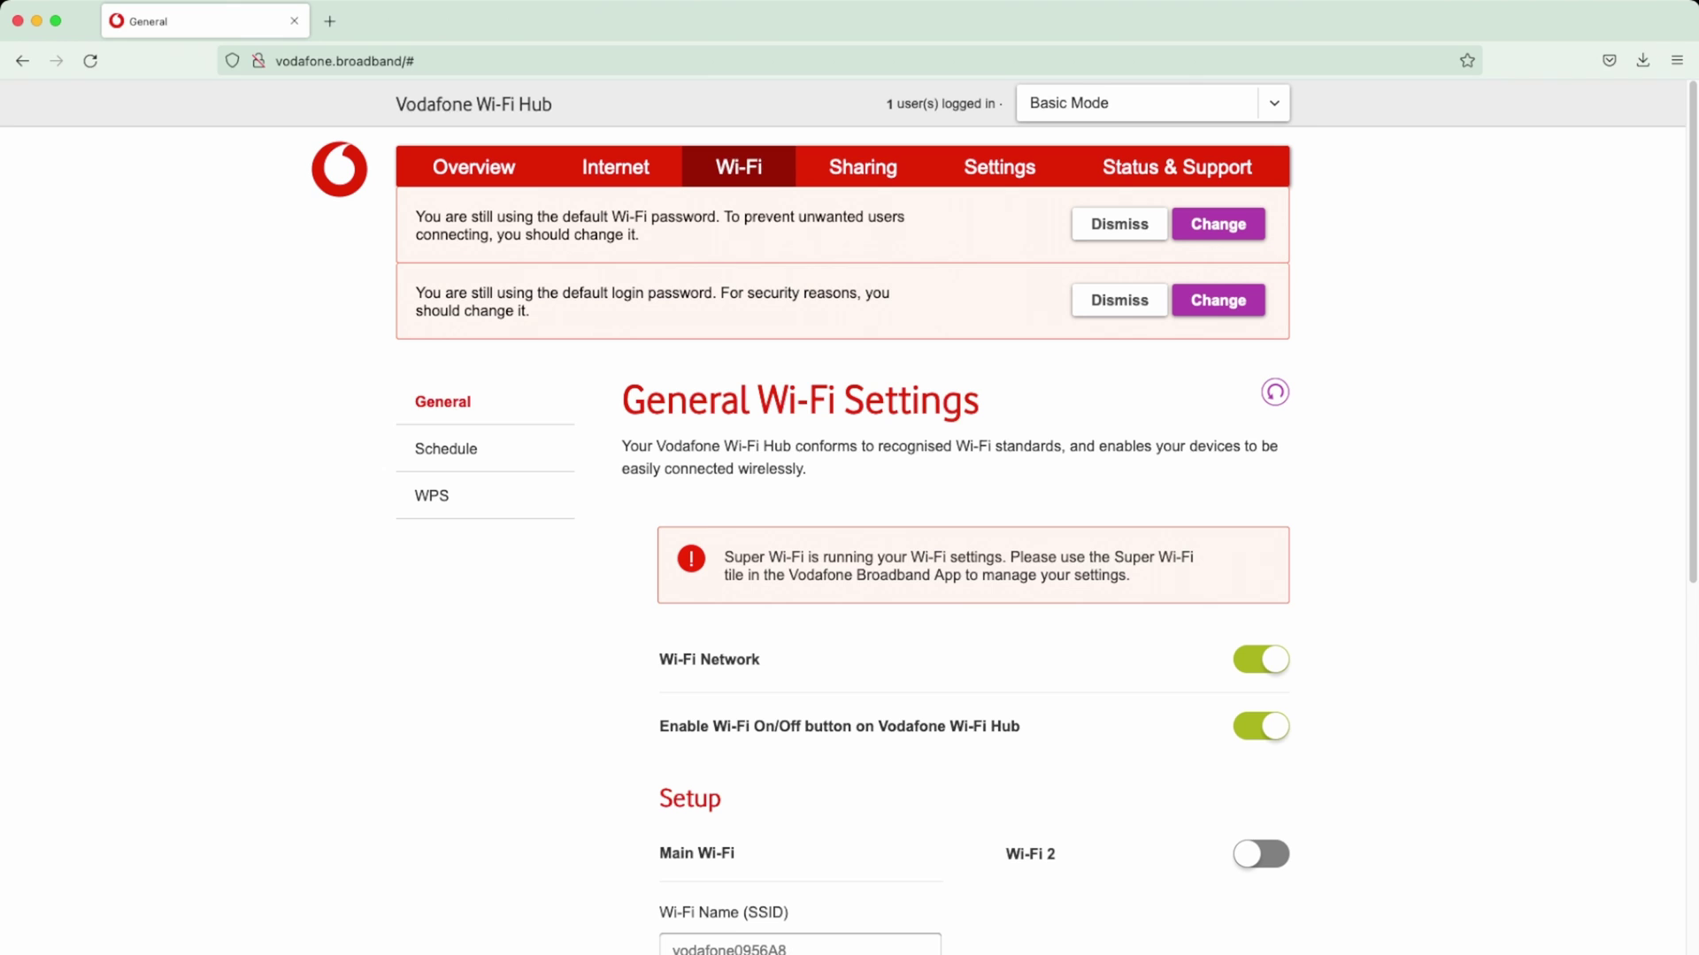
scroll(850, 517, "down", 2)
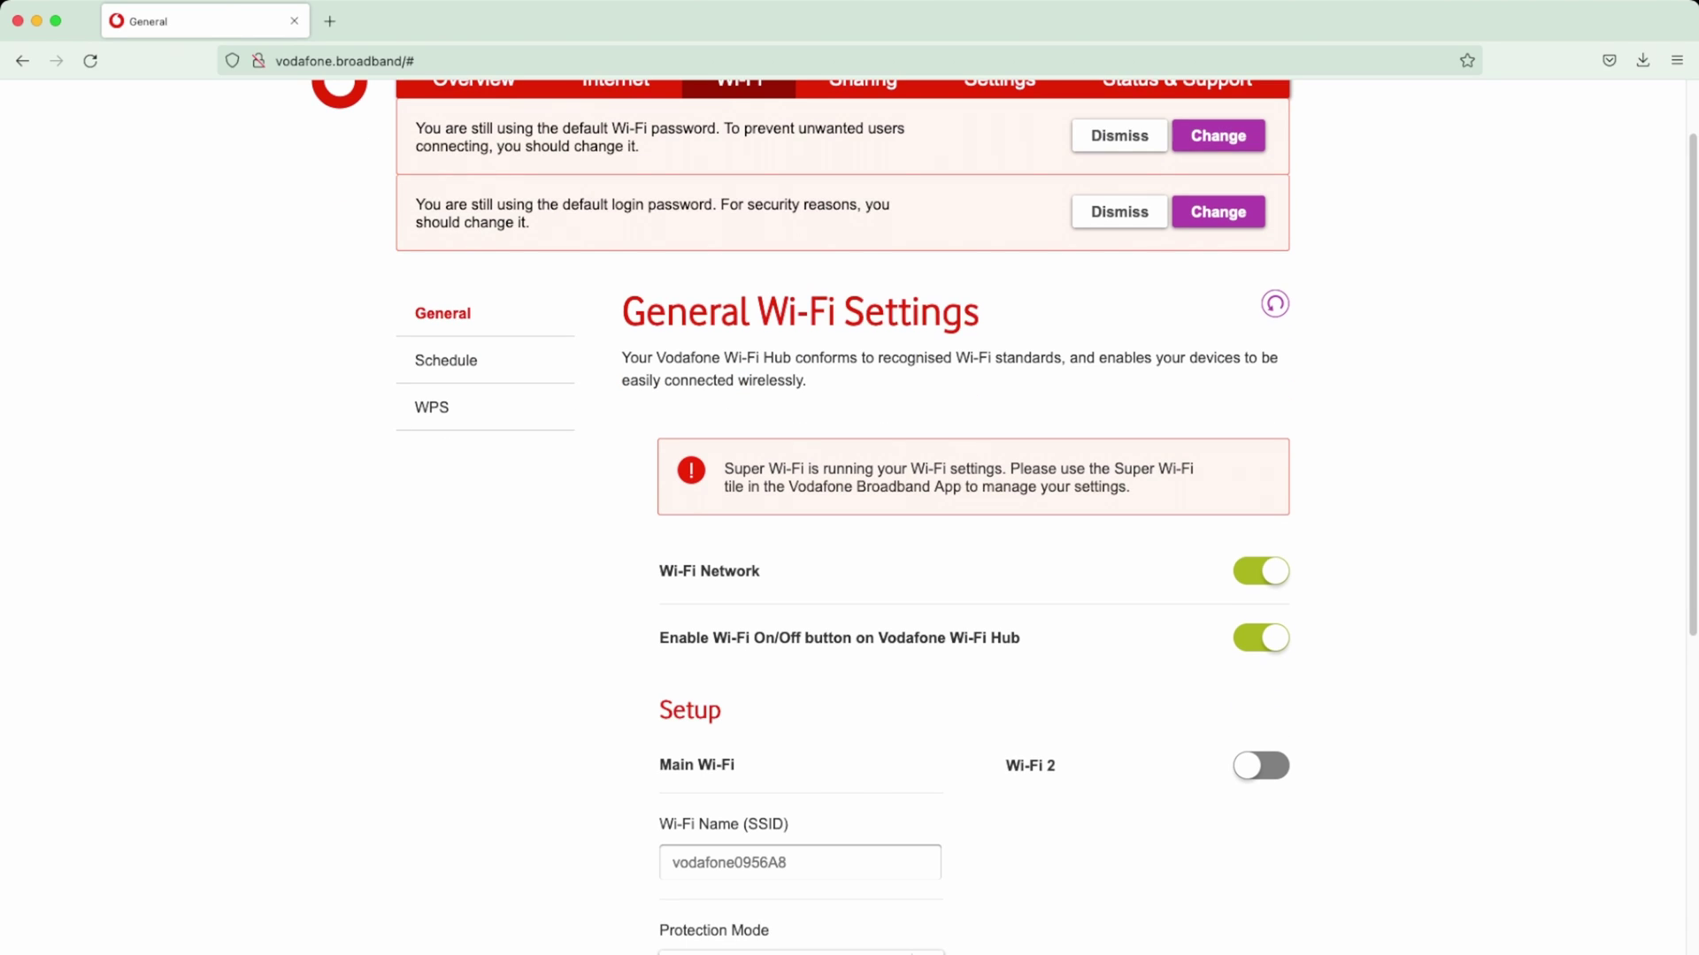
scroll(850, 517, "down", 6)
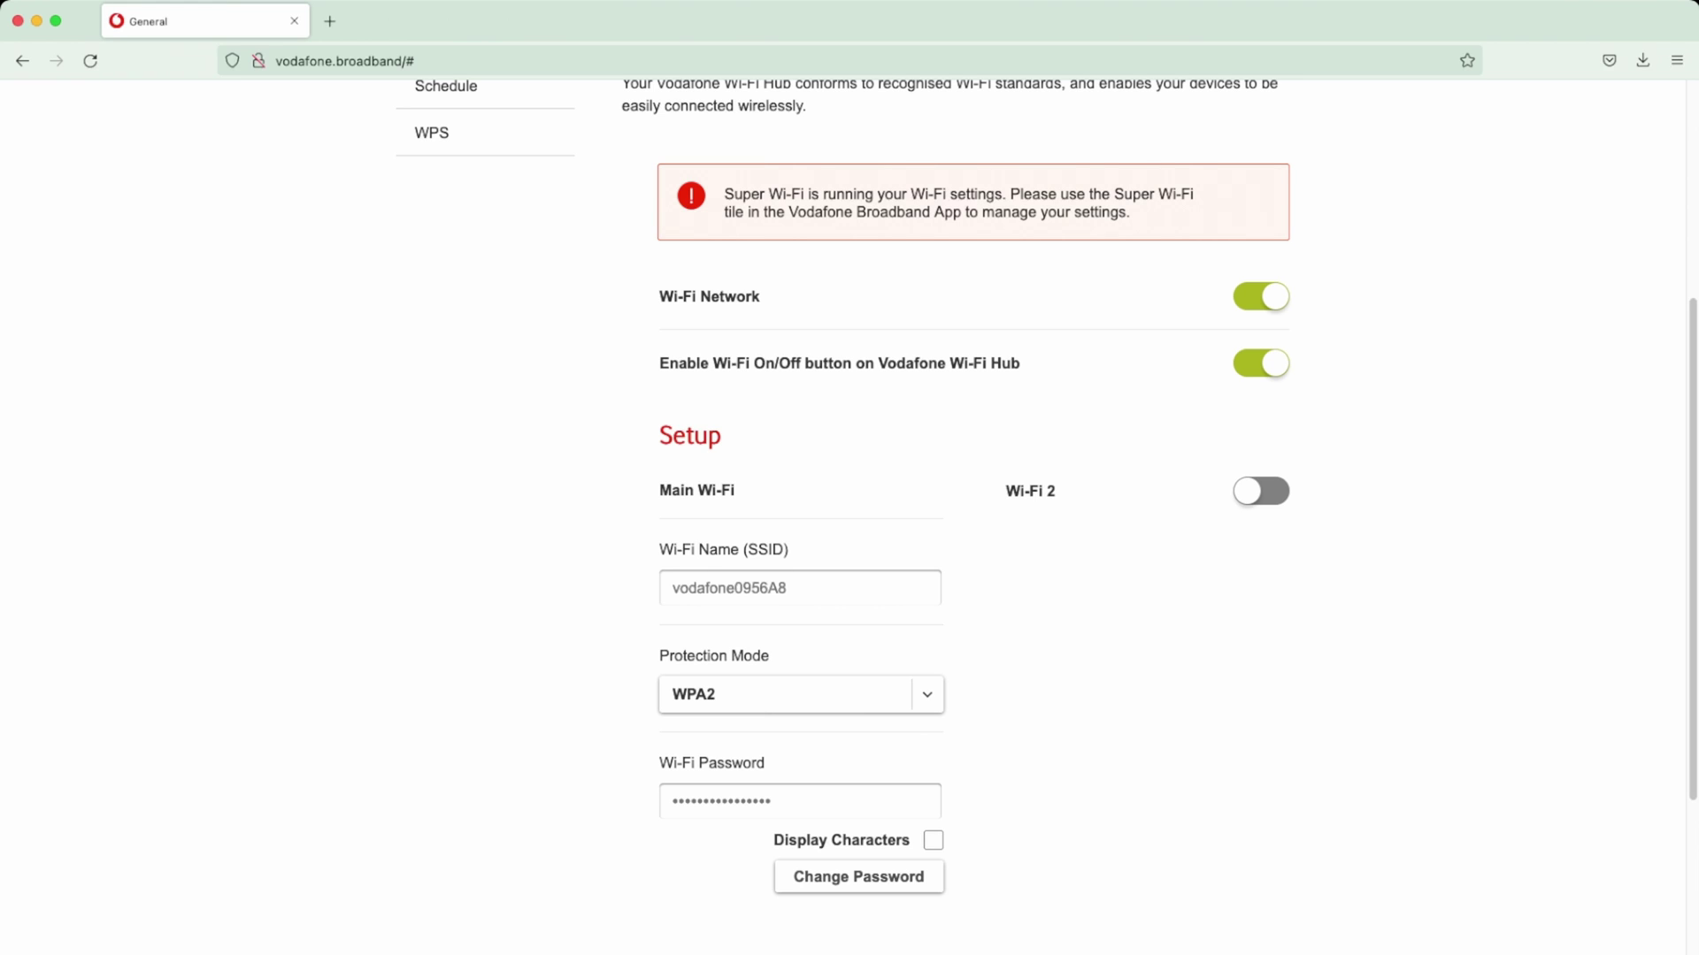
key("space")
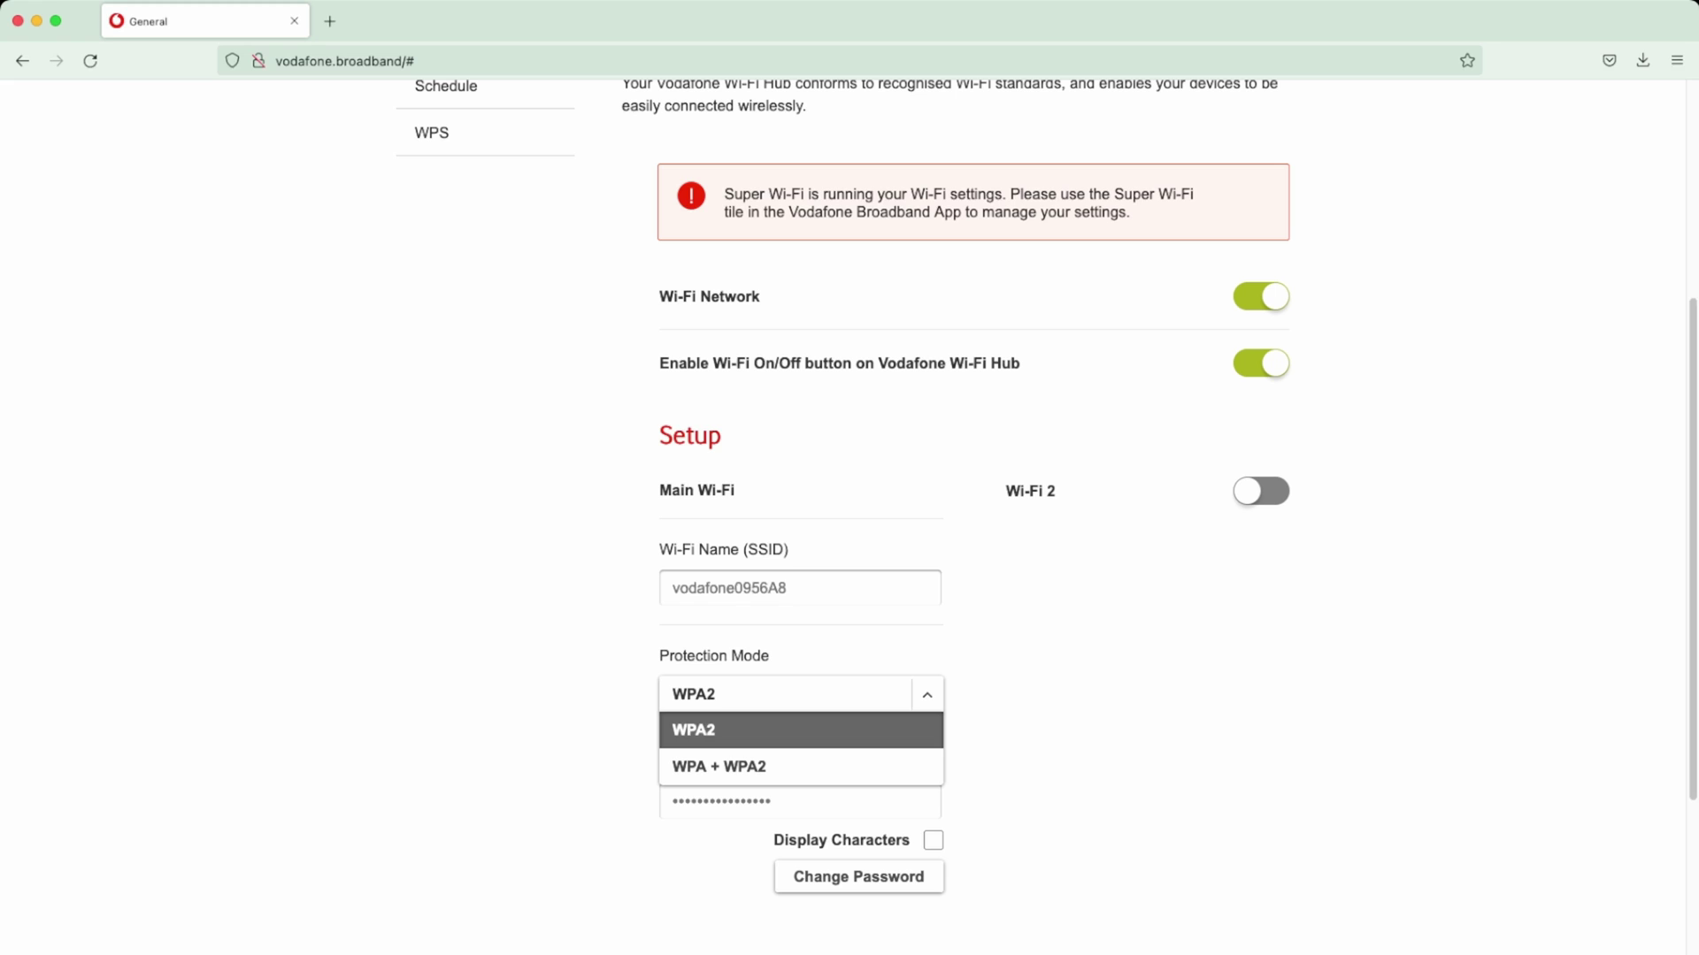
key("Return")
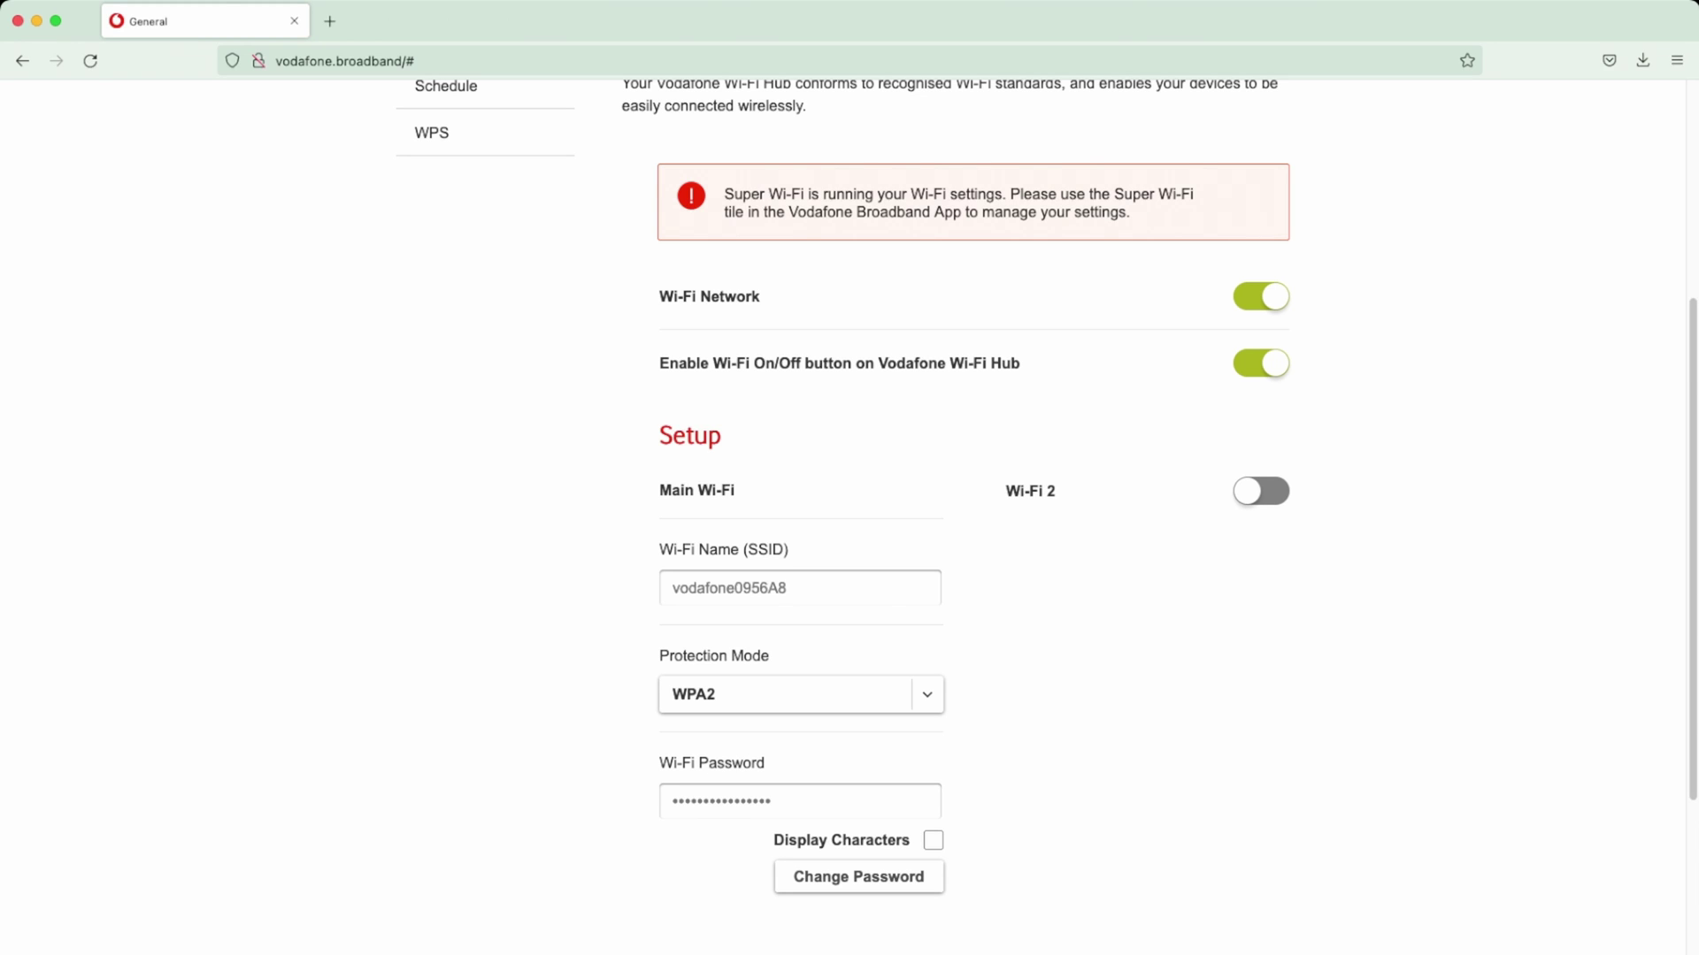
scroll(850, 518, "up", 4)
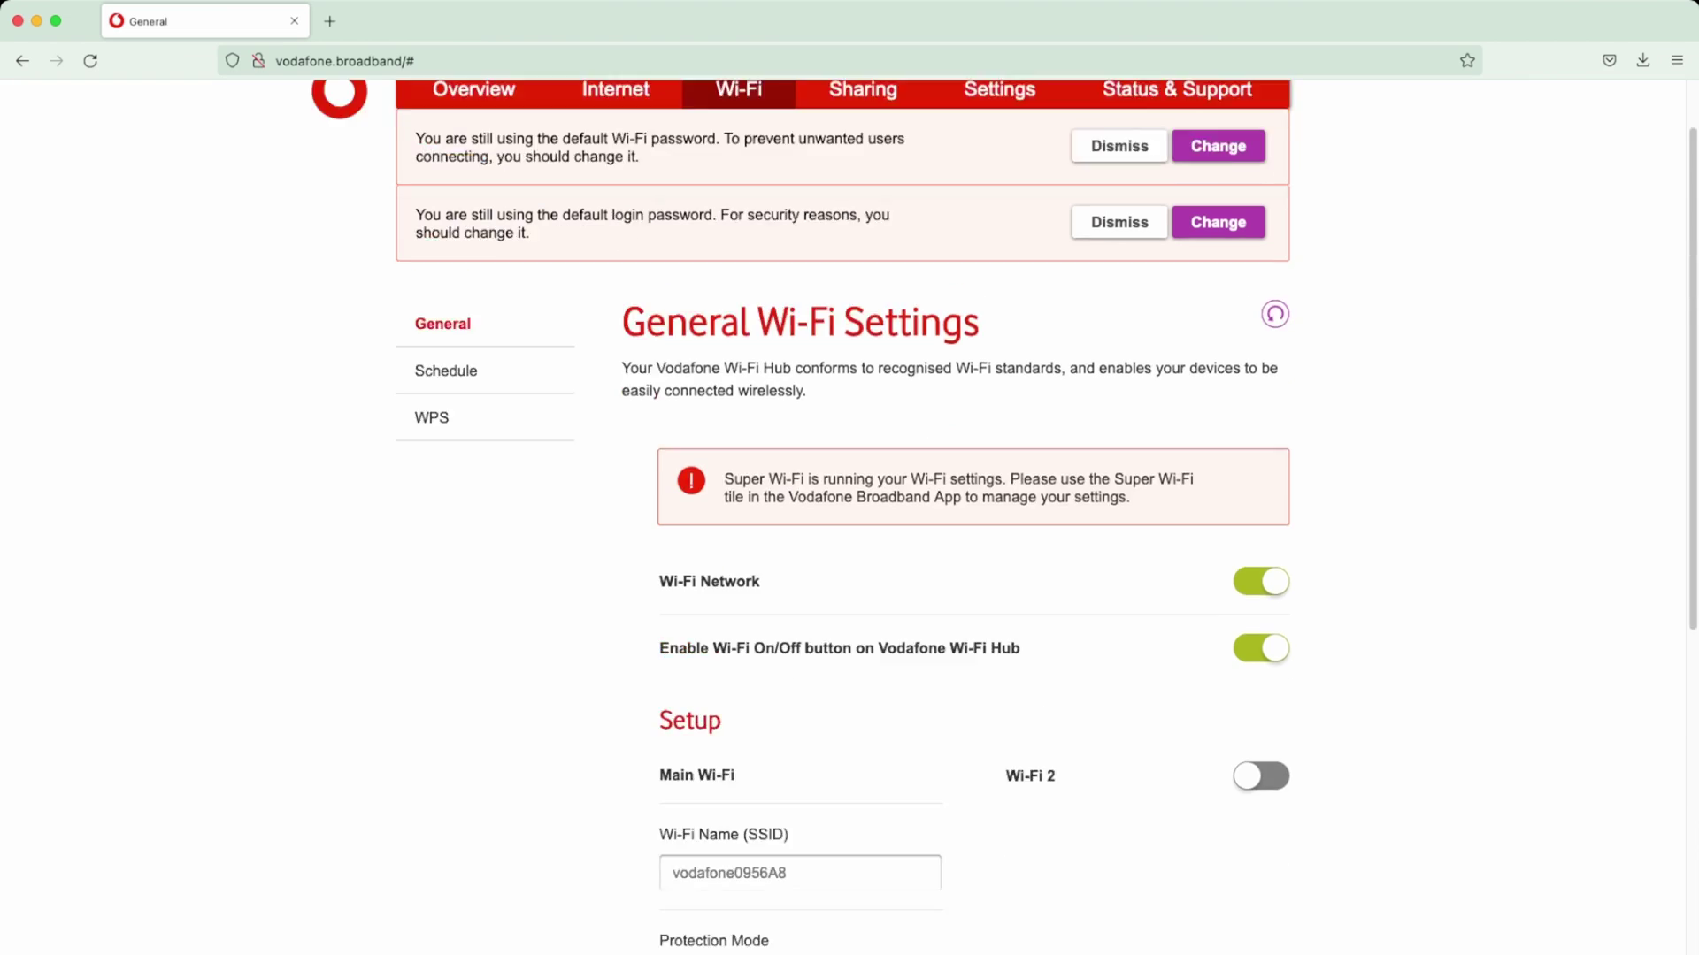
Turn on the Wi-Fi Schedule Function and examine the Time Frame options for a new schedule.
left_click(446, 449)
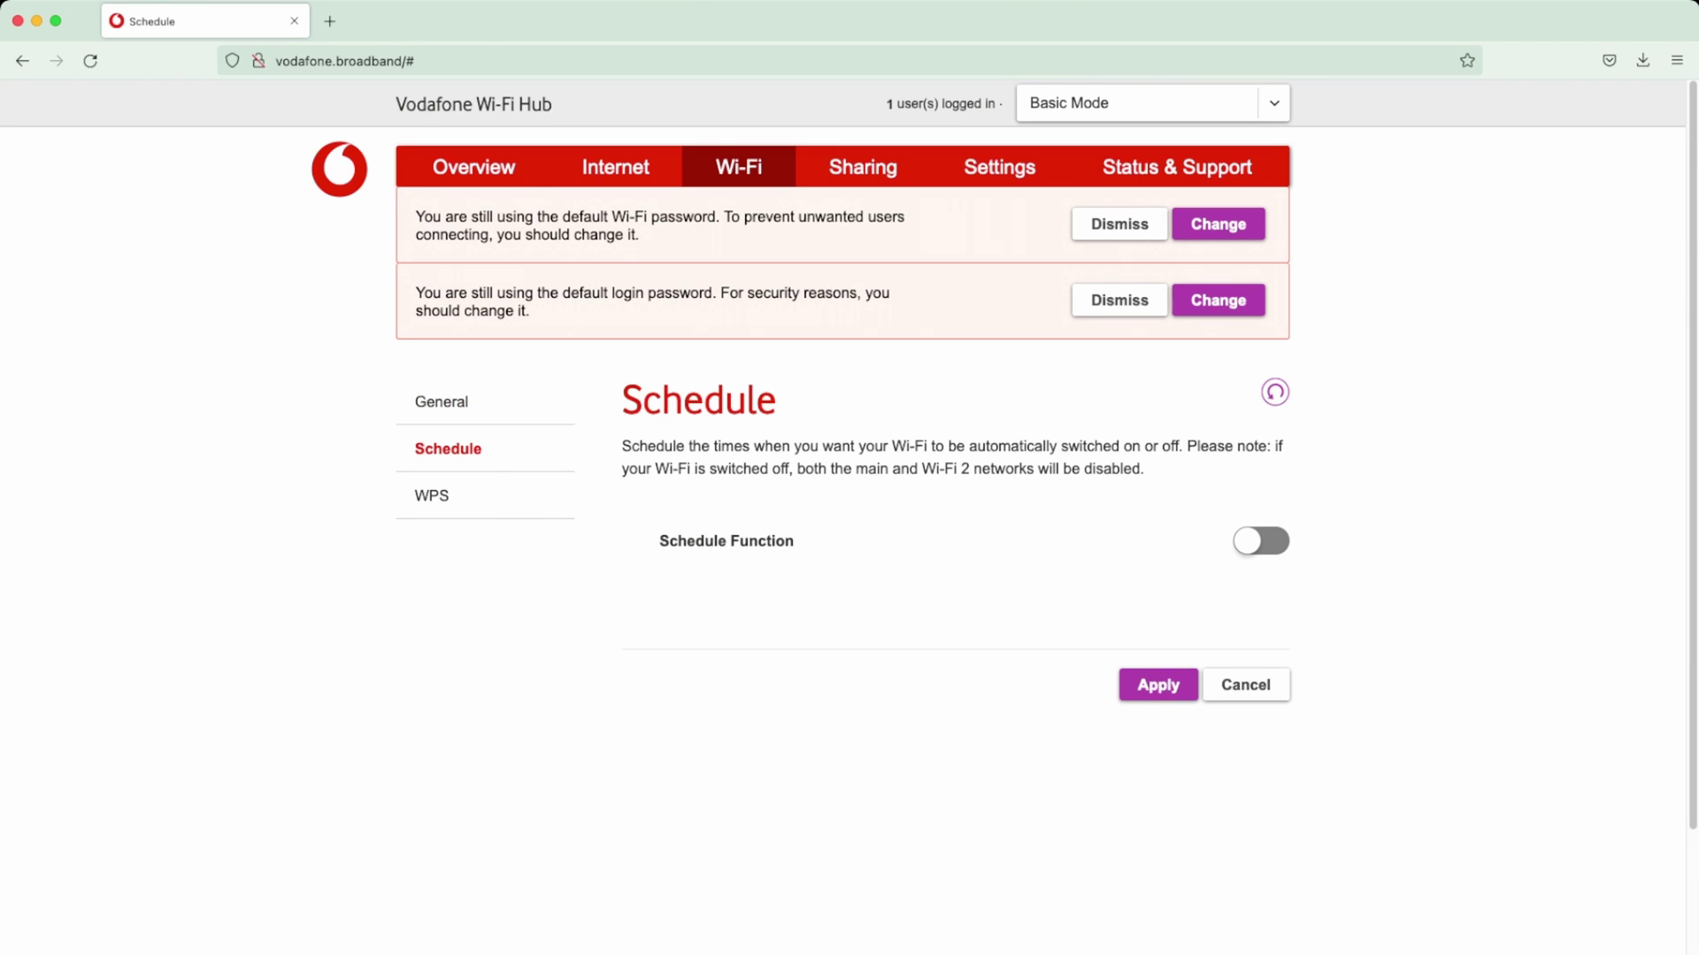
left_click(1260, 540)
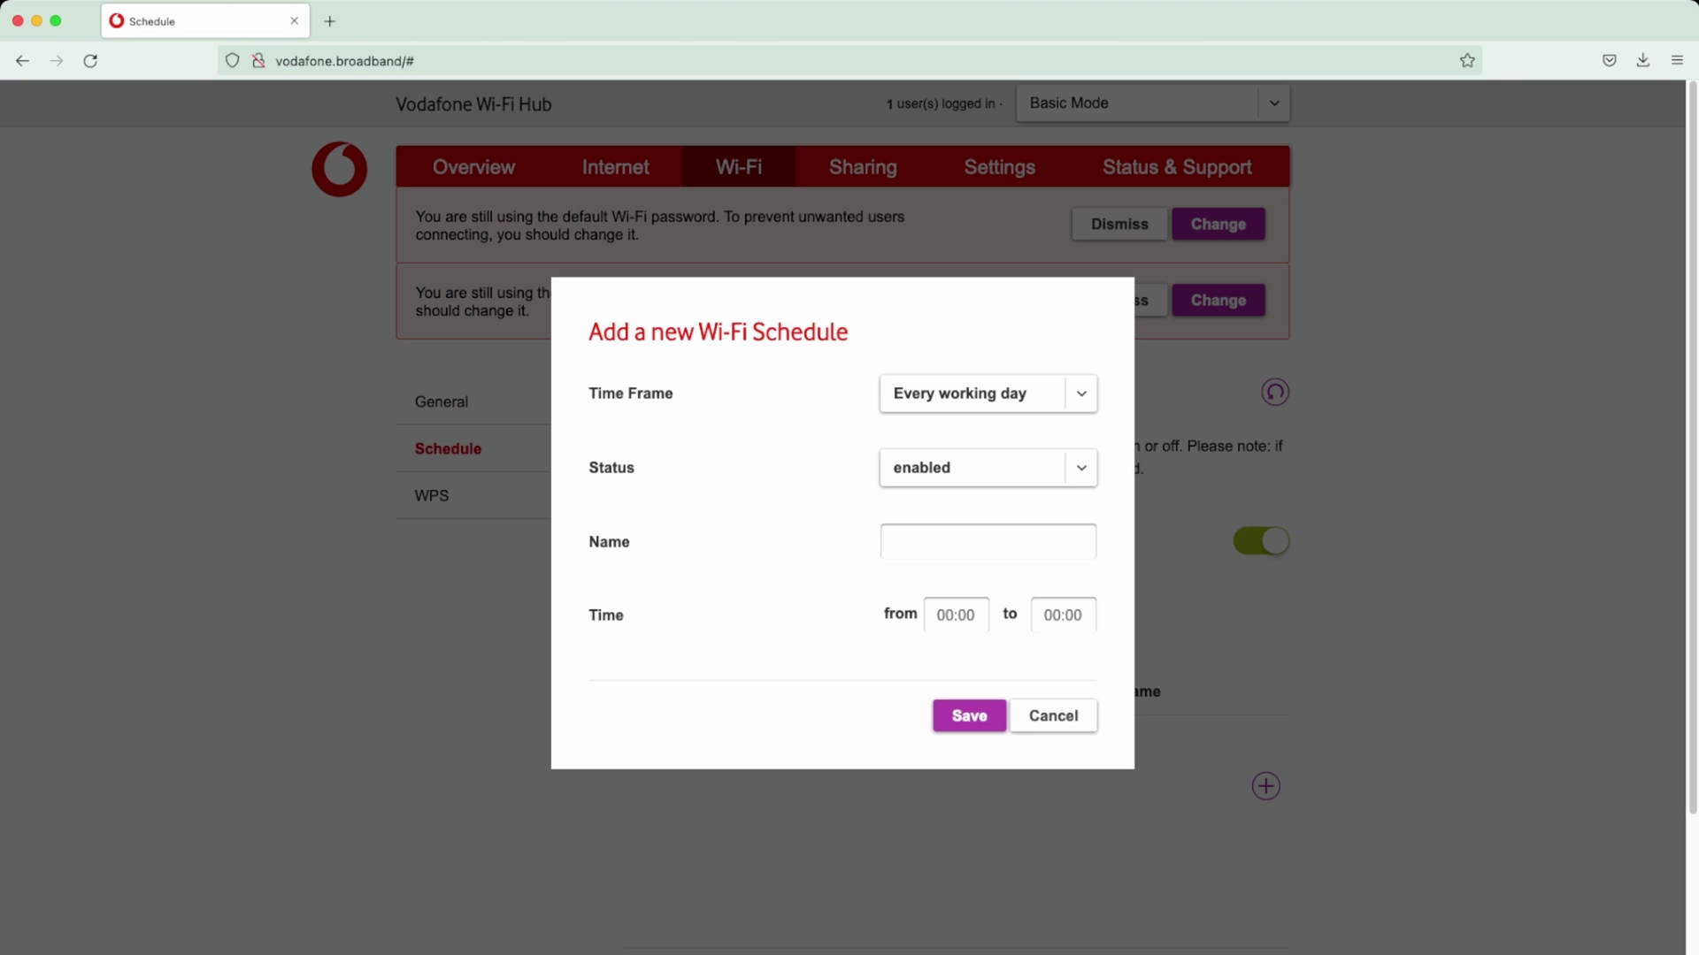
key("space")
key("Up")
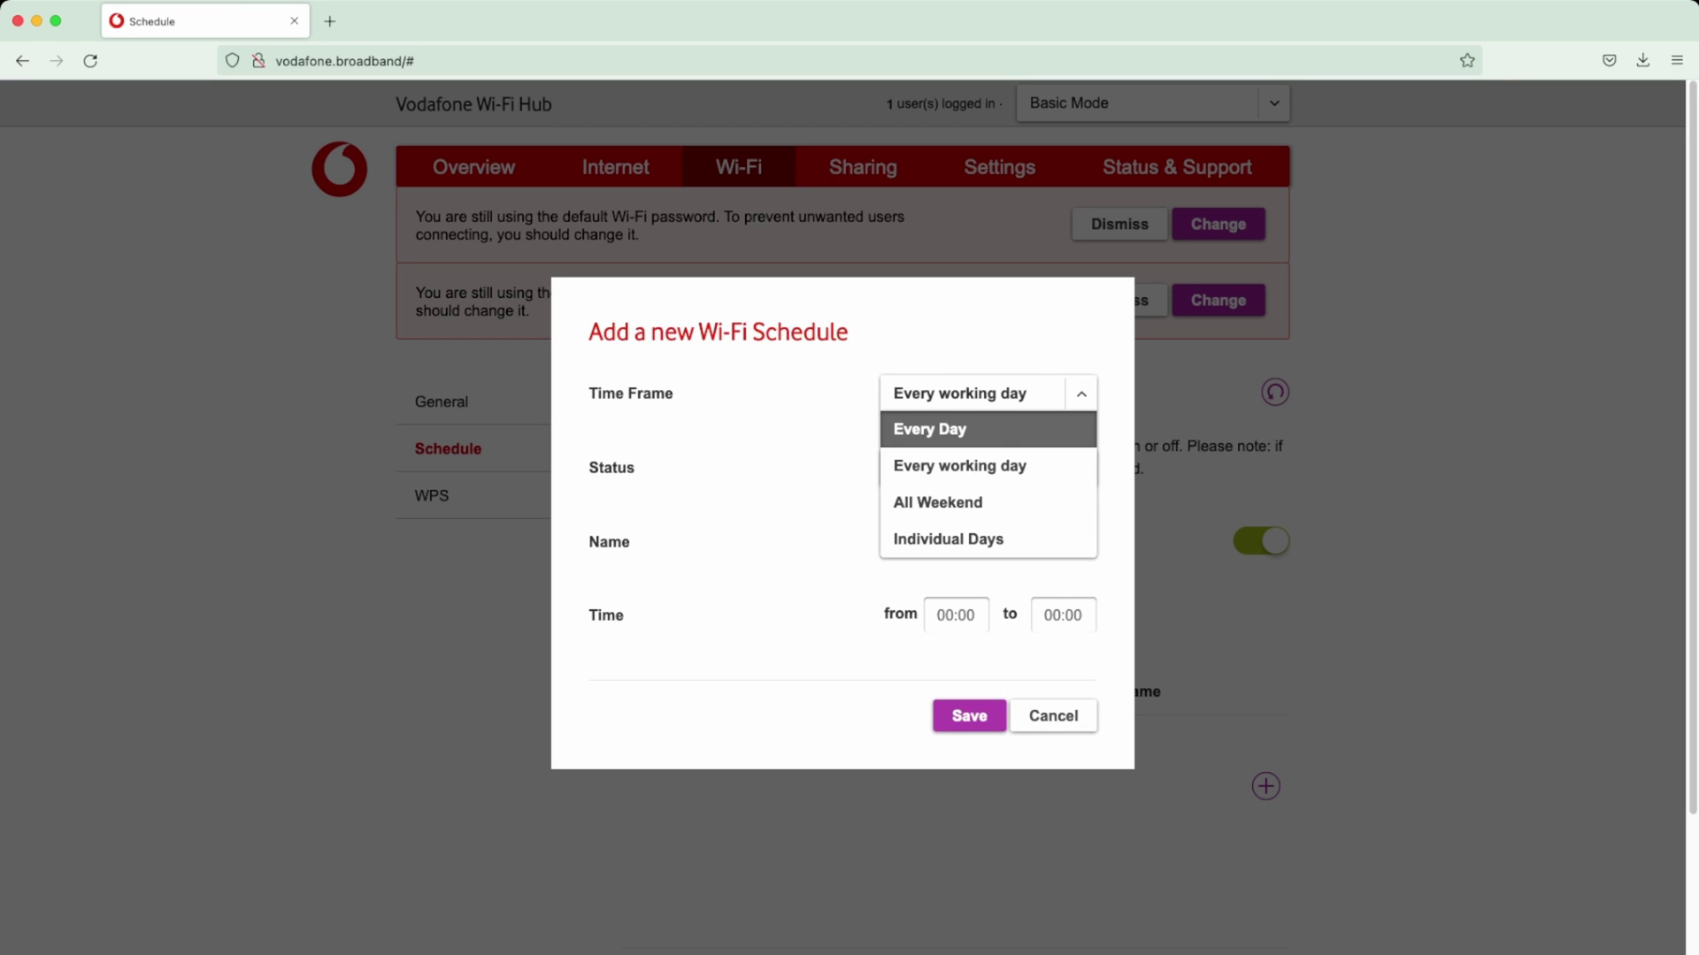
key("Down")
key("Down")
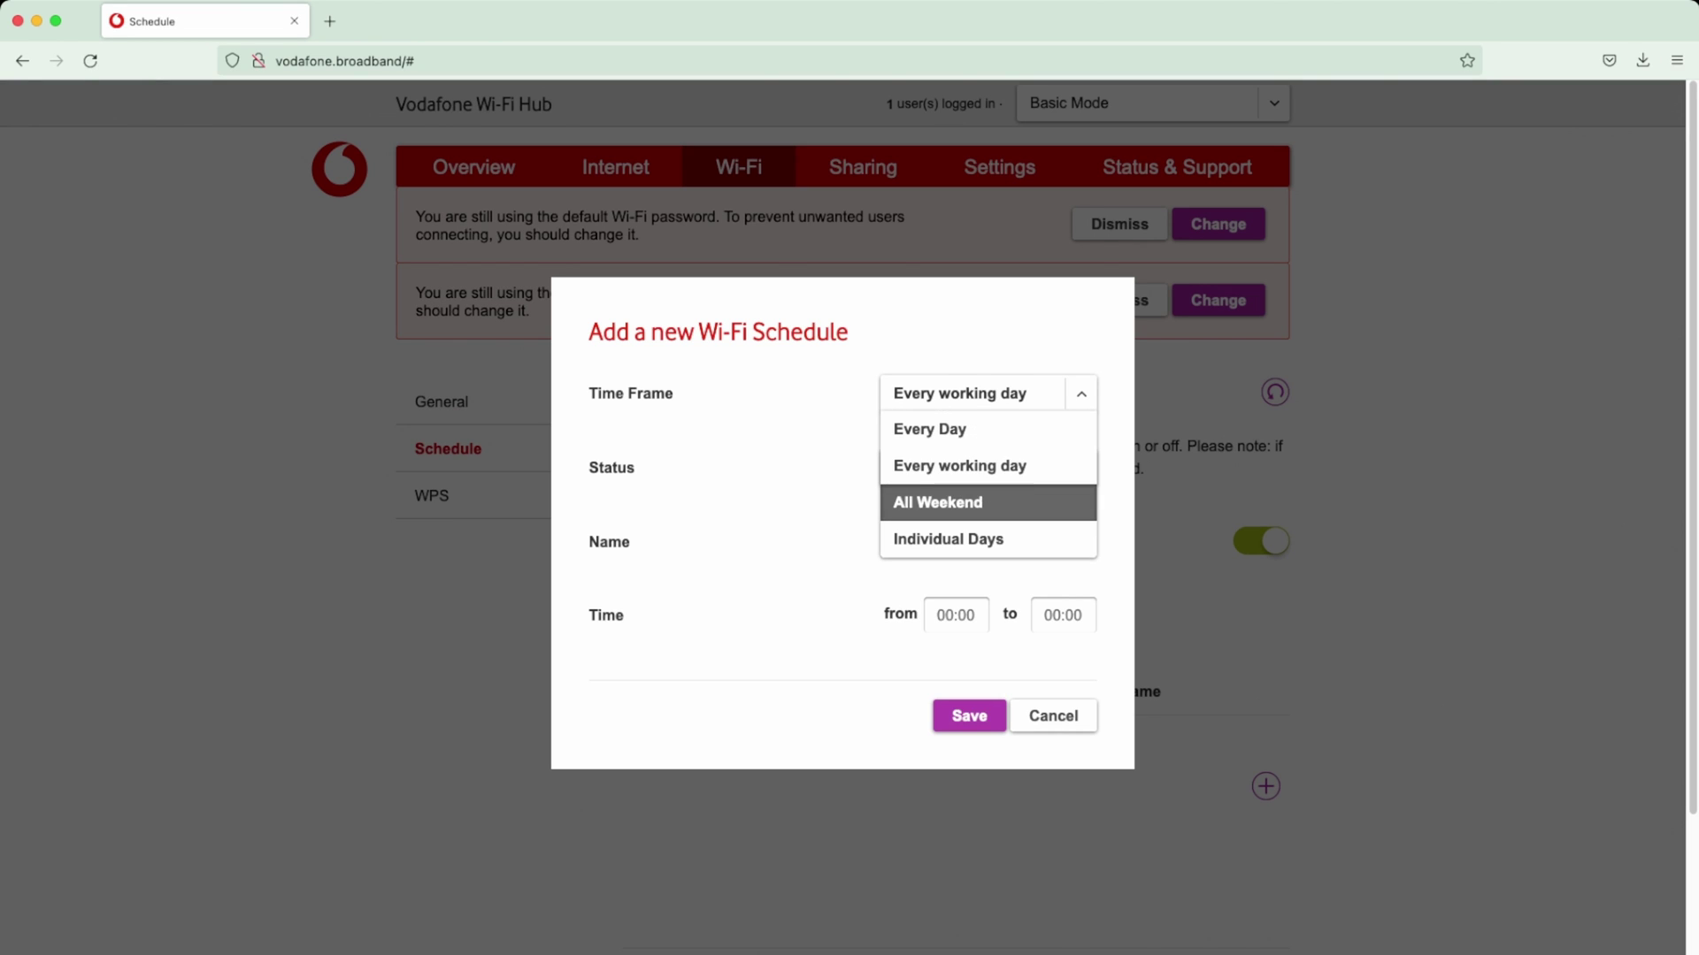
key("Down")
key("Escape")
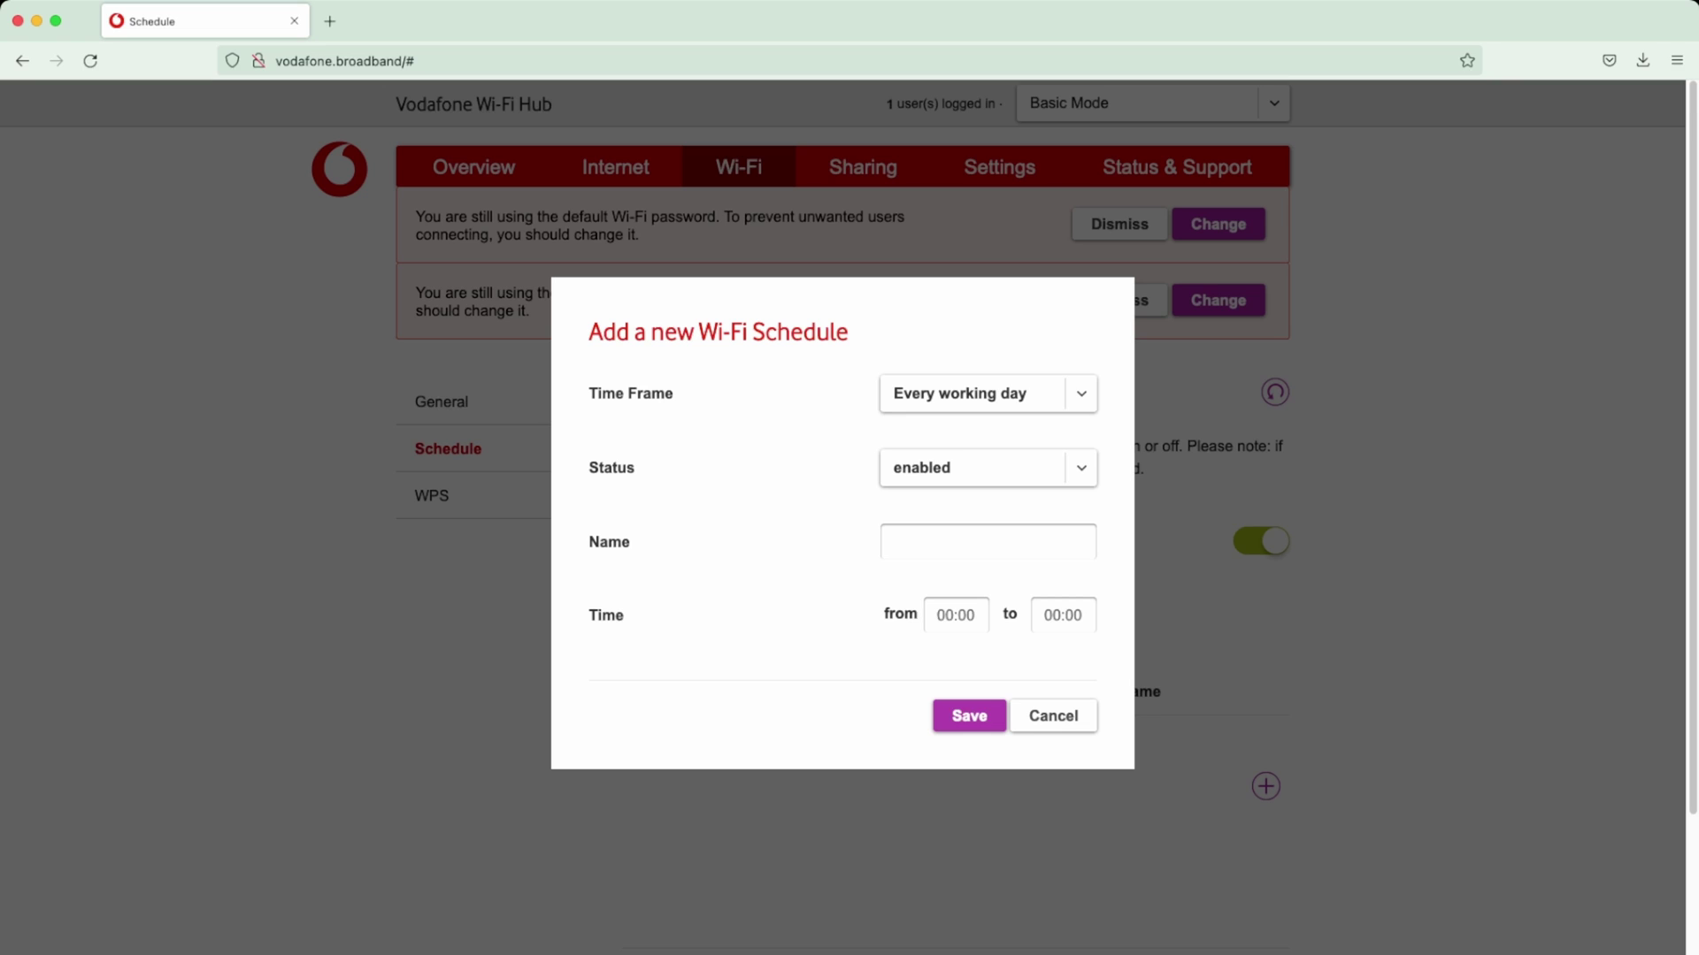
Check the Status options of the new Wi-Fi schedule, cancel it and discard the Schedule Function change.
left_click(987, 467)
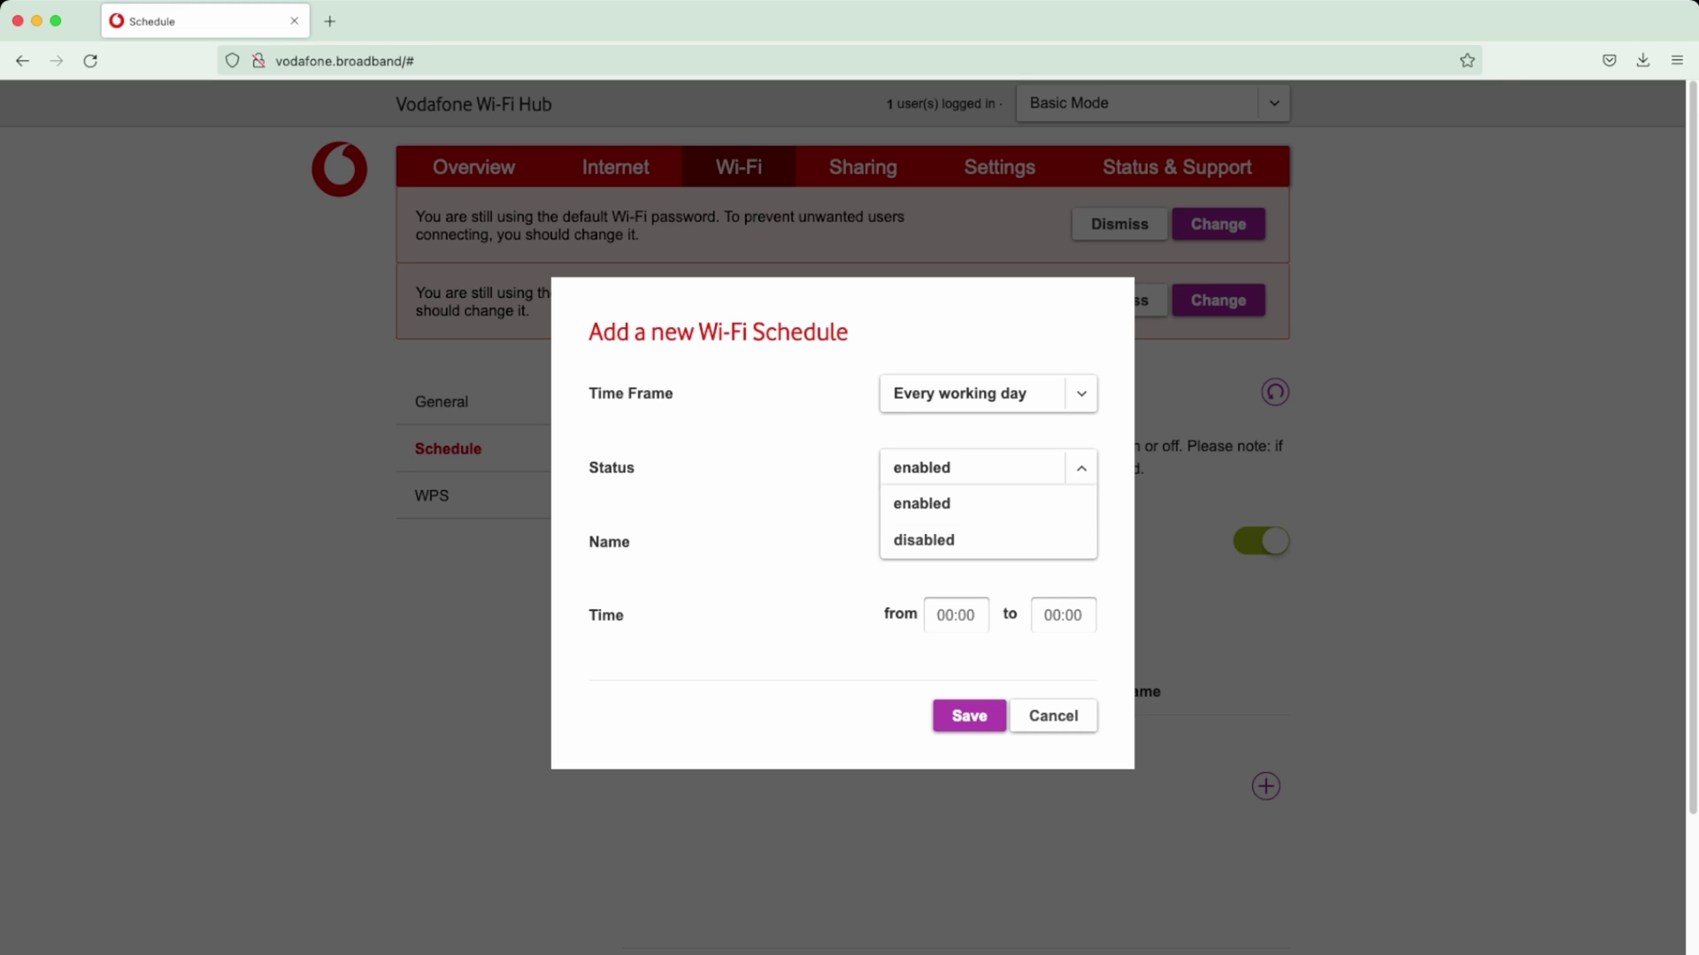
key("Escape")
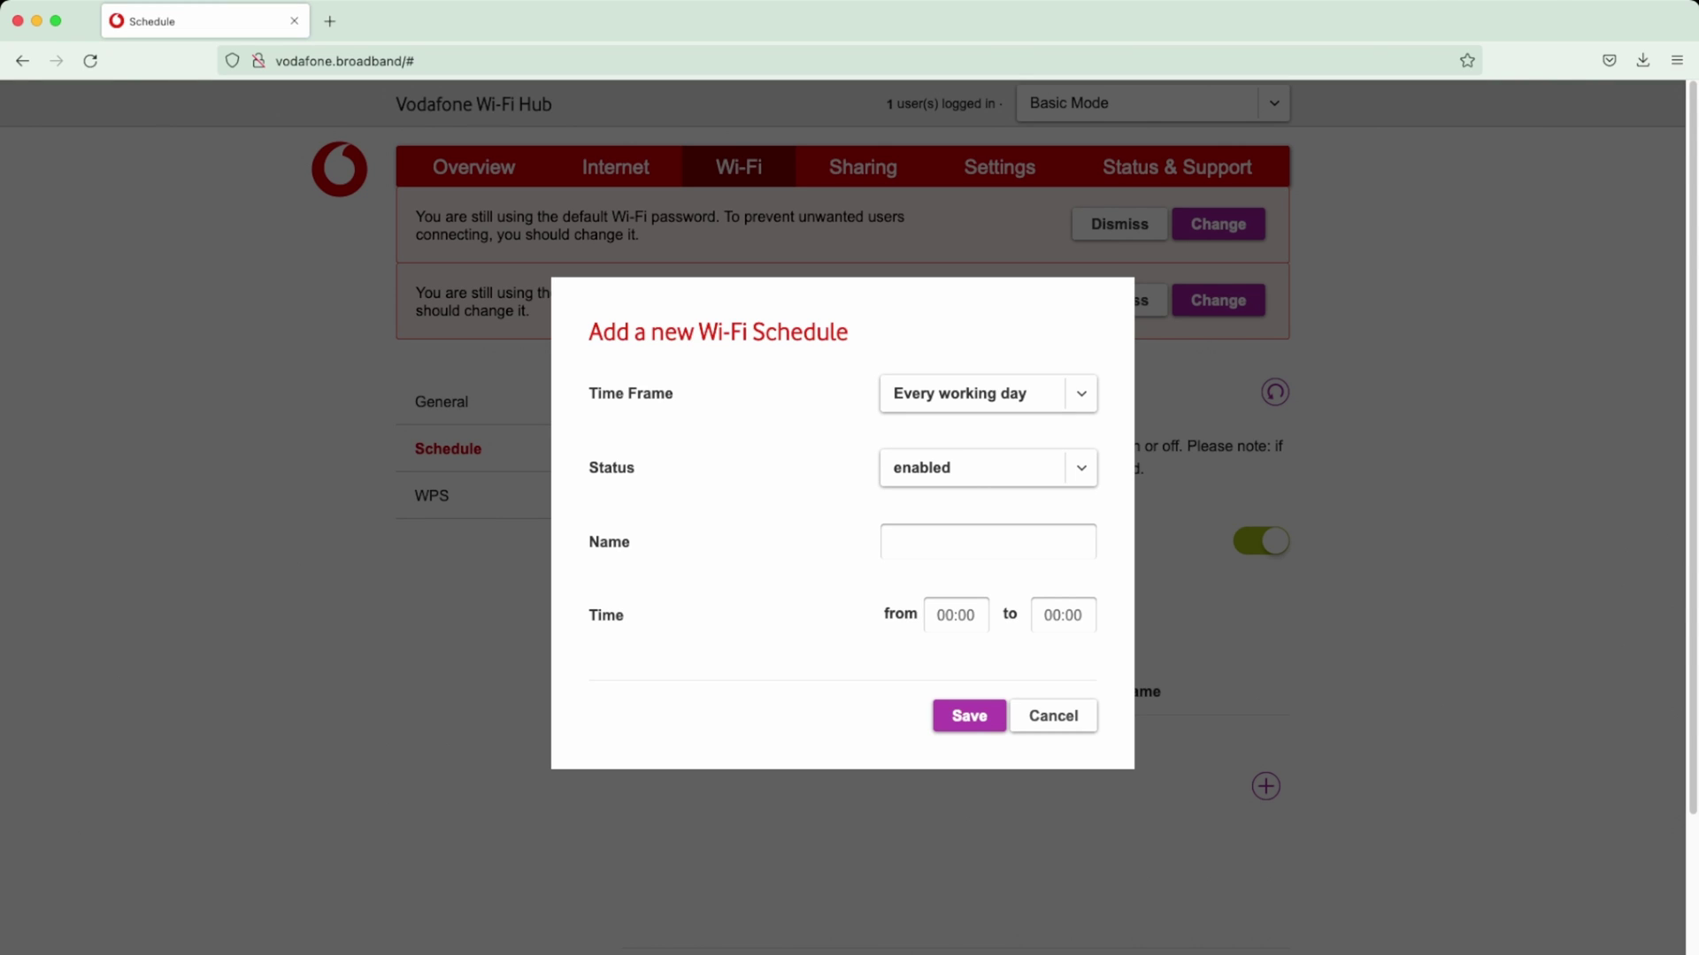
left_click(1053, 715)
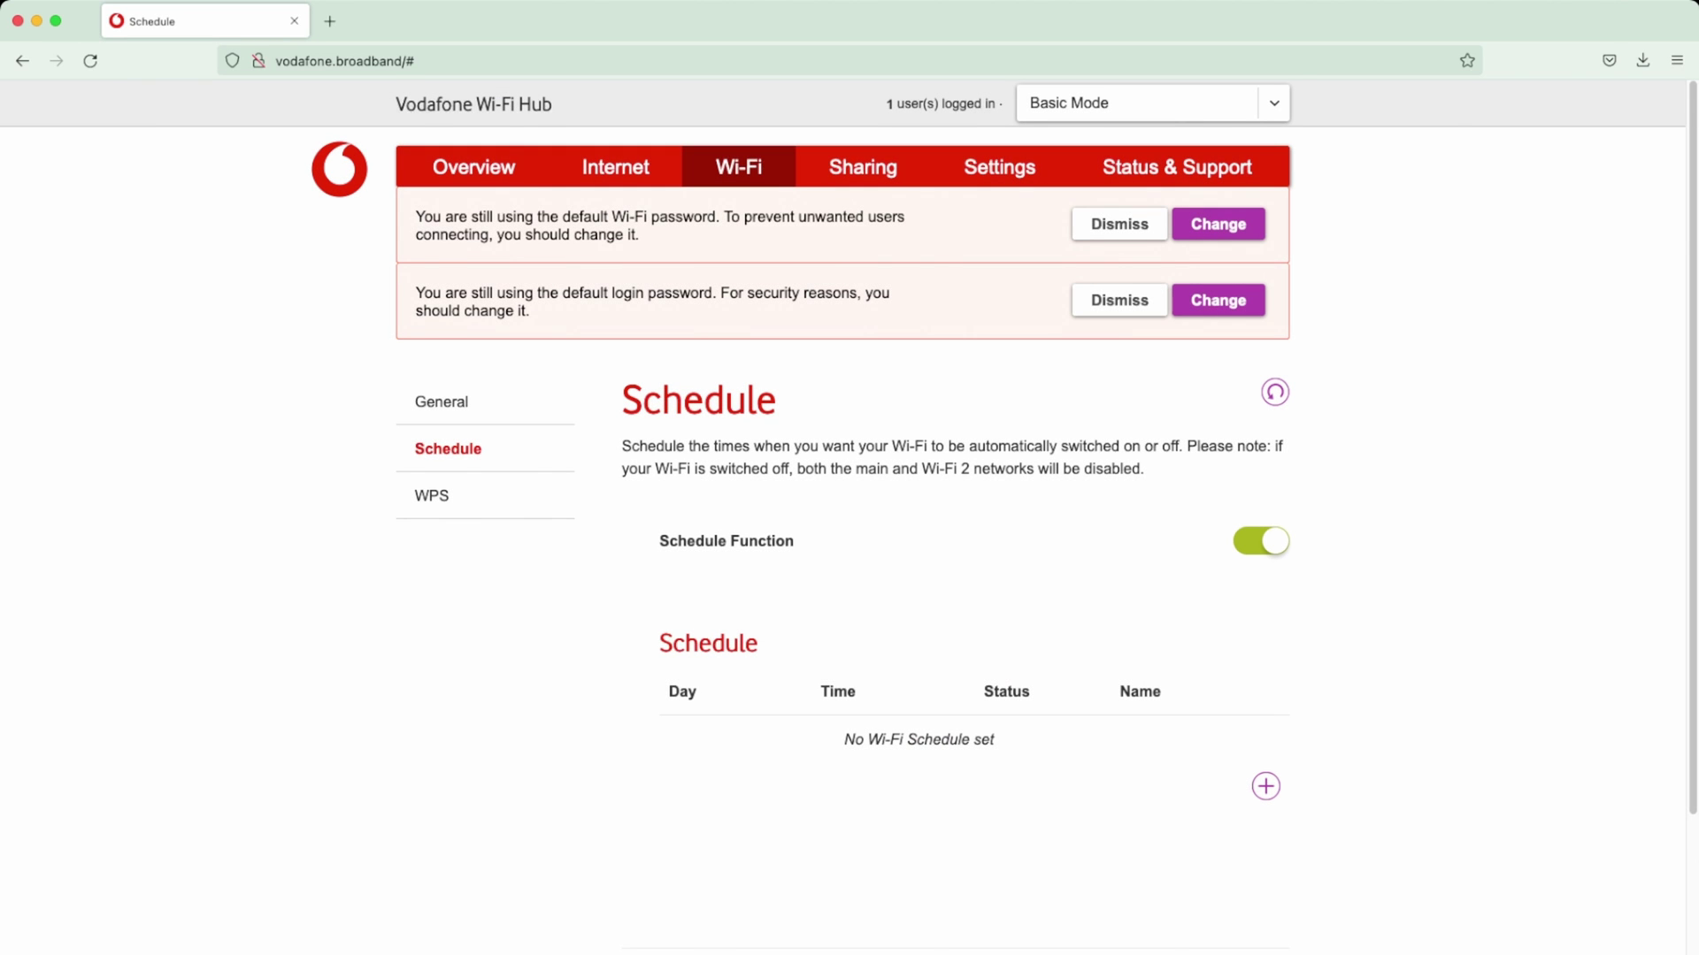
scroll(843, 518, "down", 3)
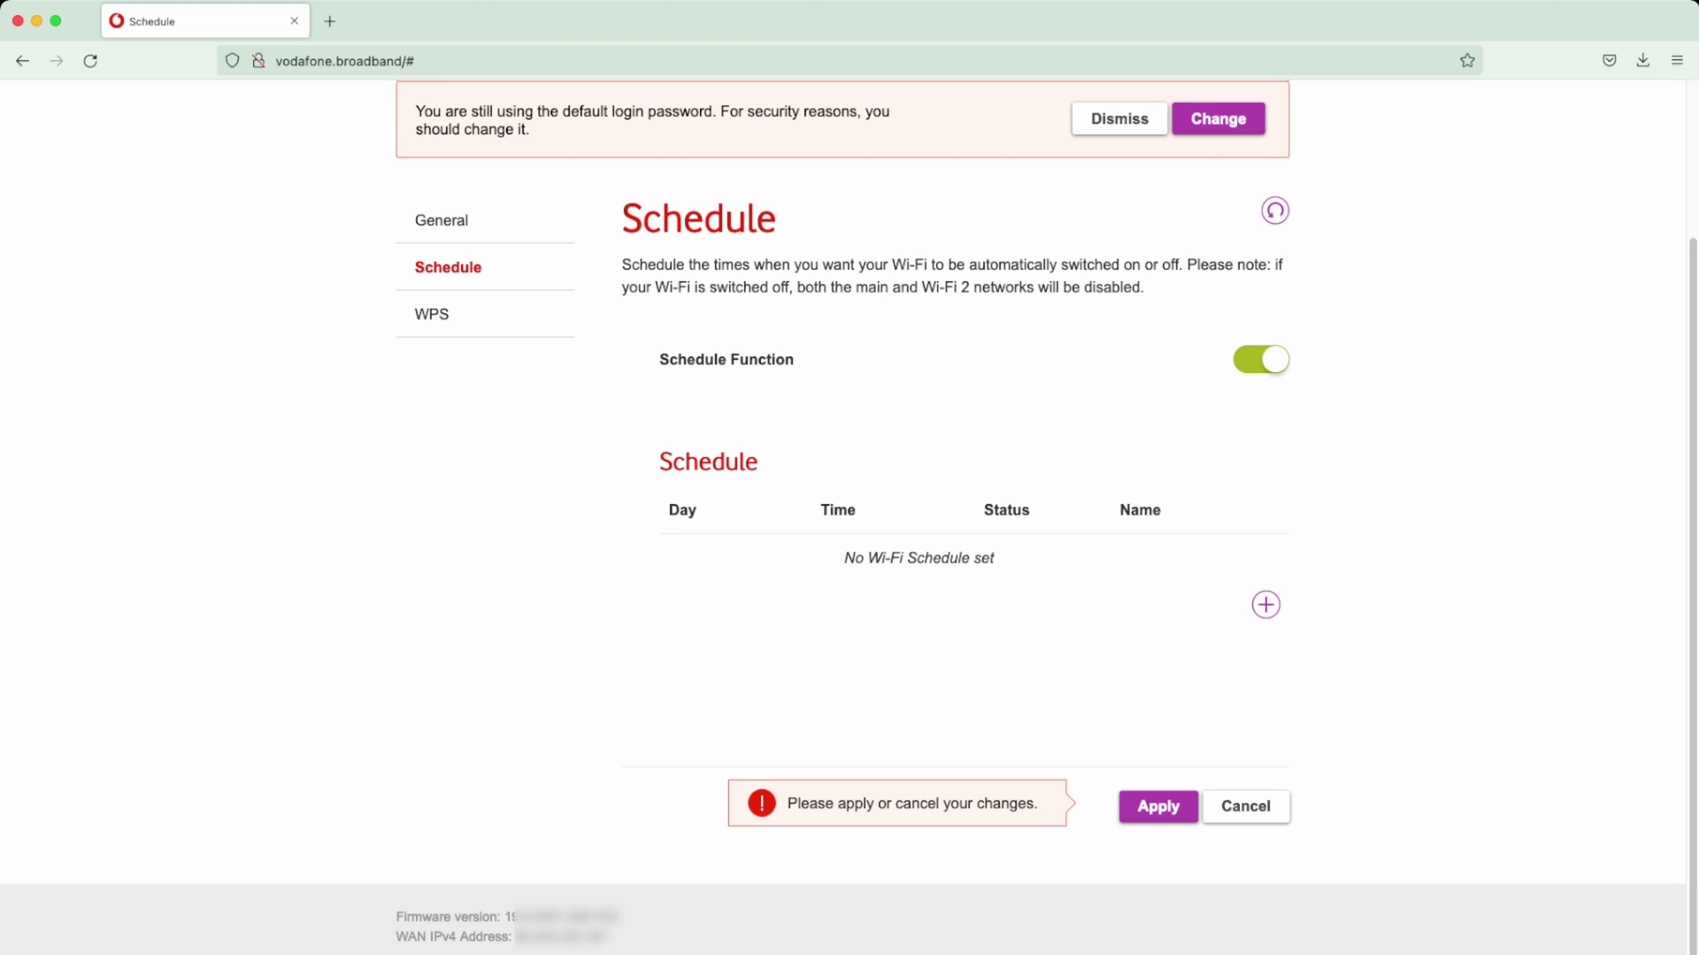
left_click(1245, 806)
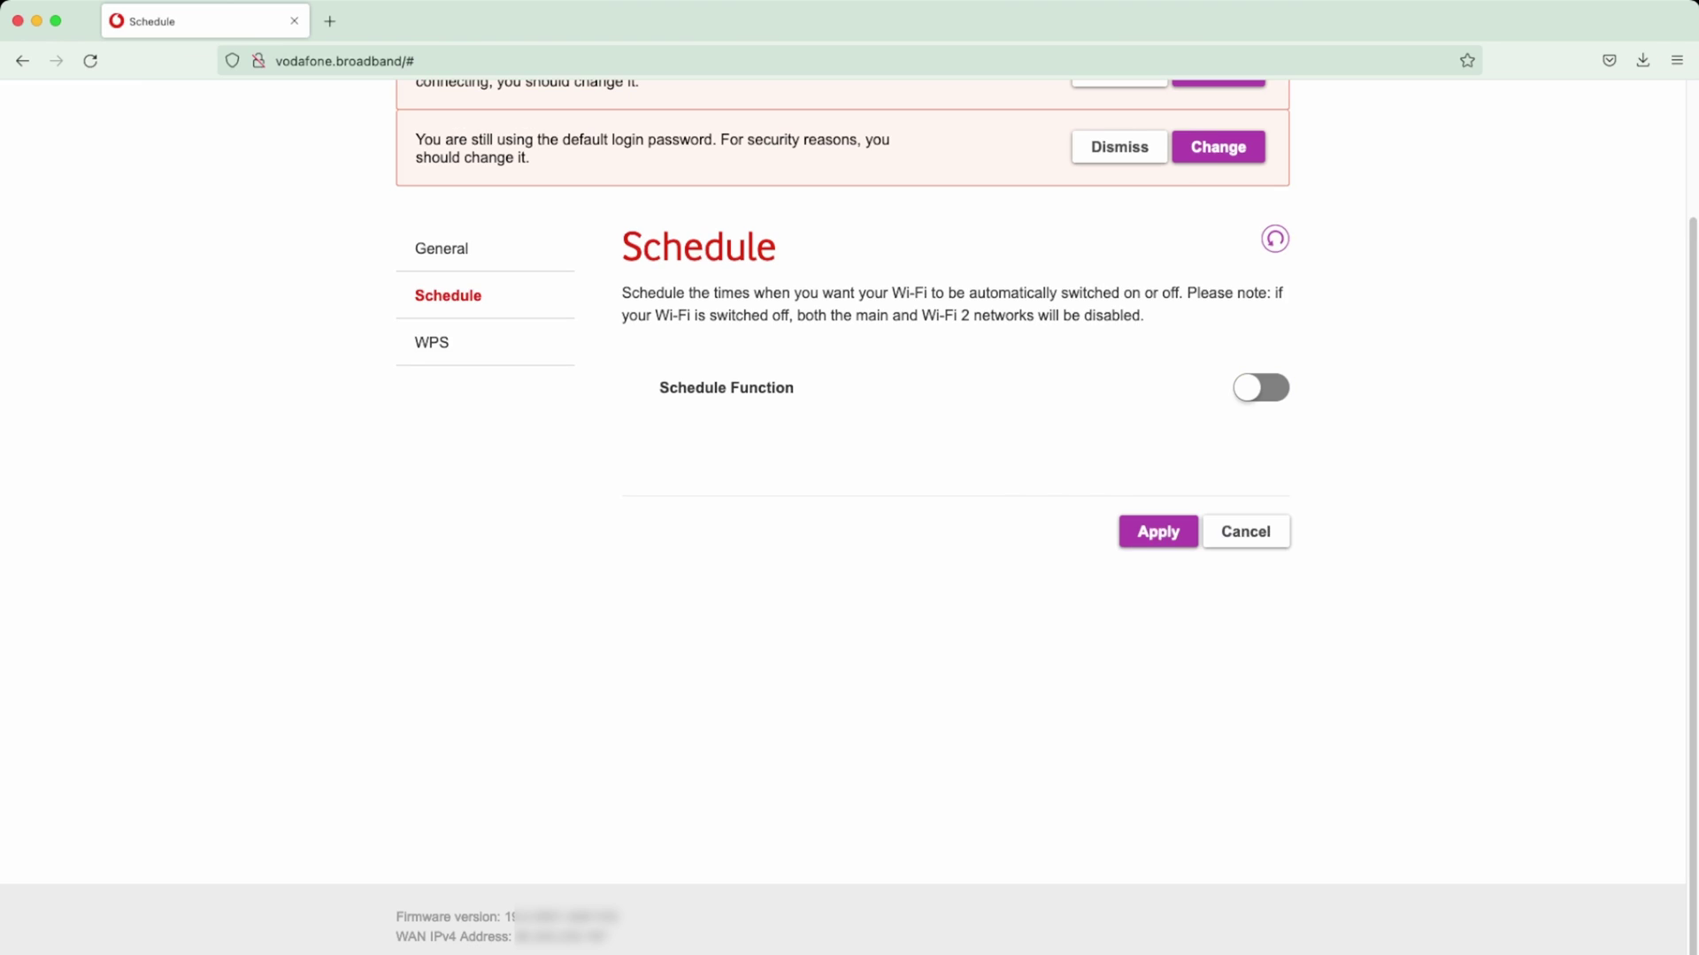
Review the WPS page and its section on pairing devices by pressing a button.
left_click(432, 342)
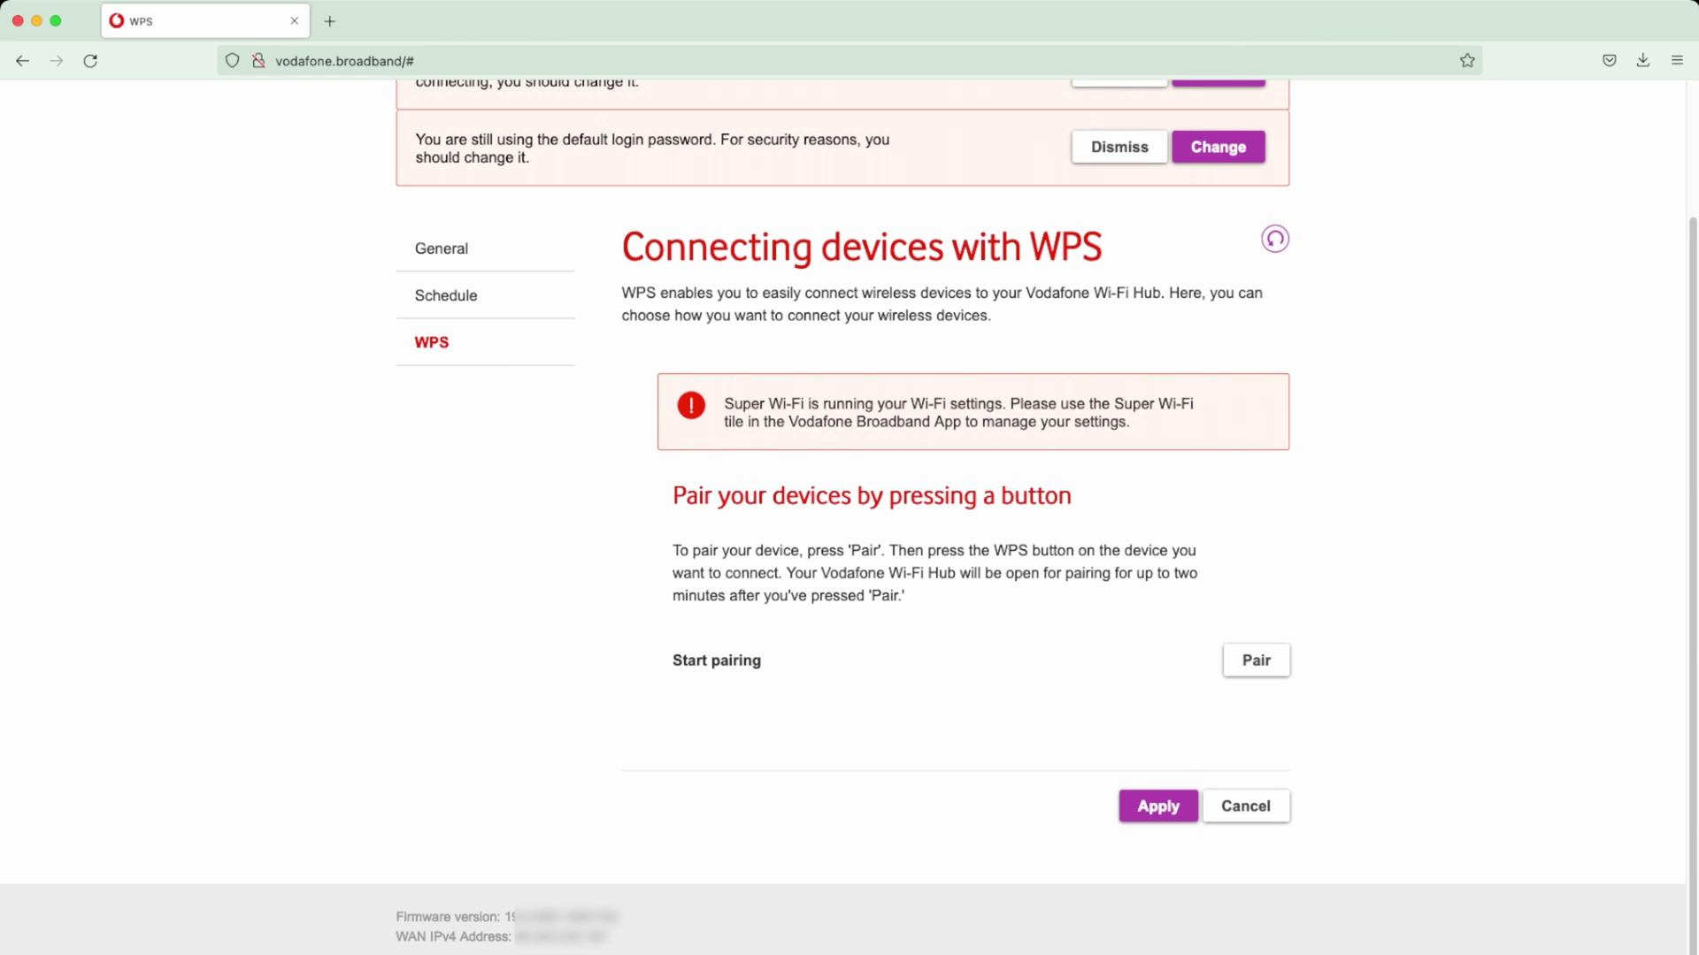
scroll(849, 518, "up", 3)
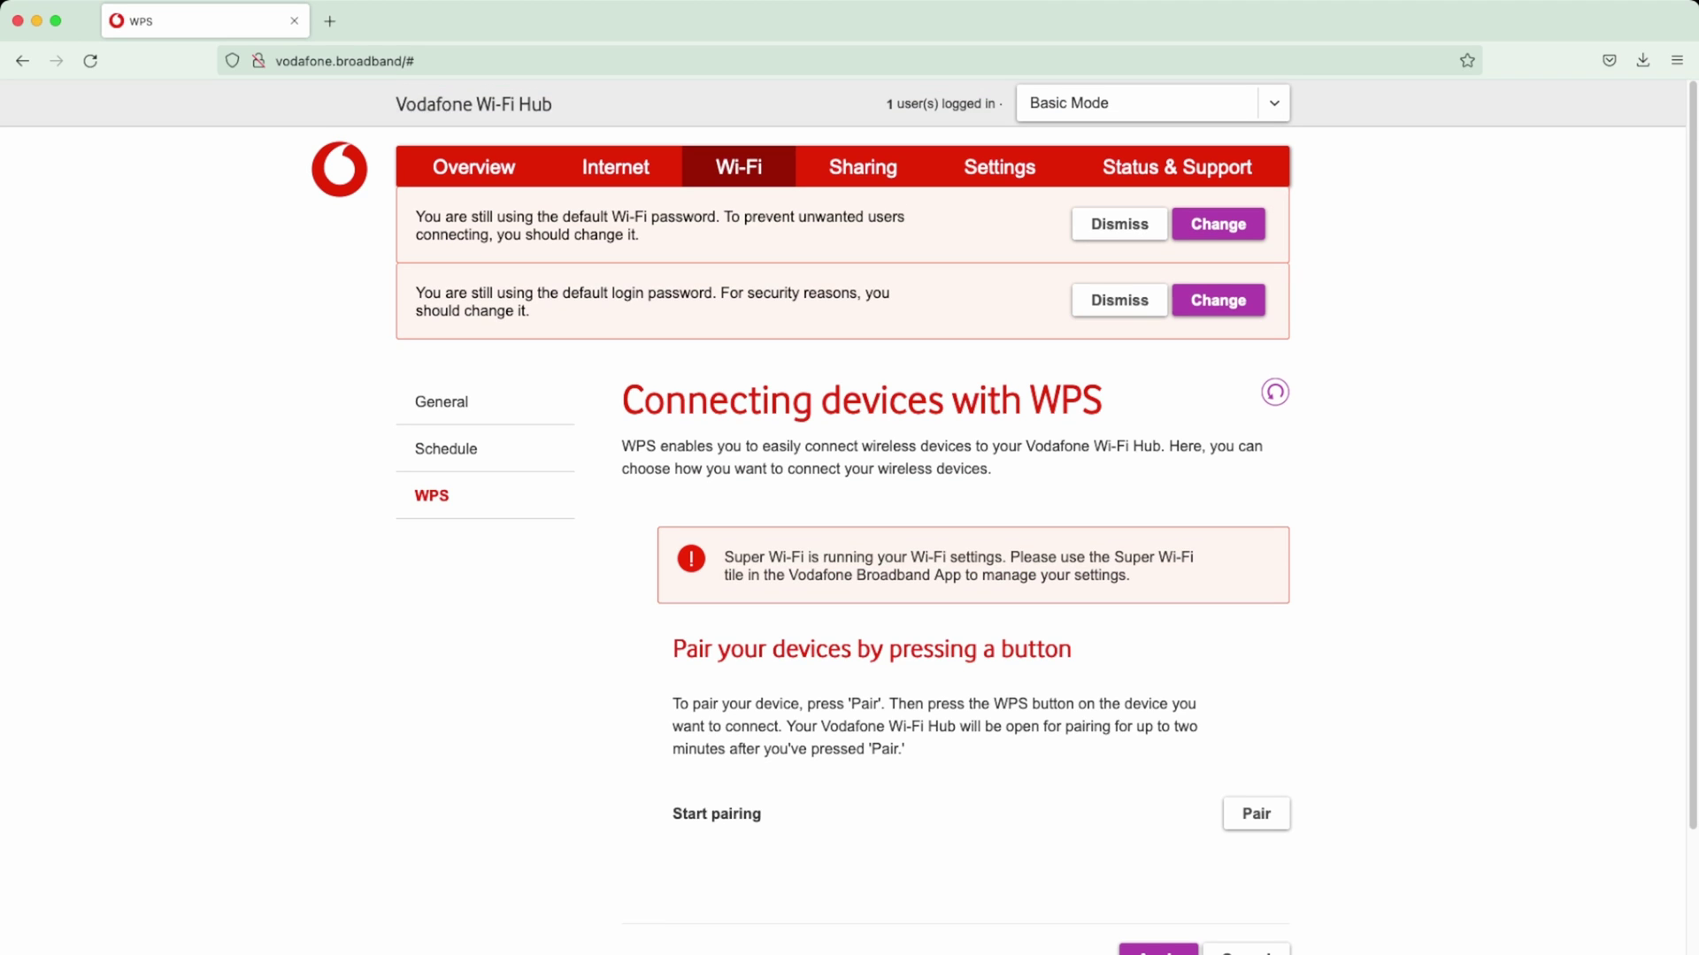
scroll(849, 517, "down", 1)
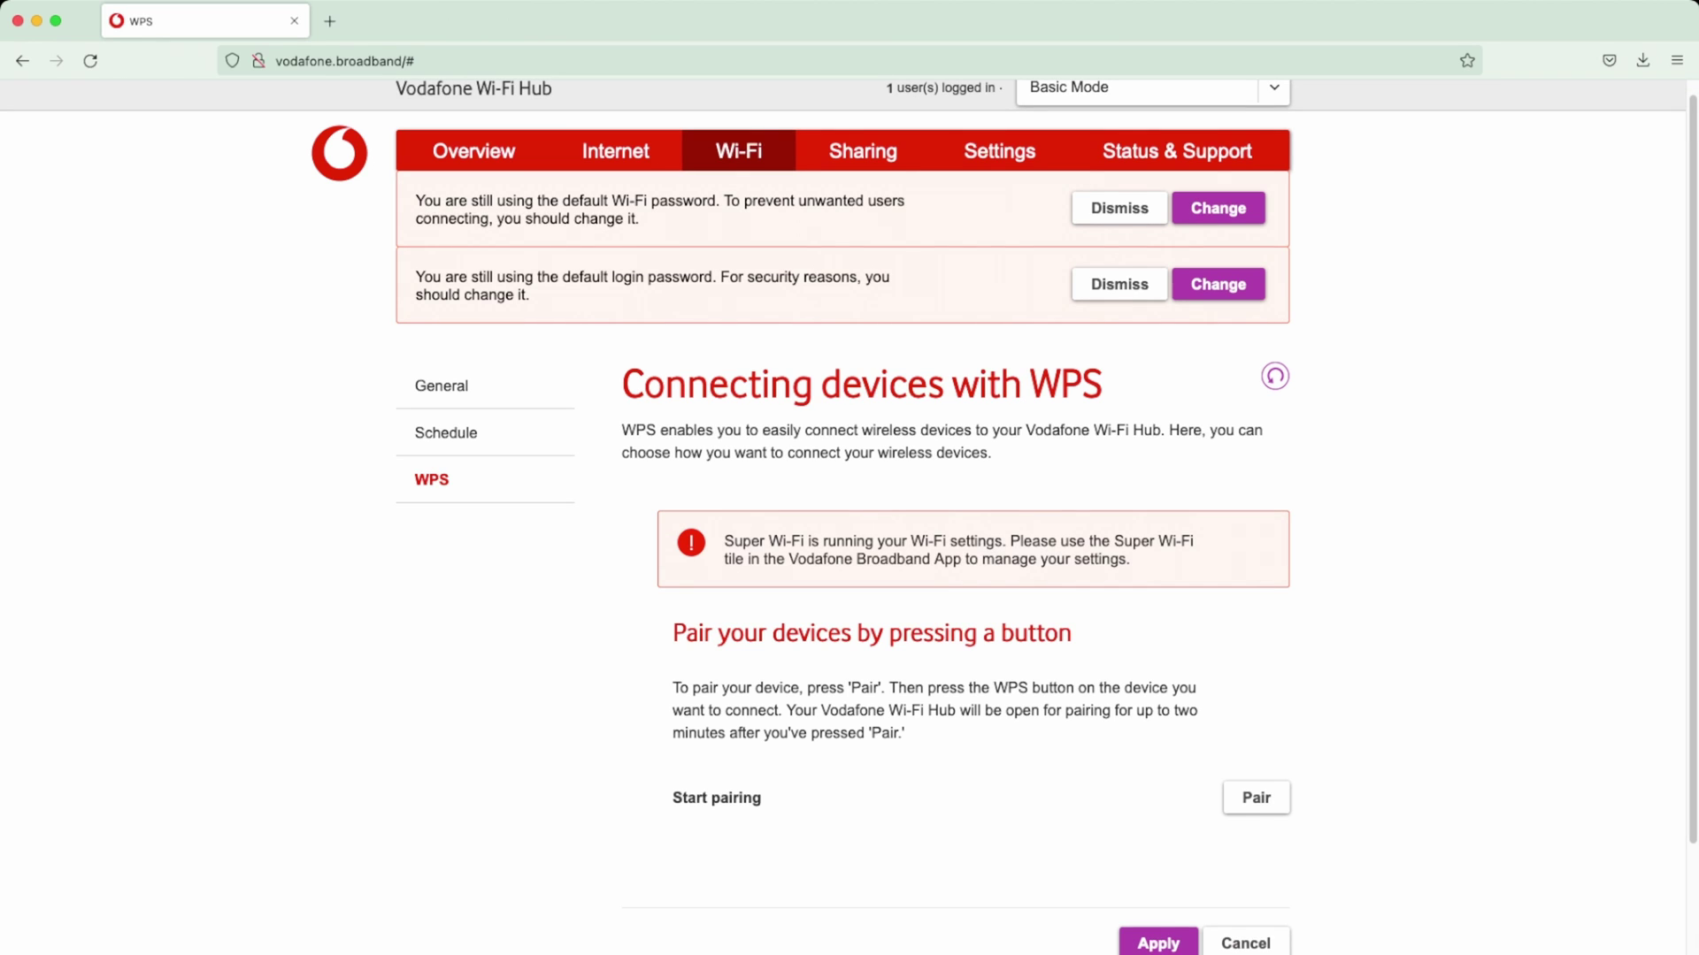
scroll(849, 517, "down", 1)
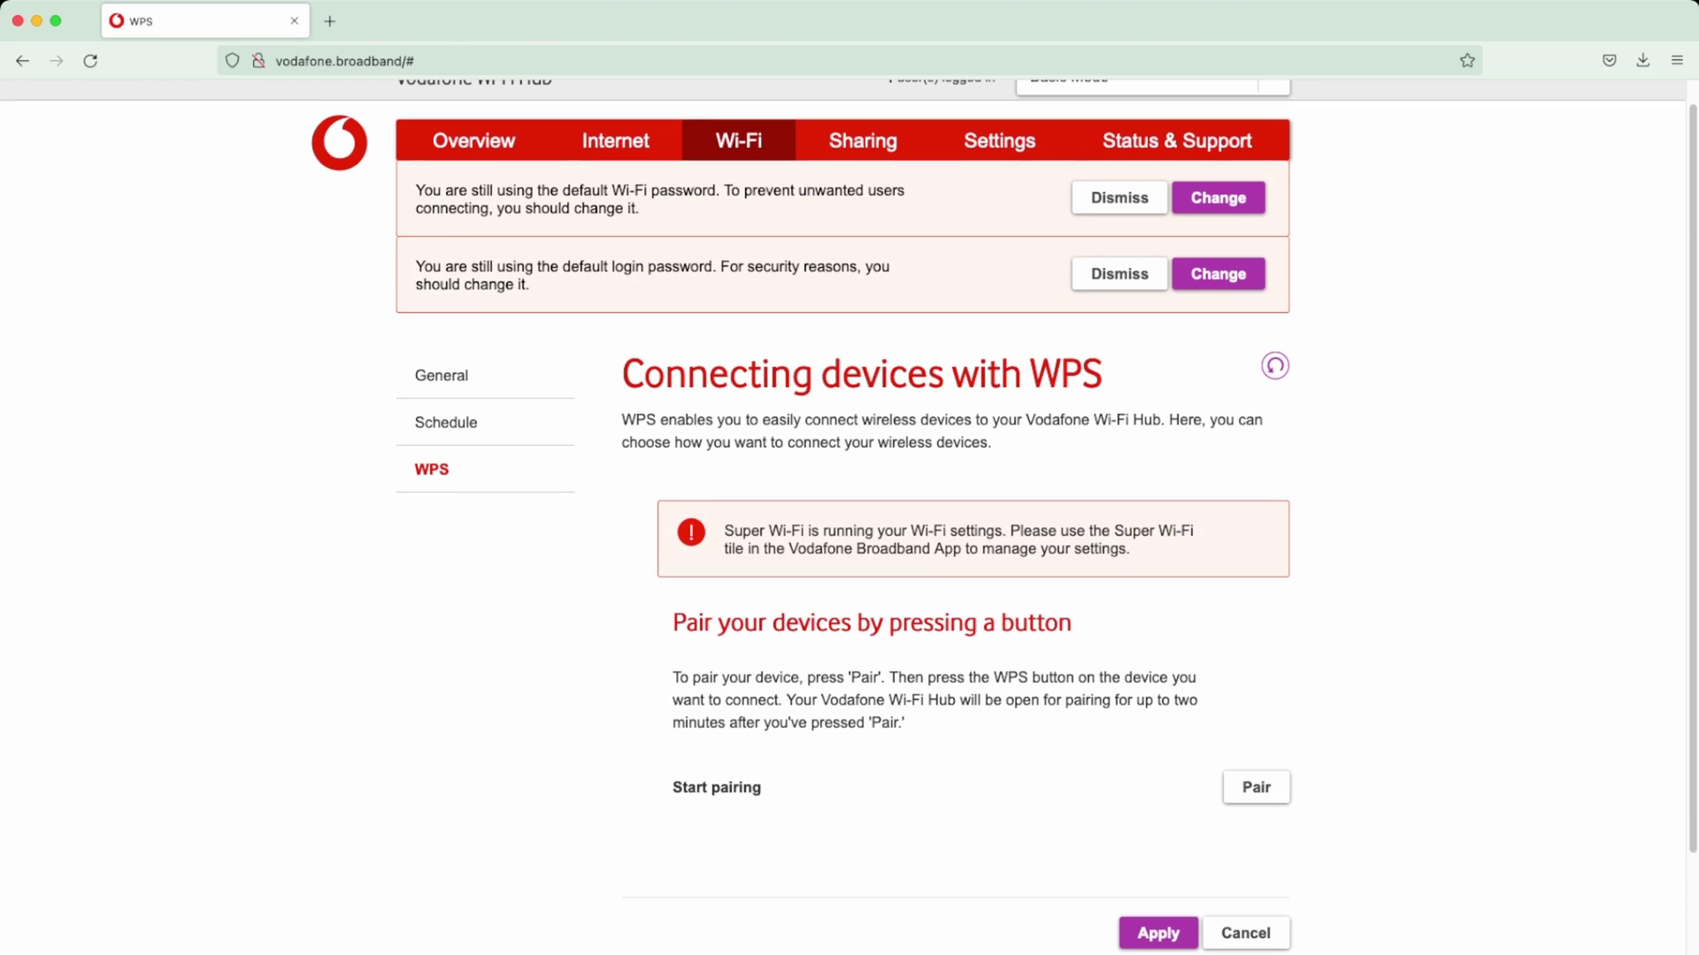
scroll(850, 517, "up", 2)
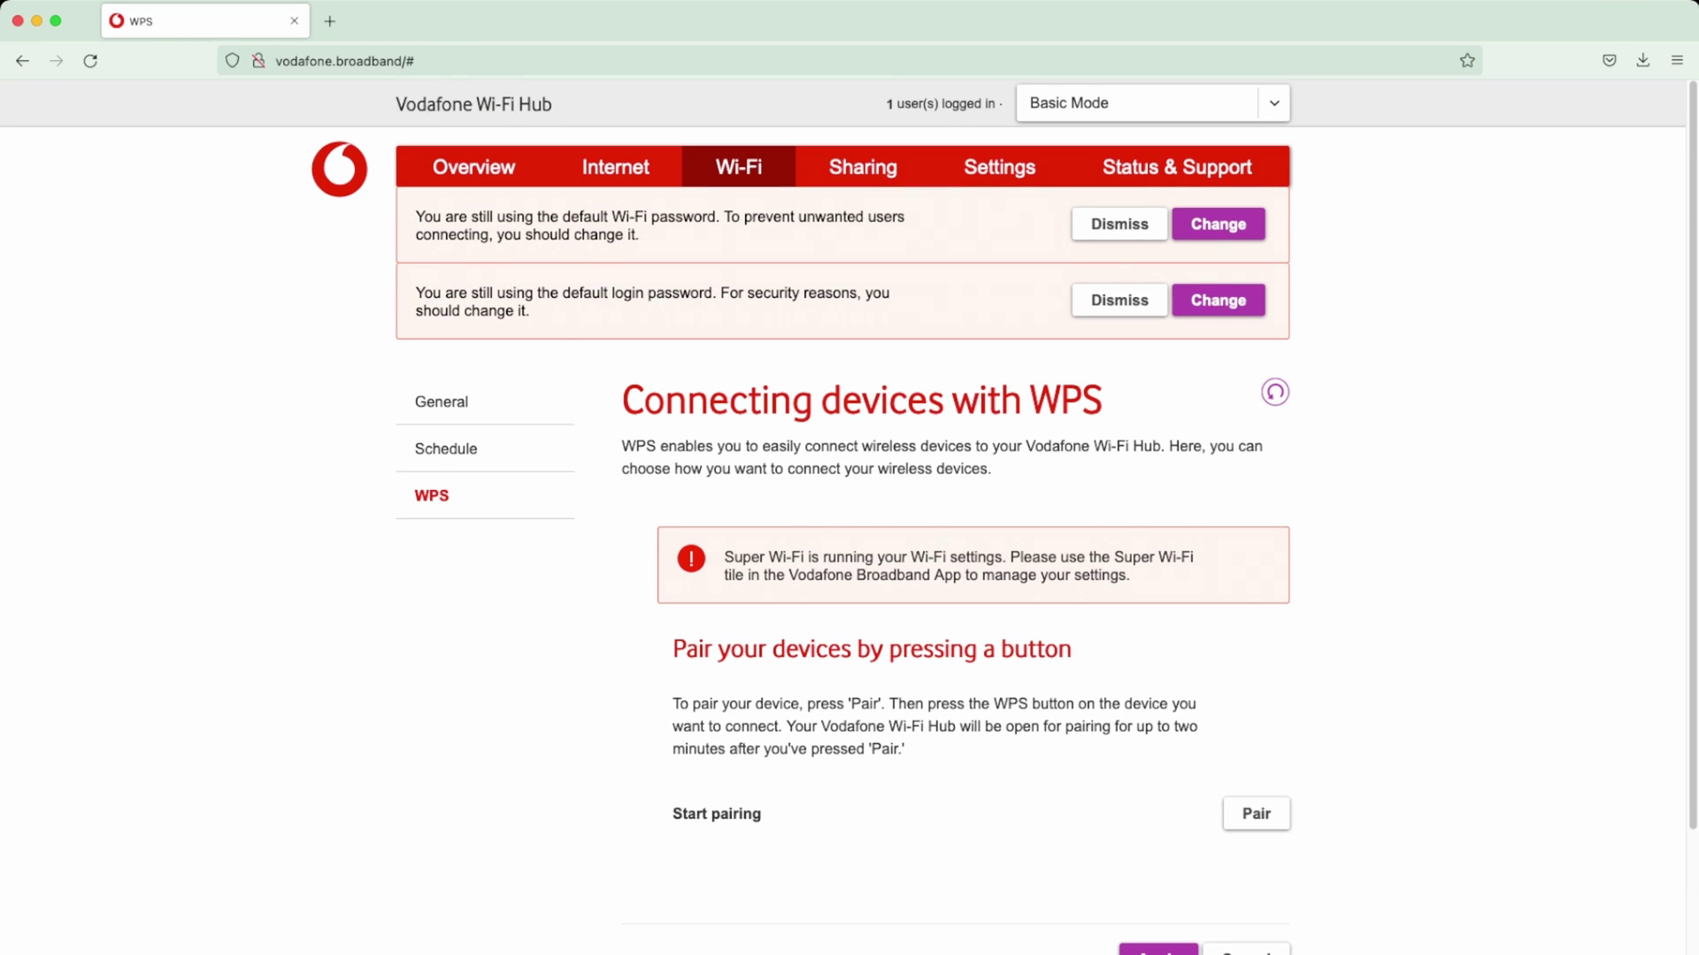
scroll(849, 517, "down", 1)
scroll(850, 518, "up", 1)
View the hard drive and printer sharing page, the hub password settings and the LED settings.
left_click(863, 167)
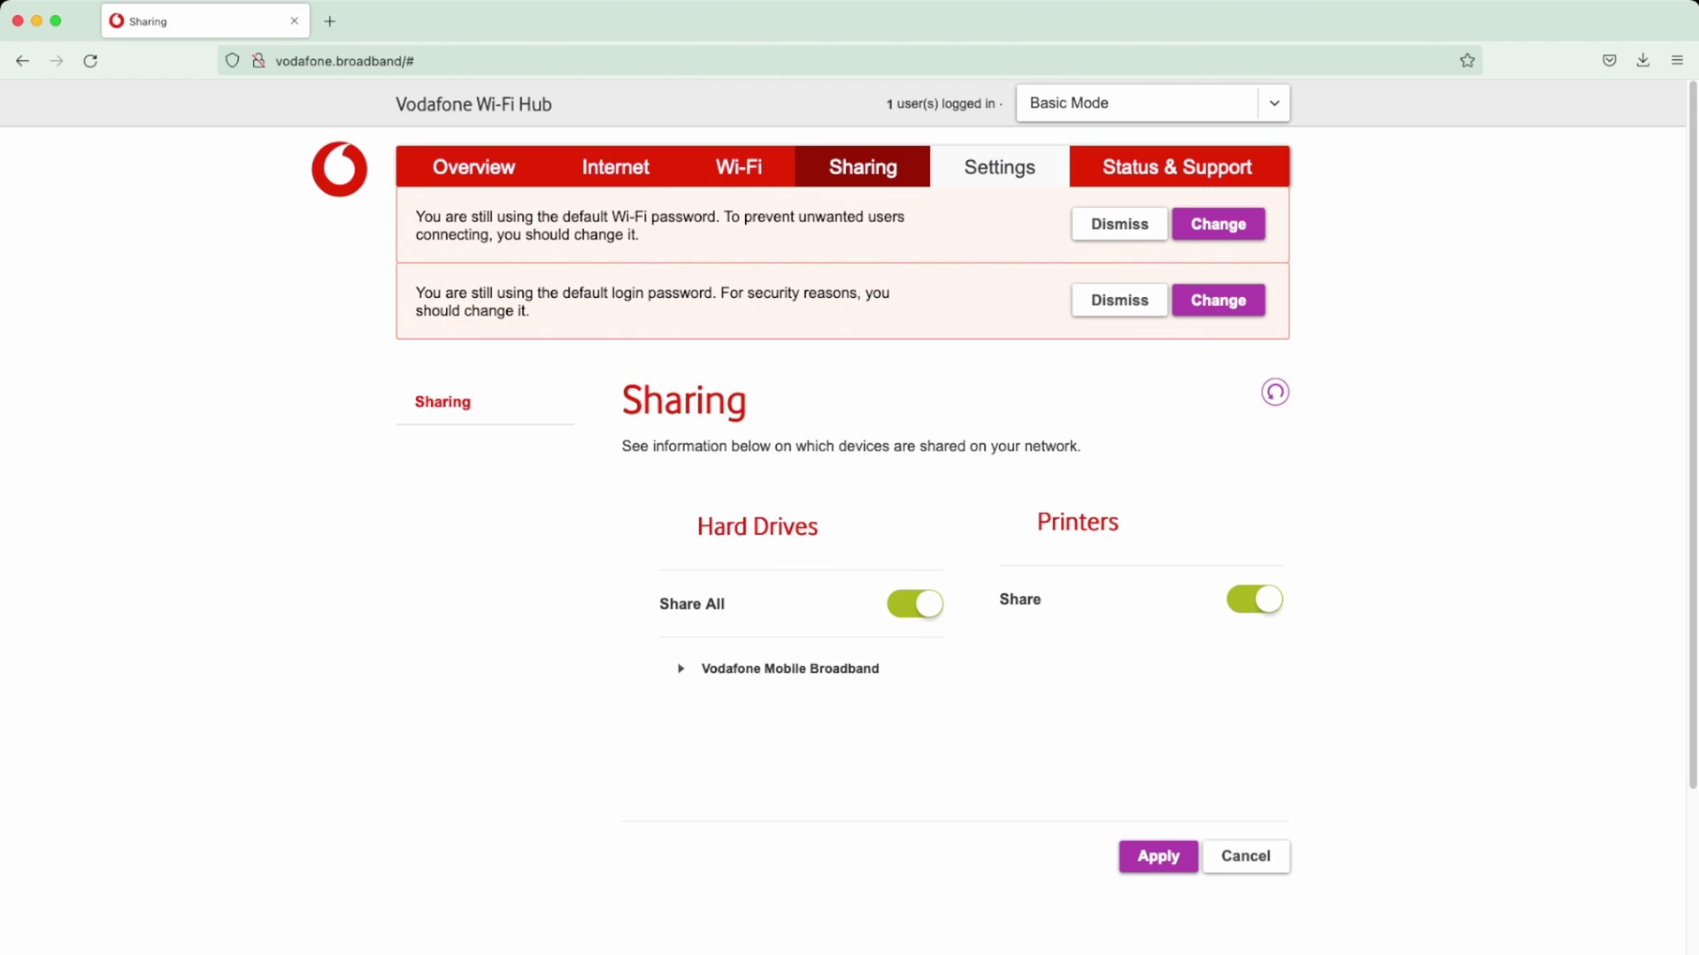
left_click(999, 167)
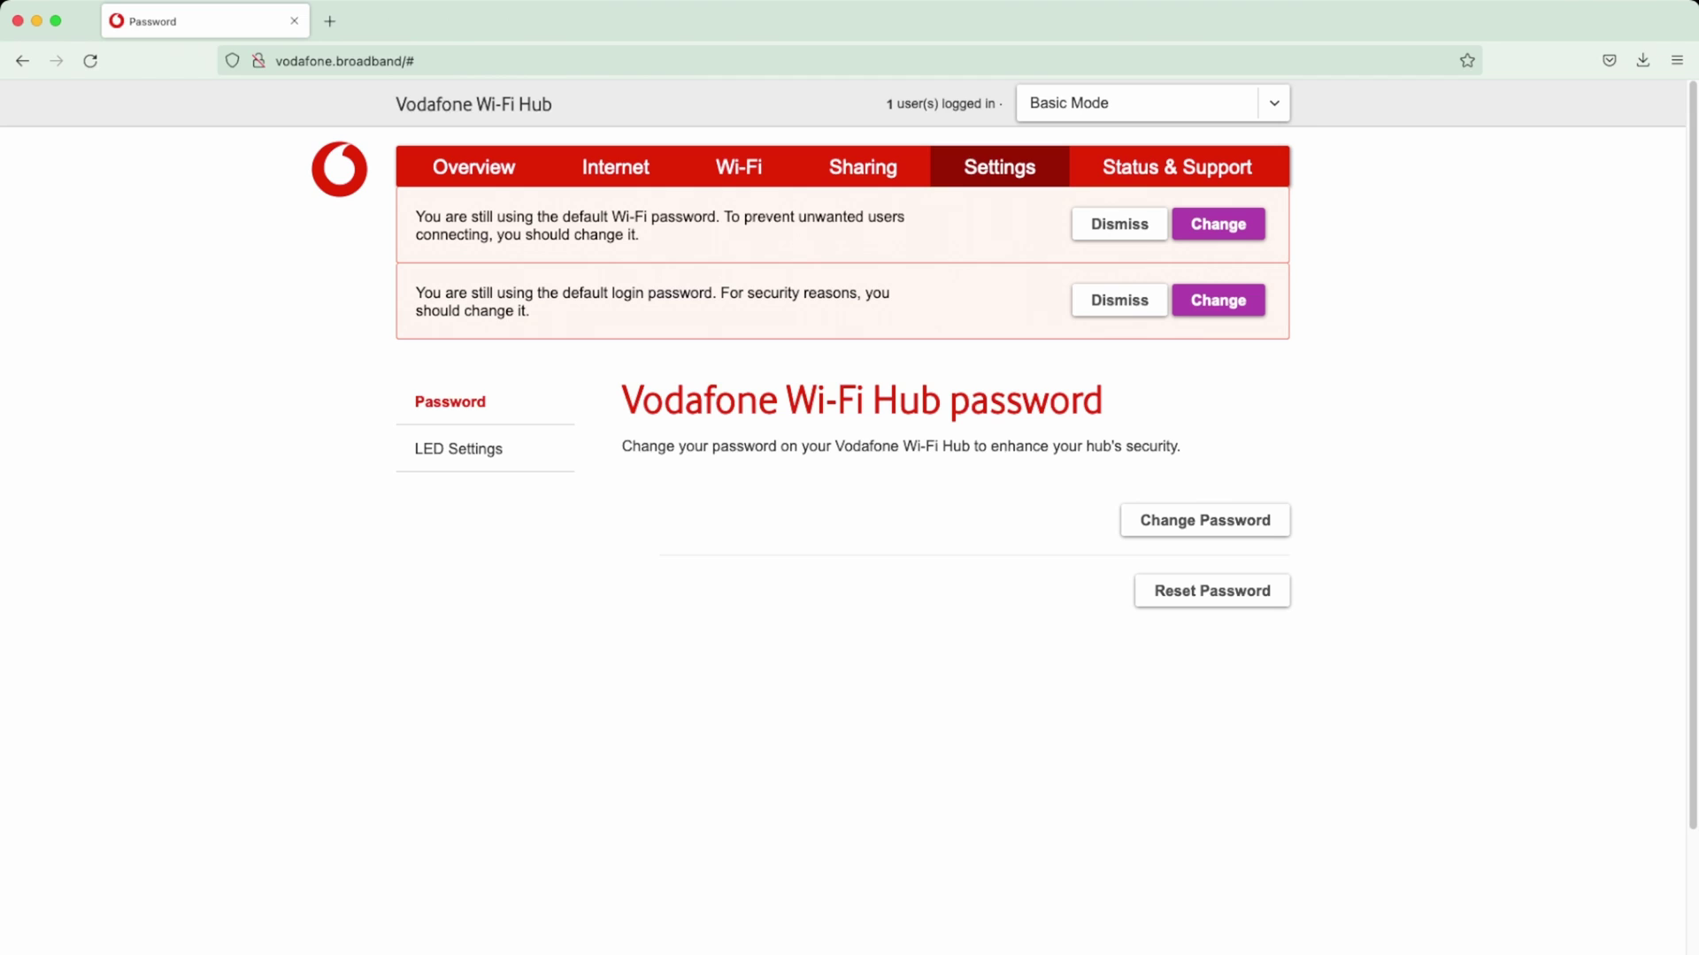
left_click(458, 448)
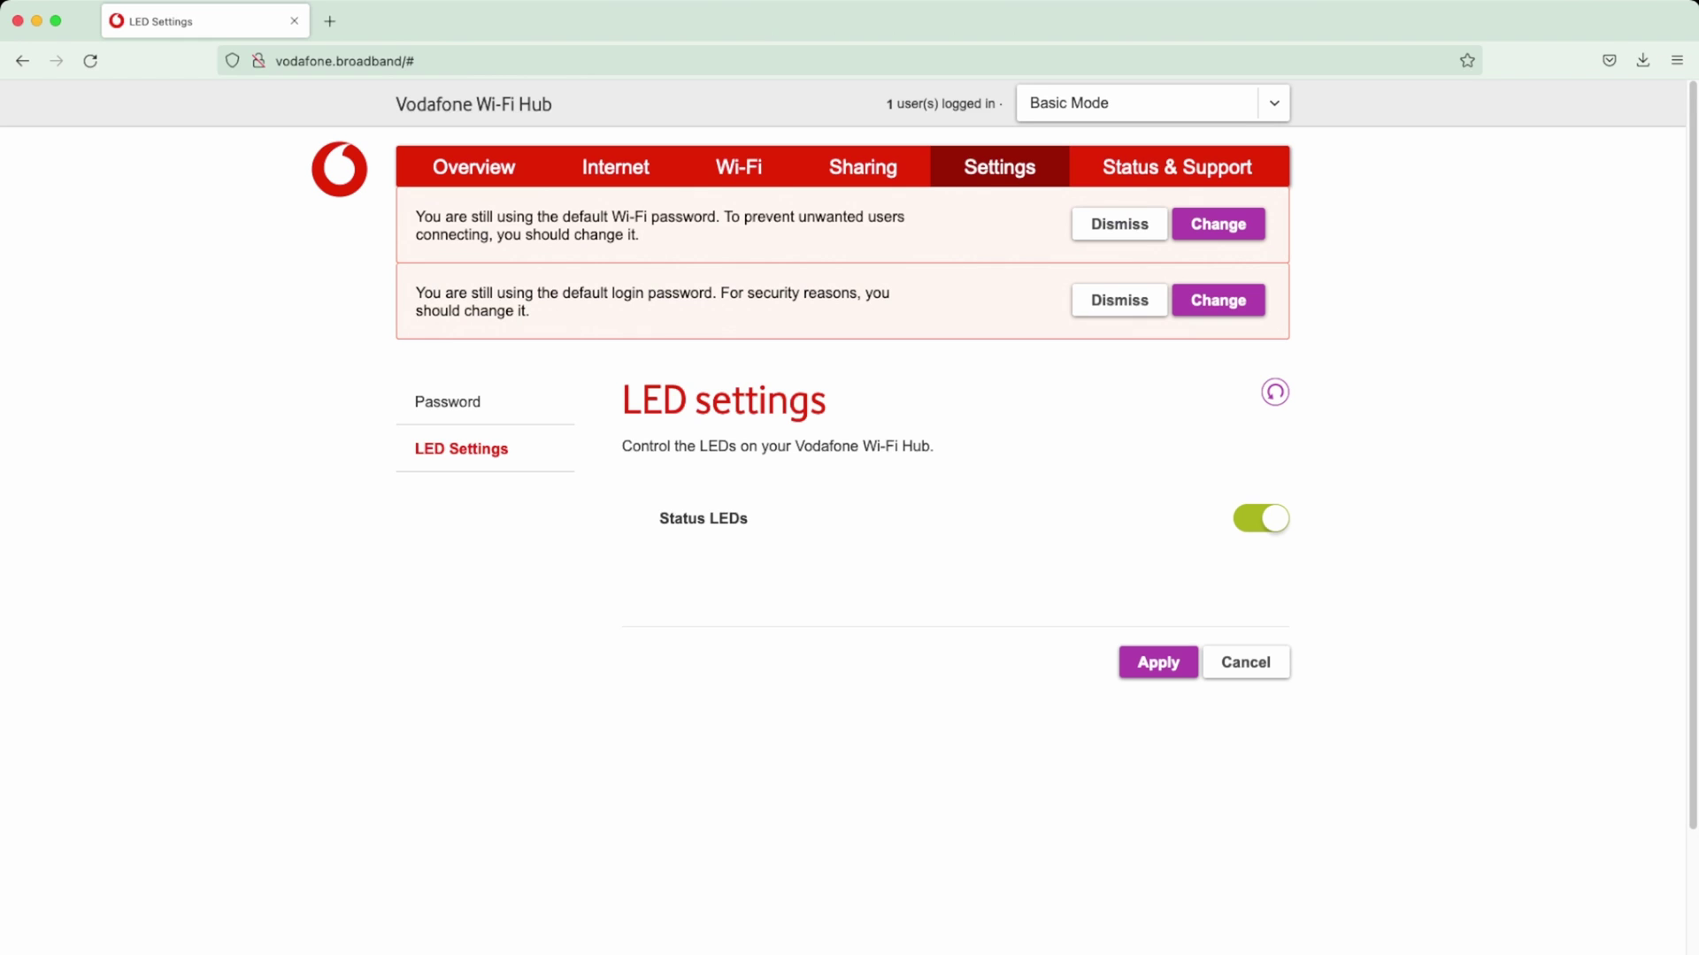
View the hub's status page, the Diagnostic Utility and the About page with open source licences.
left_click(1177, 167)
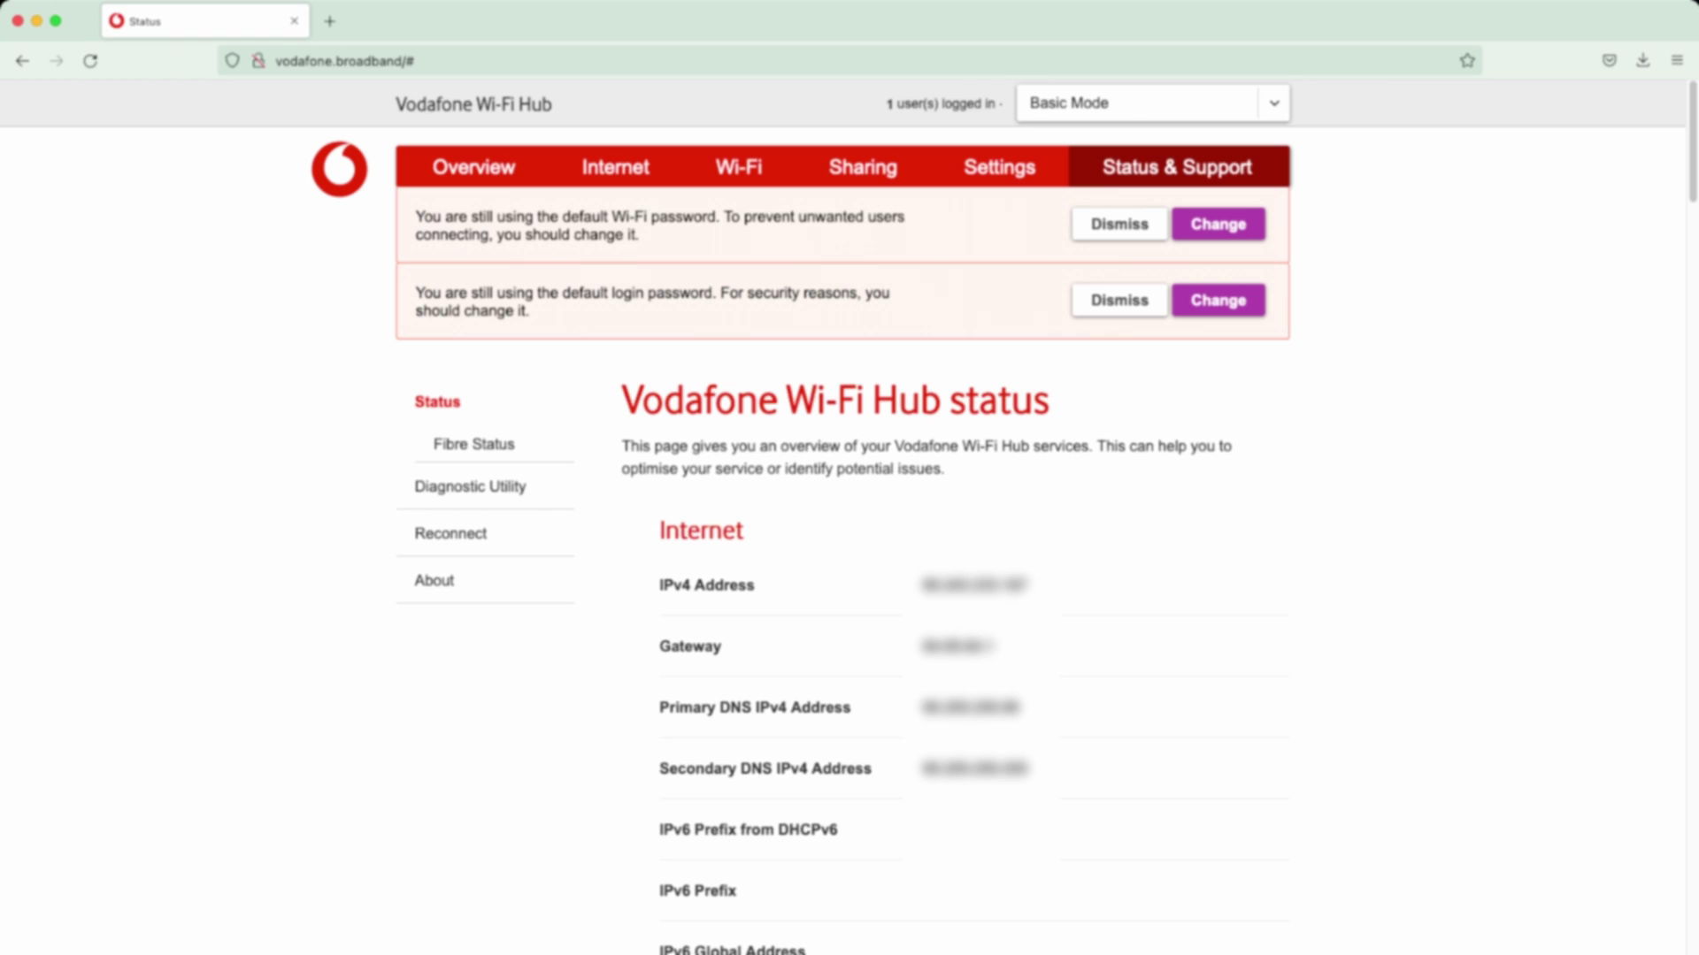
left_click(470, 487)
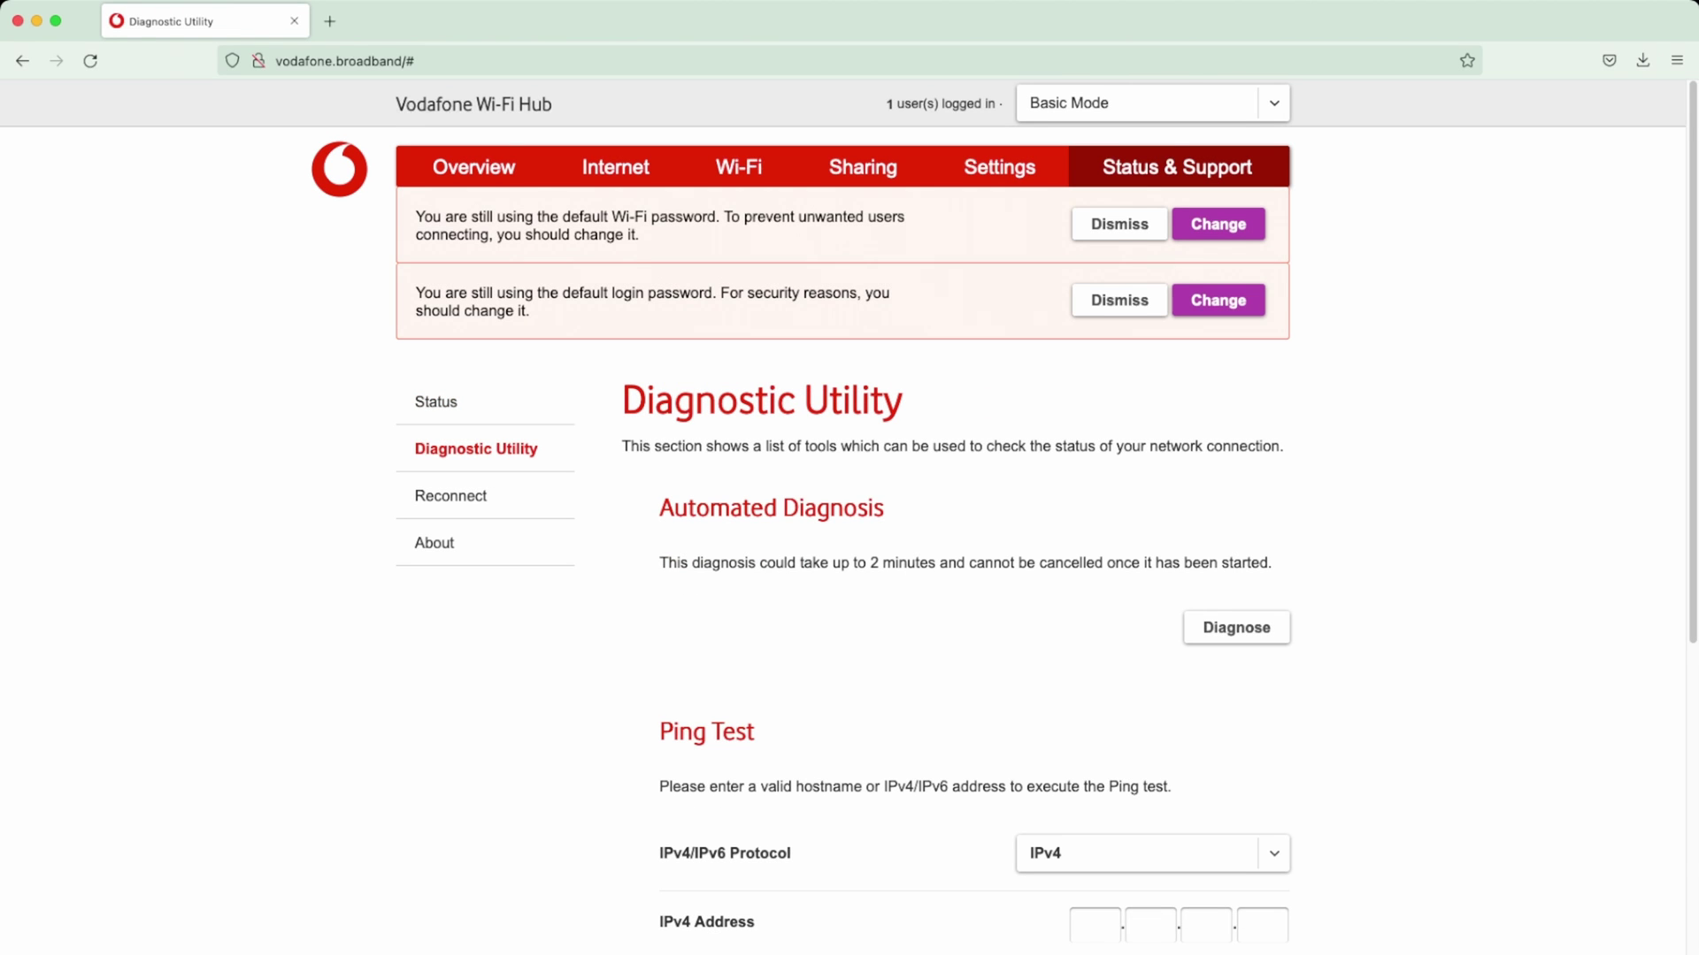
left_click(434, 542)
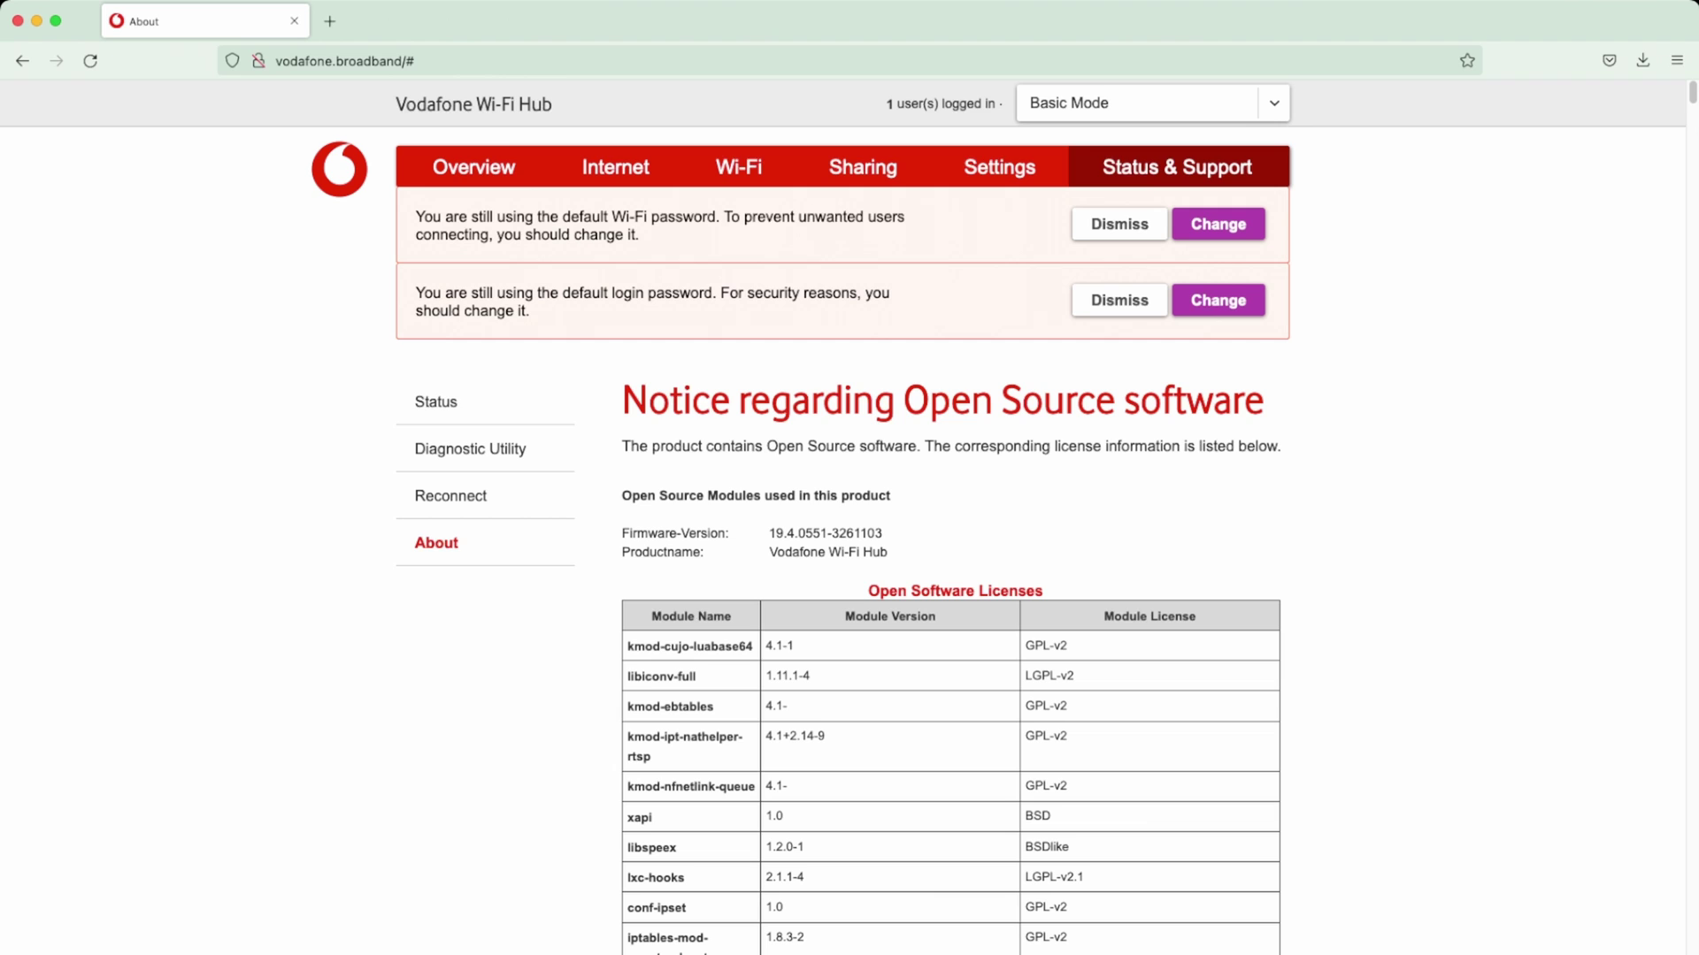
Look through the open source module licence table on the About page.
scroll(951, 531, "down", 10)
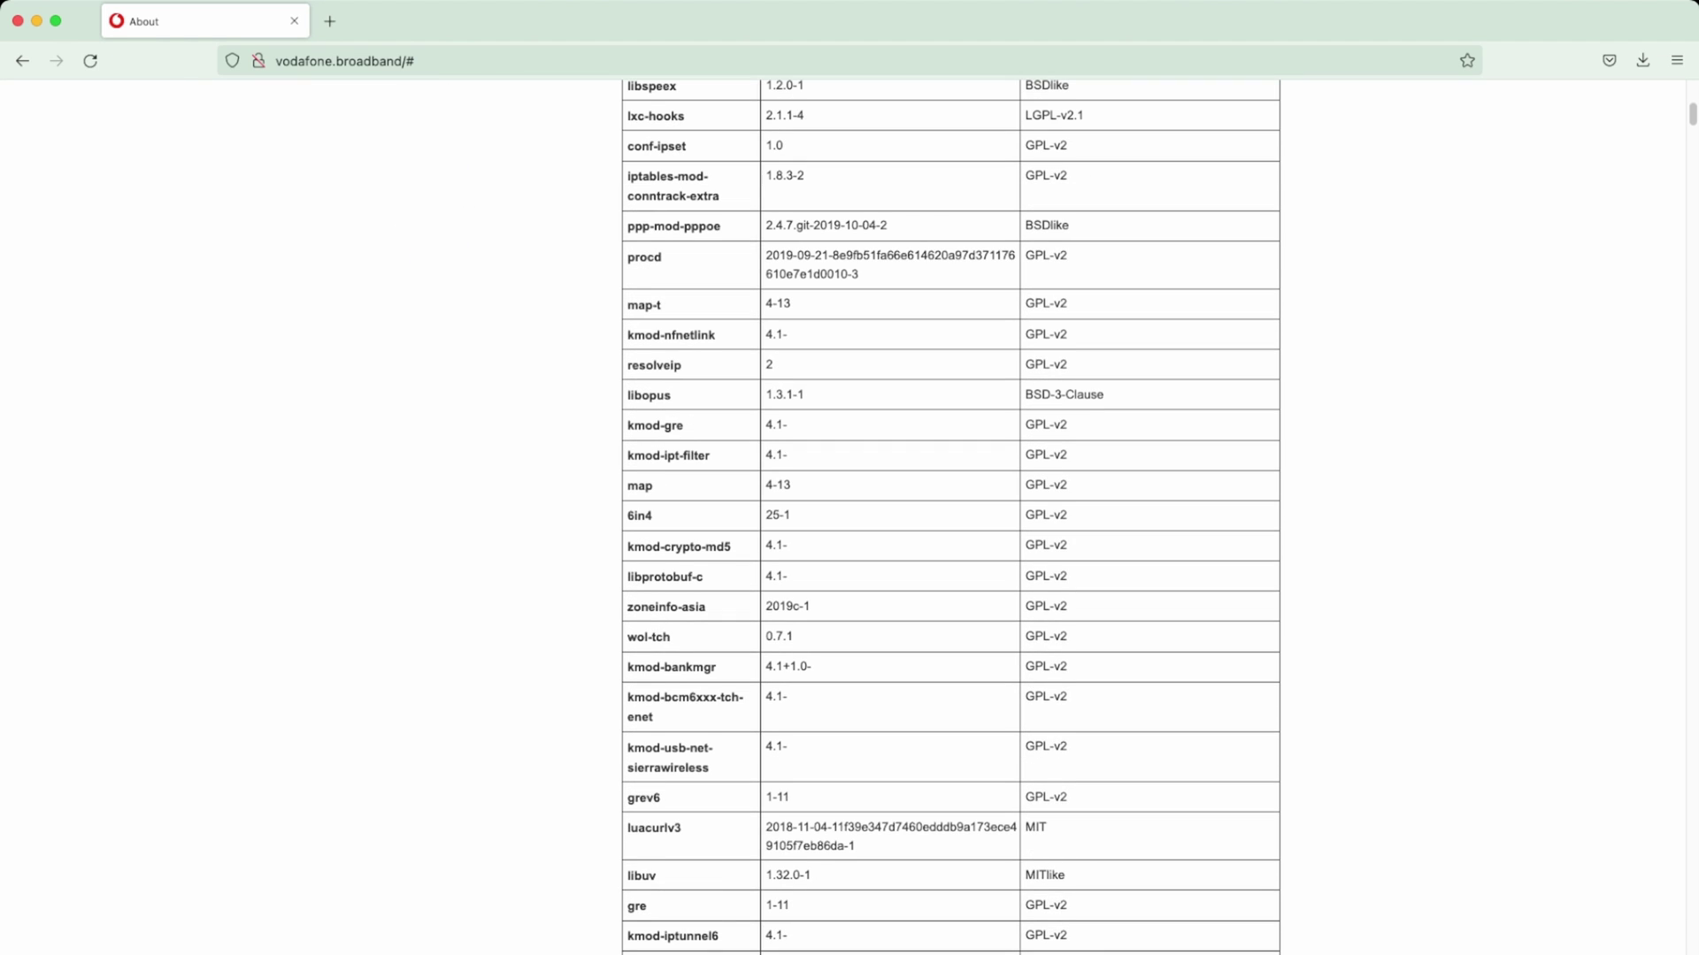
scroll(951, 531, "up", 10)
scroll(951, 531, "down", 1)
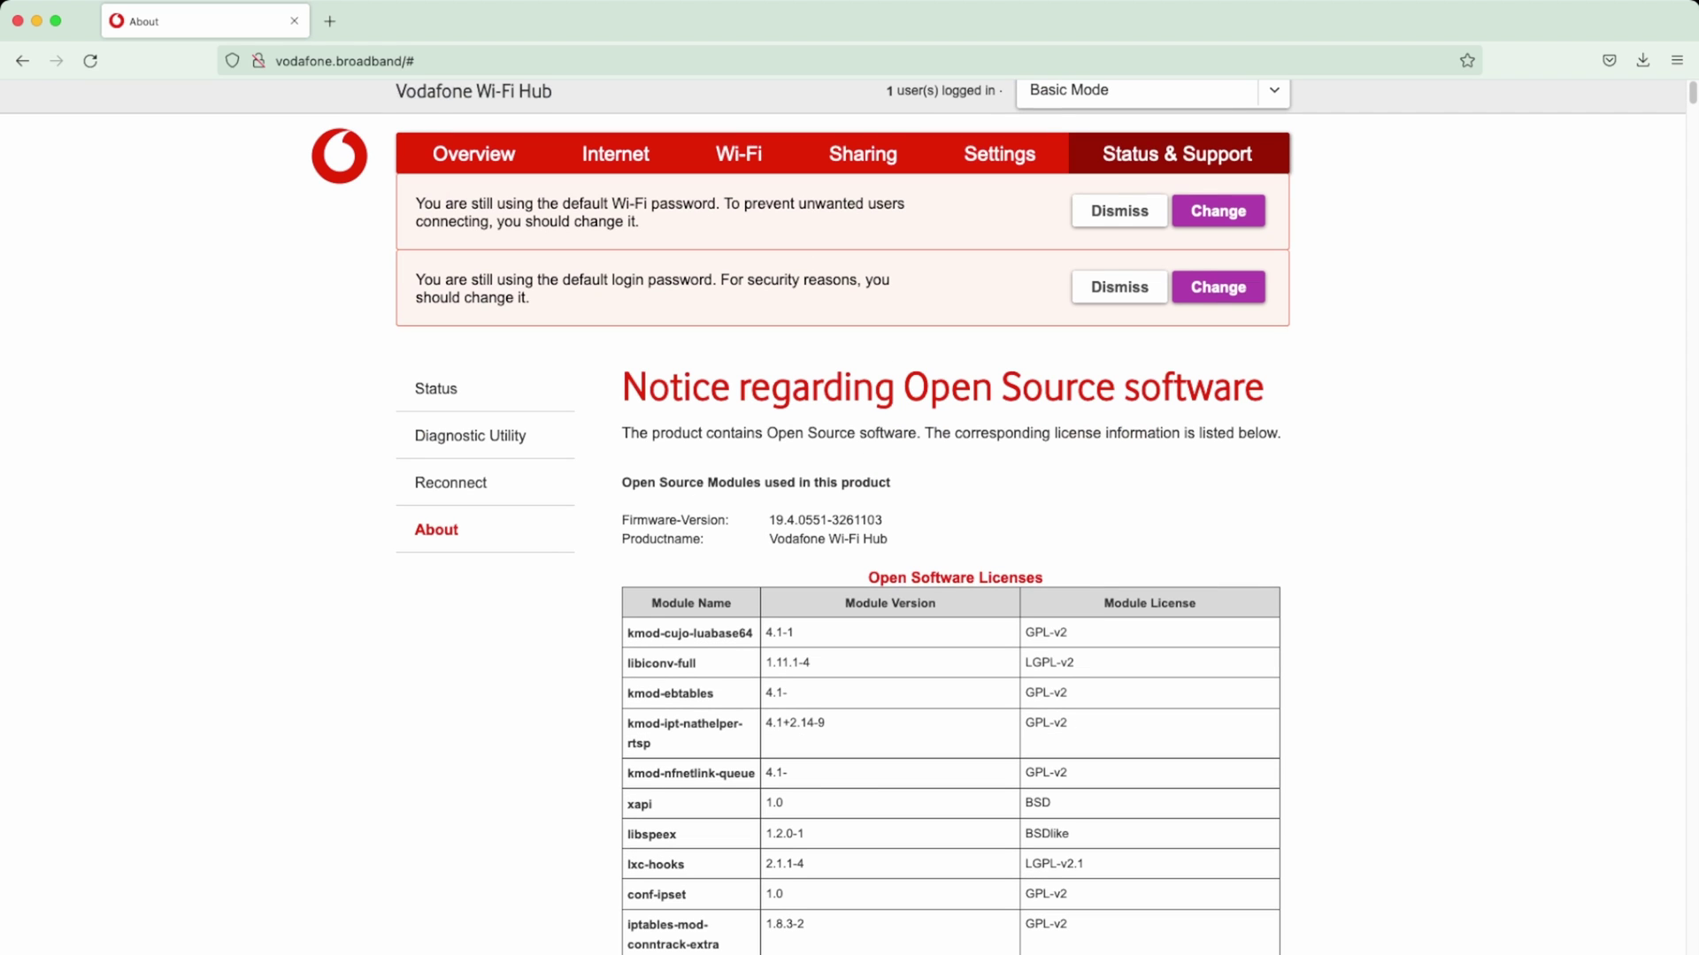
scroll(842, 513, "up", 1)
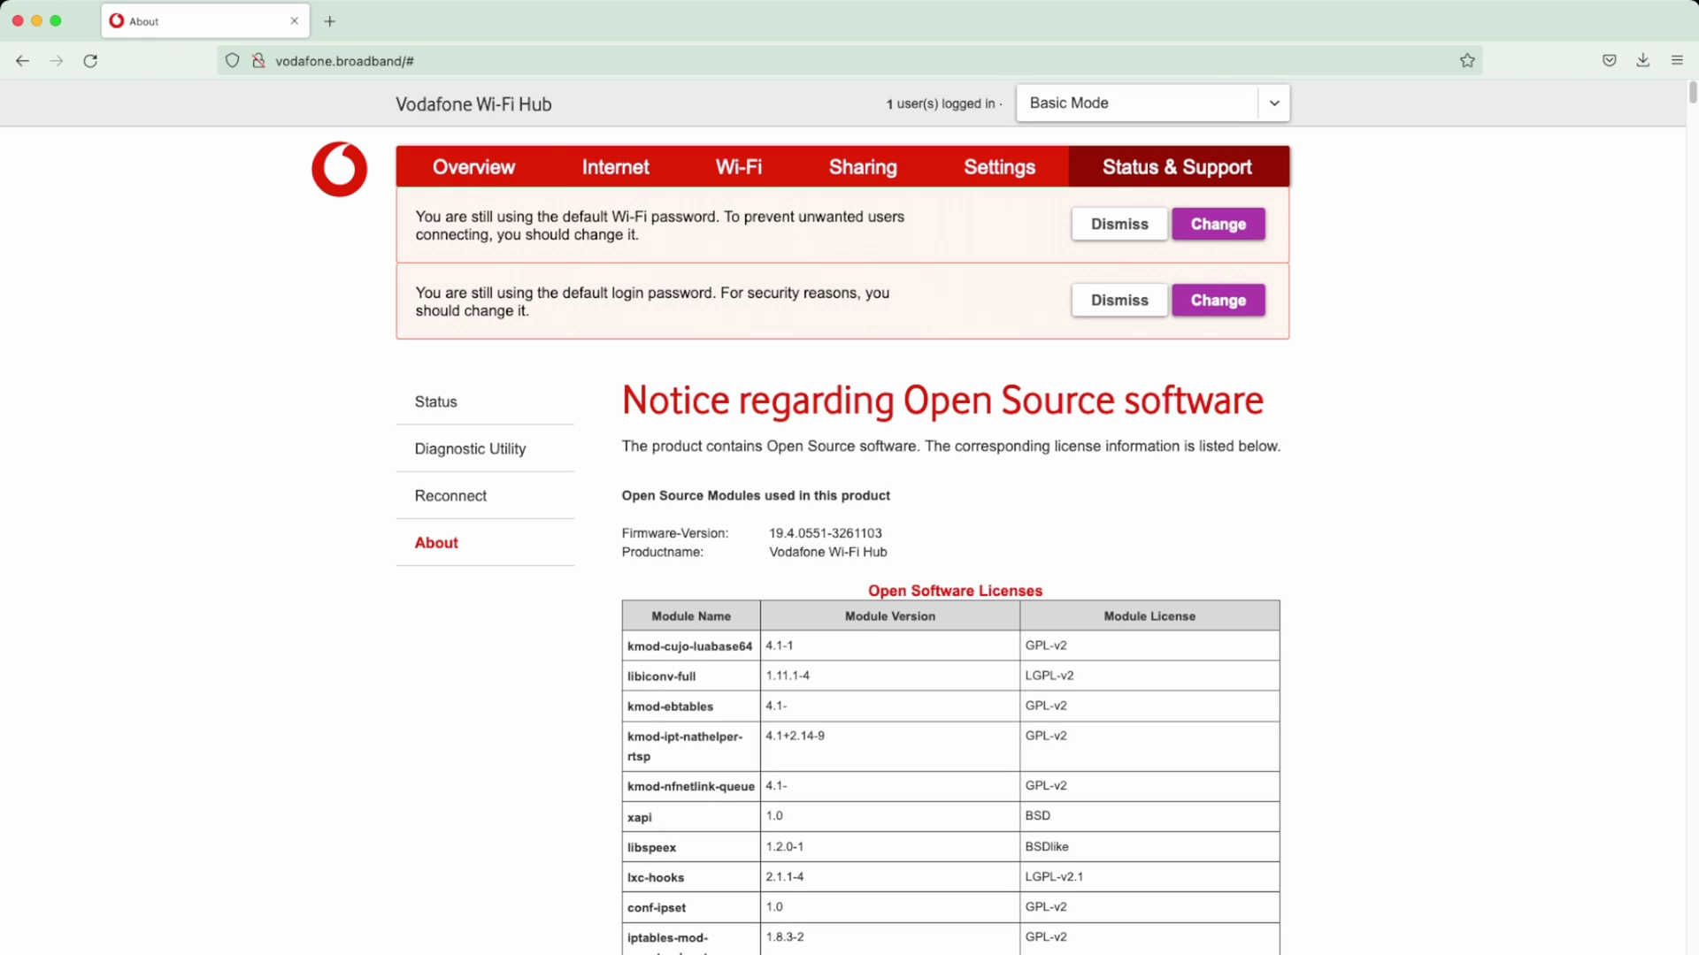
Switch the hub from Basic Mode to Expert Mode on the Overview page and open the Internet firewall settings.
left_click(473, 166)
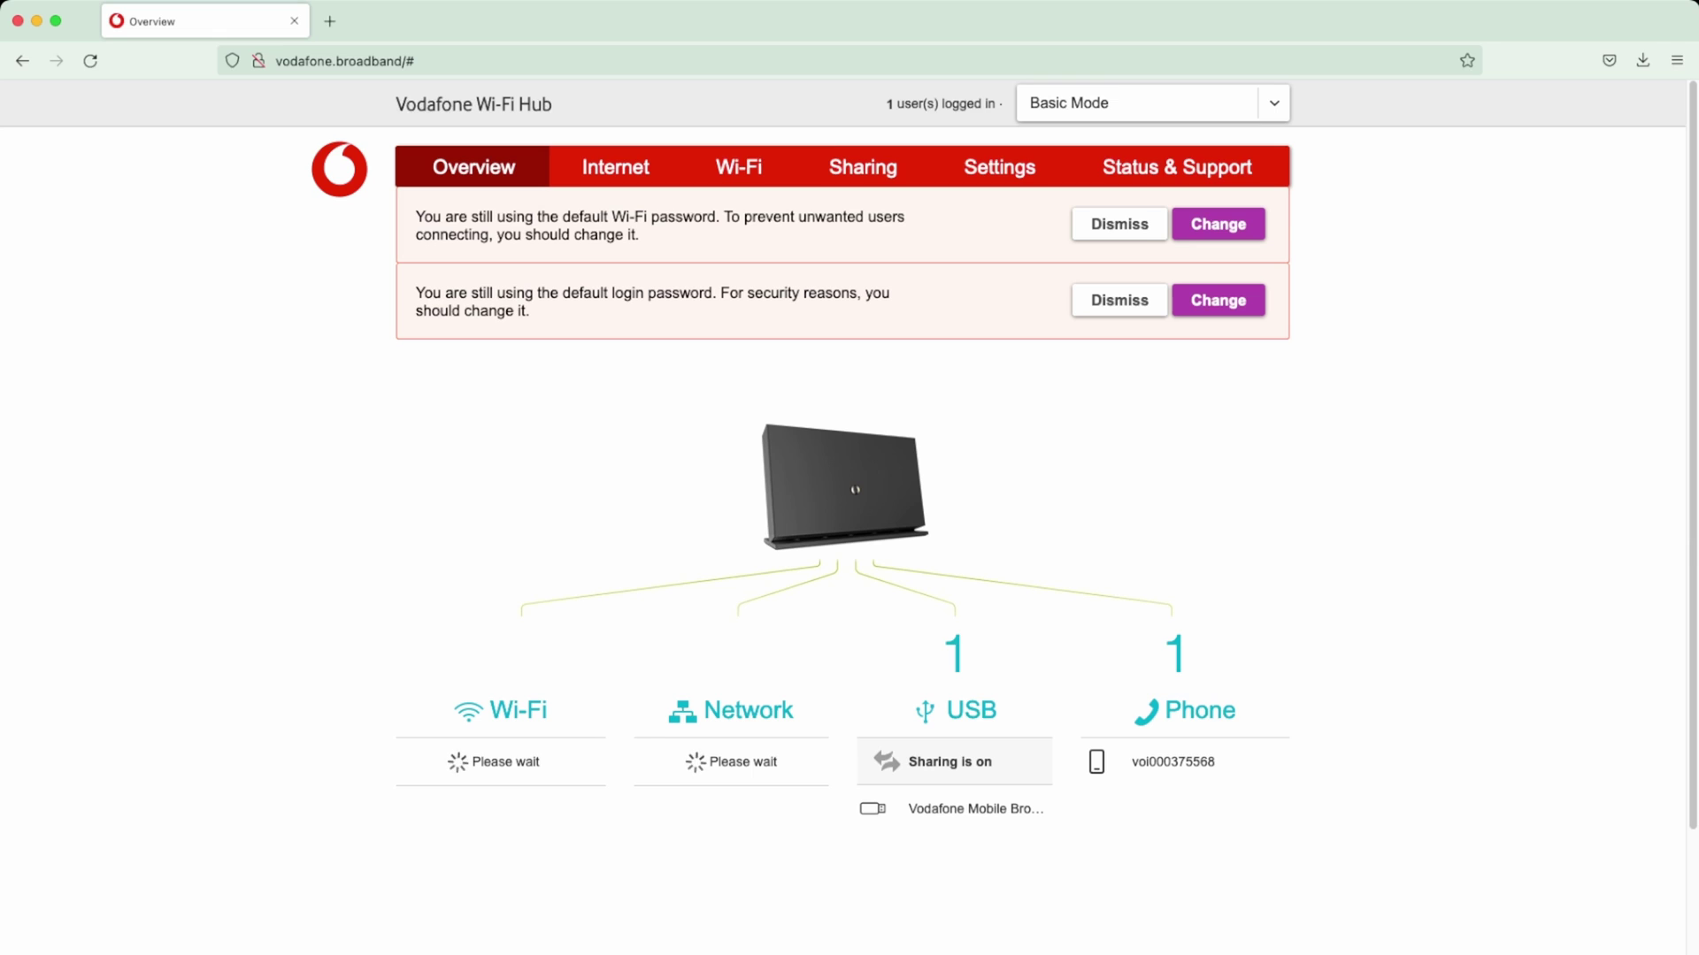
left_click(1151, 103)
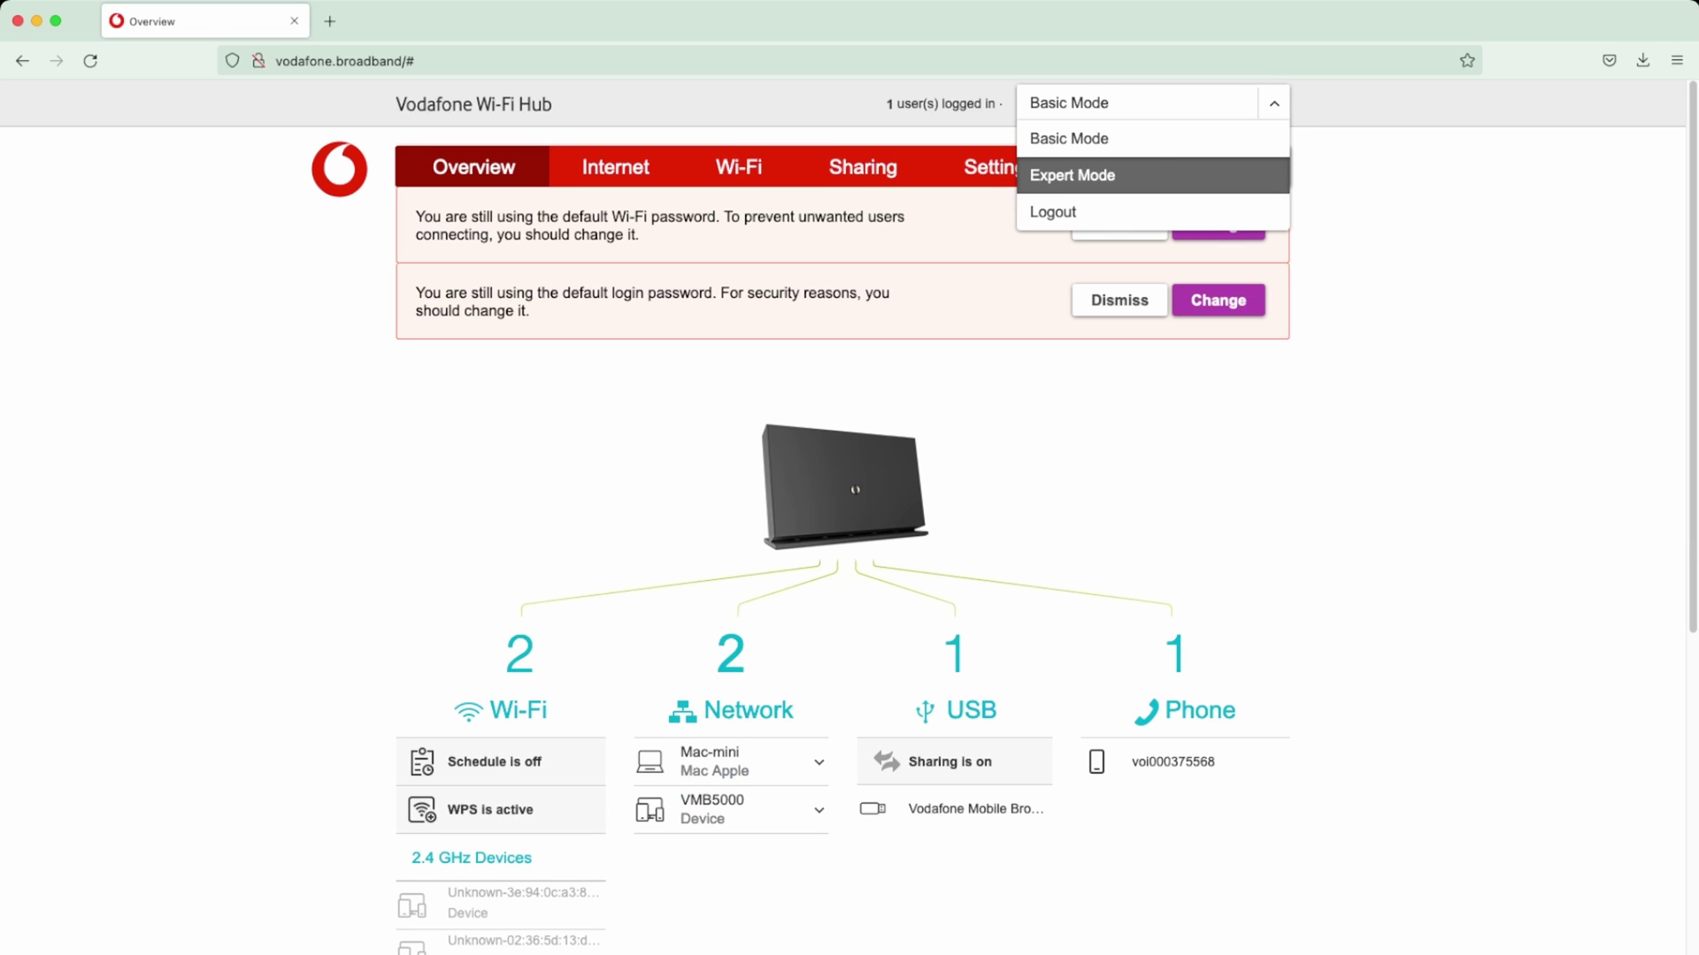
left_click(1048, 175)
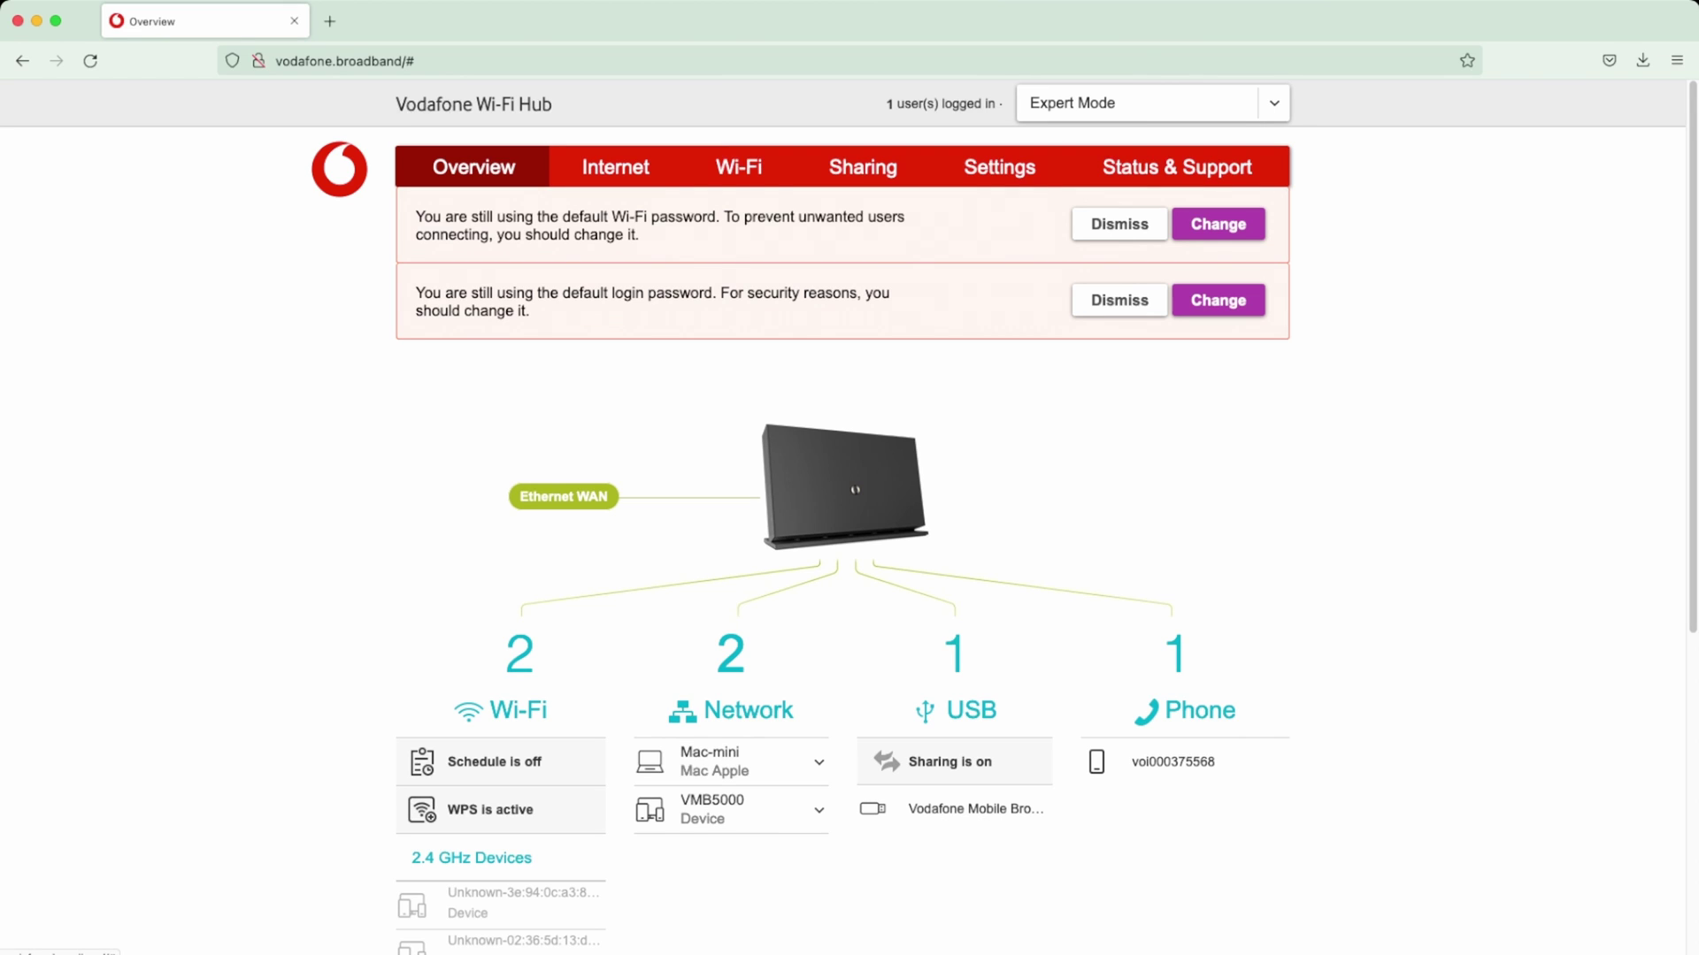
left_click(615, 167)
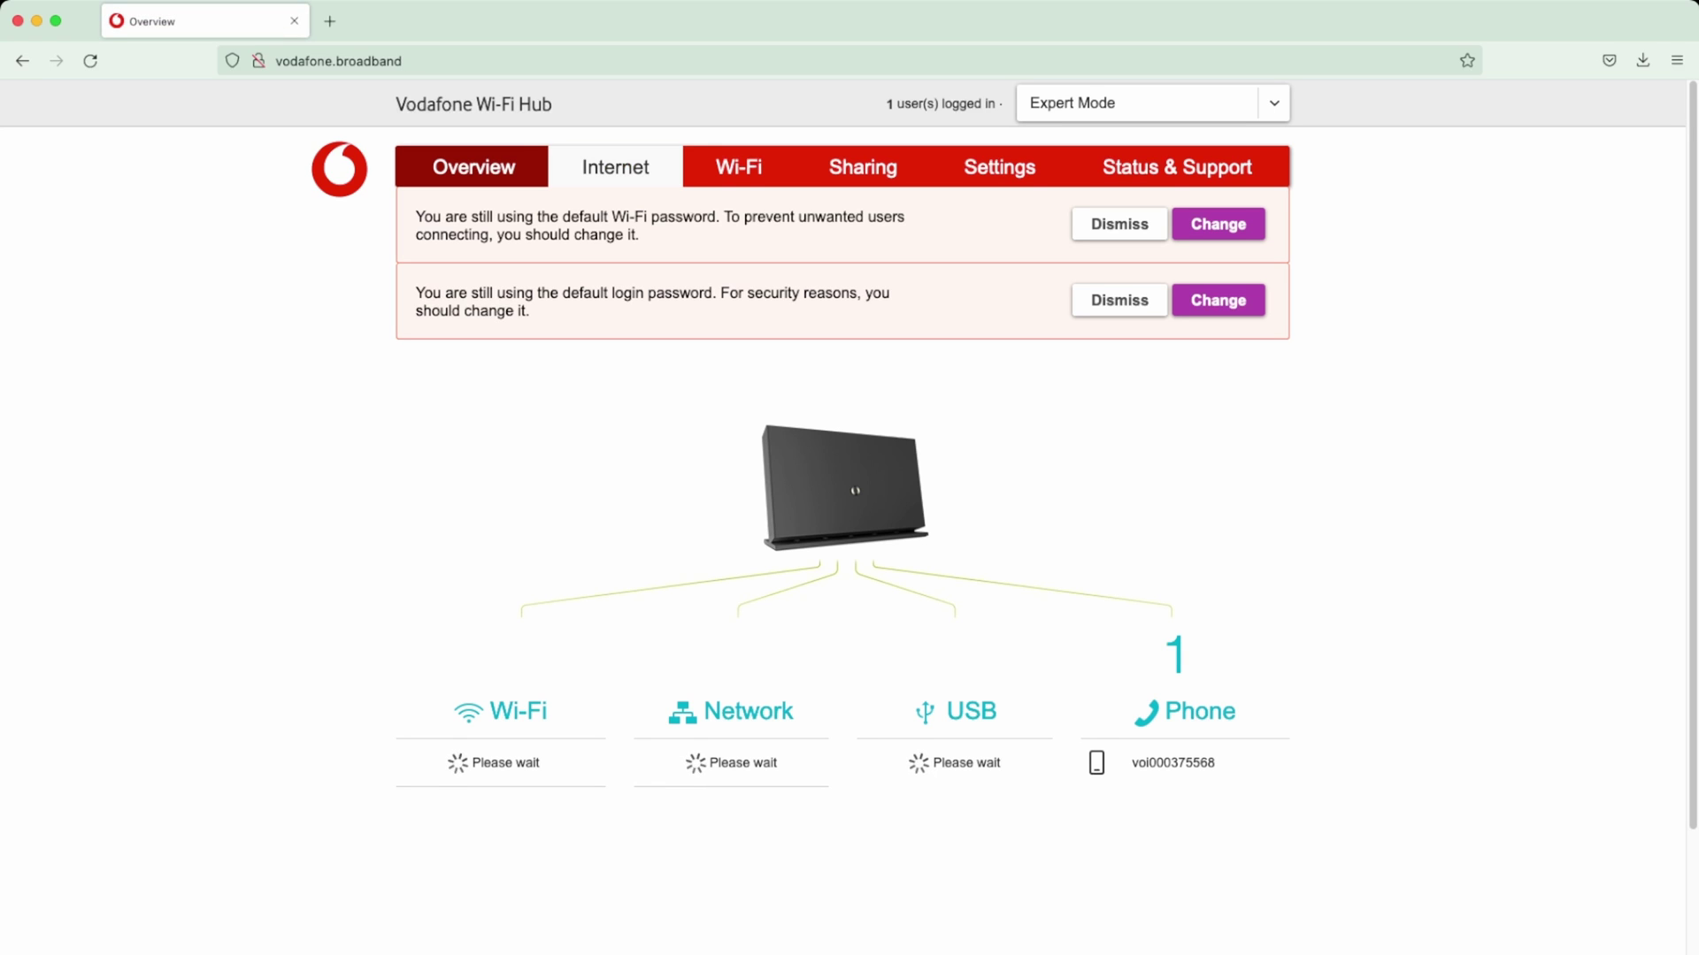
left_click(615, 167)
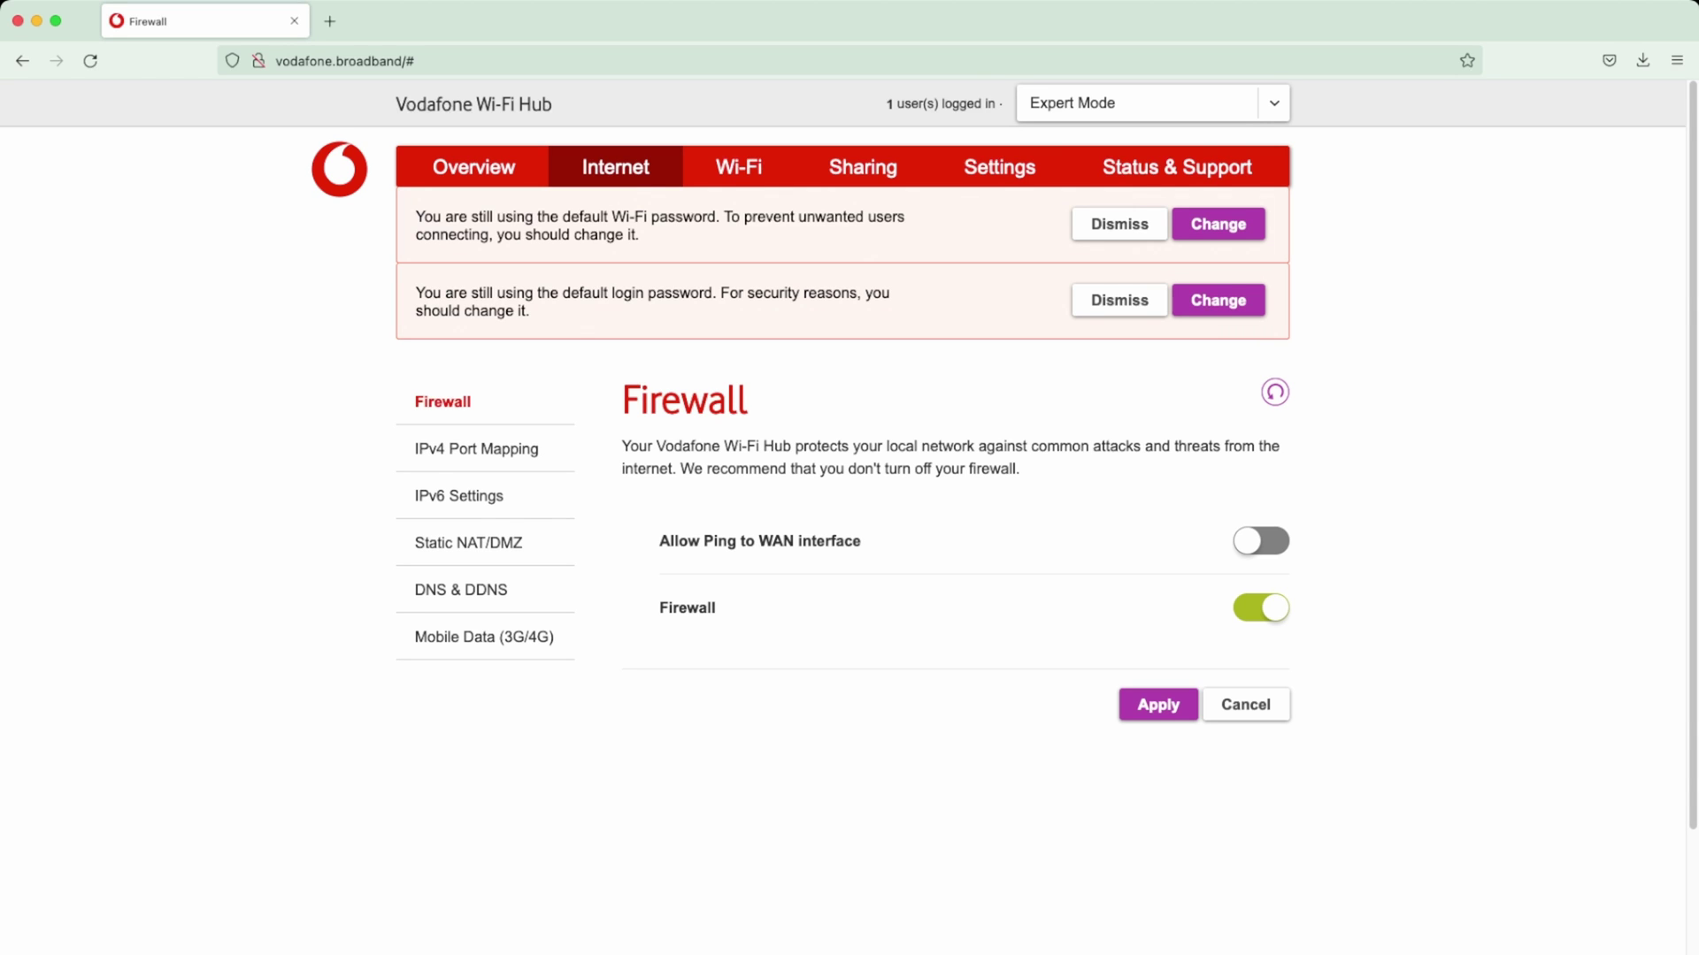
Check the protocol options of a new static IPv4 port mapping and cancel it without saving.
left_click(476, 448)
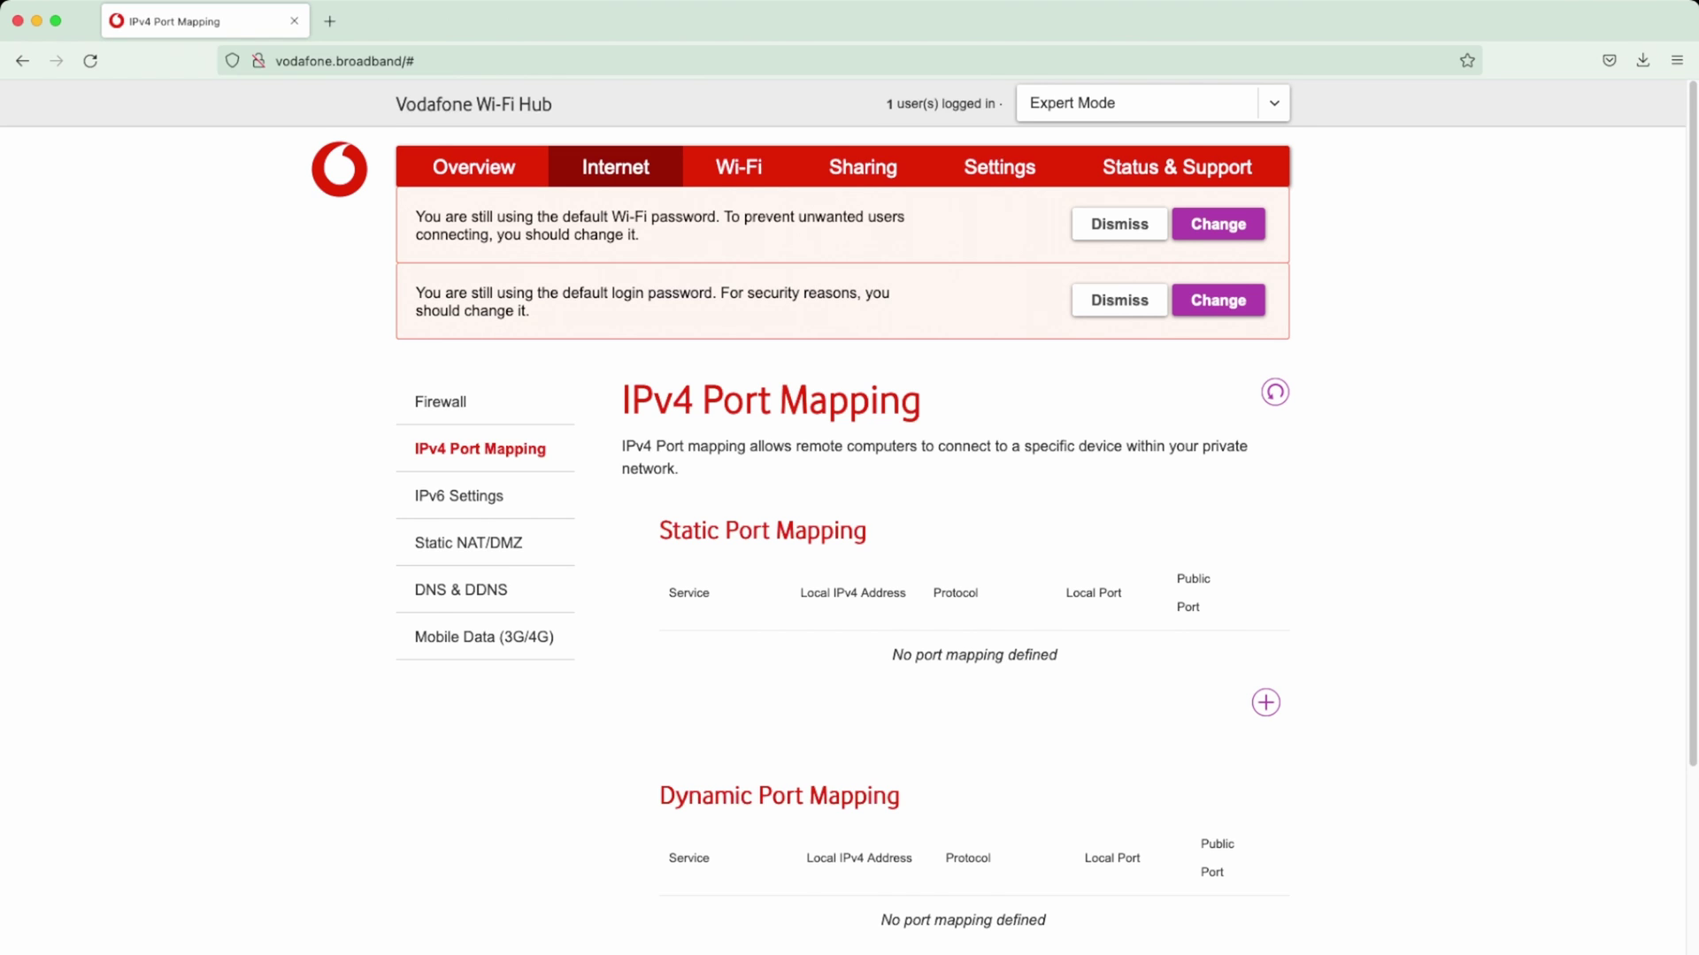
scroll(850, 504, "down", 1)
left_click(1265, 684)
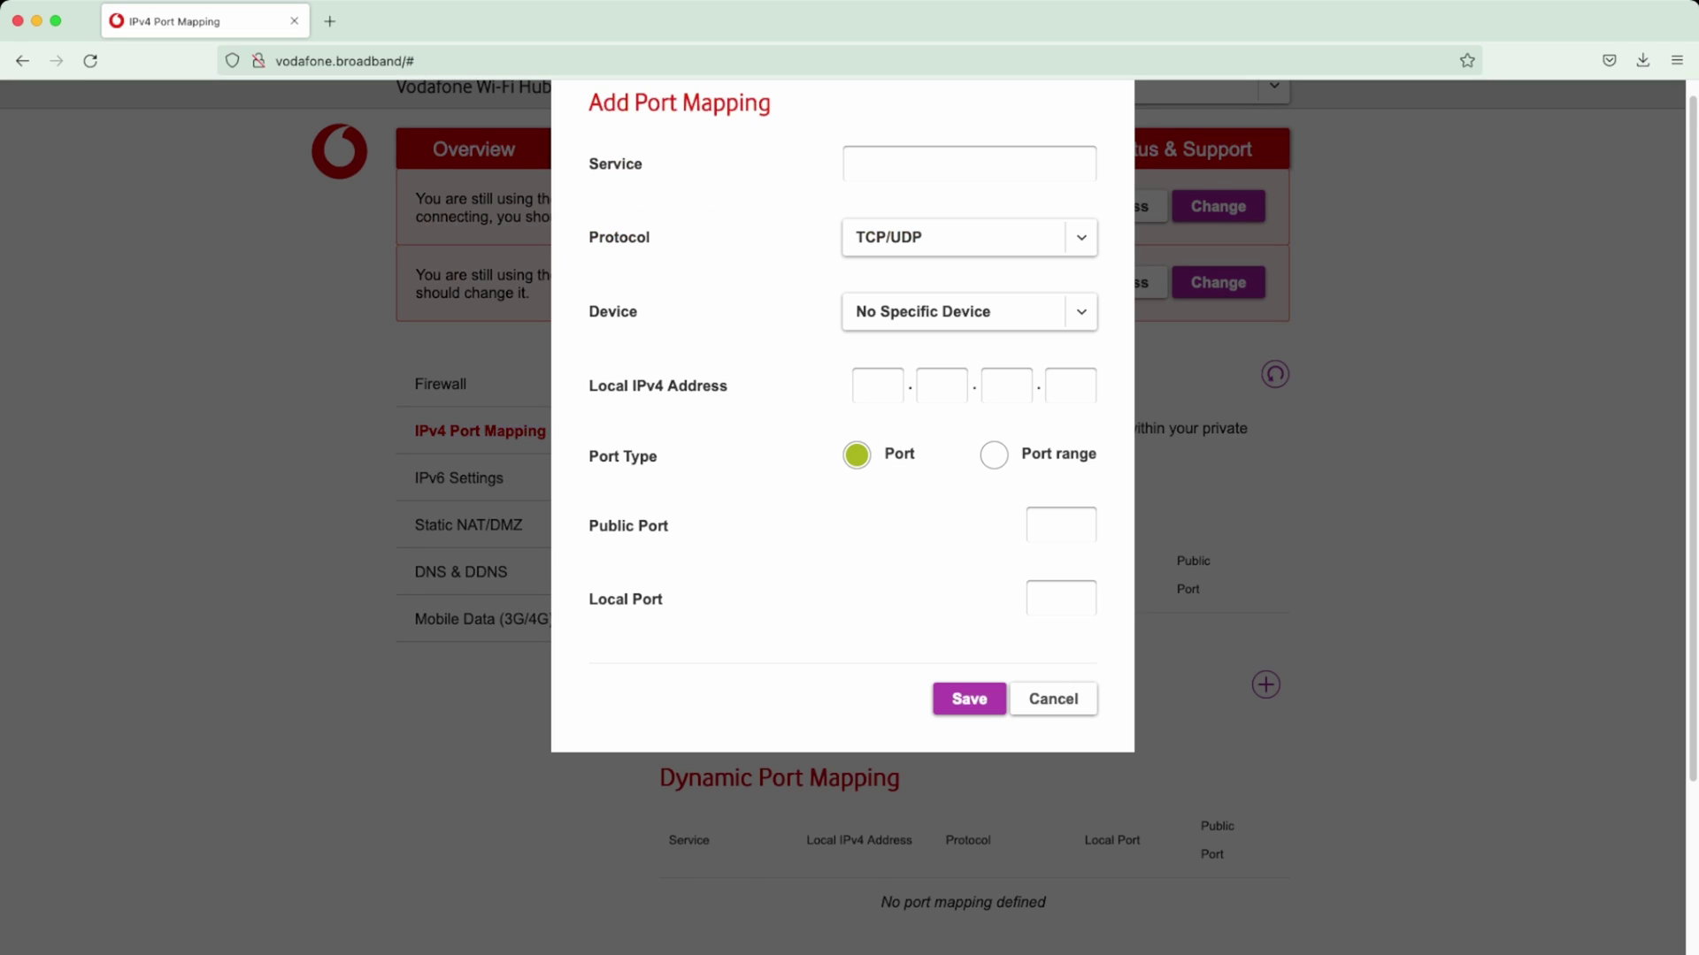
left_click(969, 237)
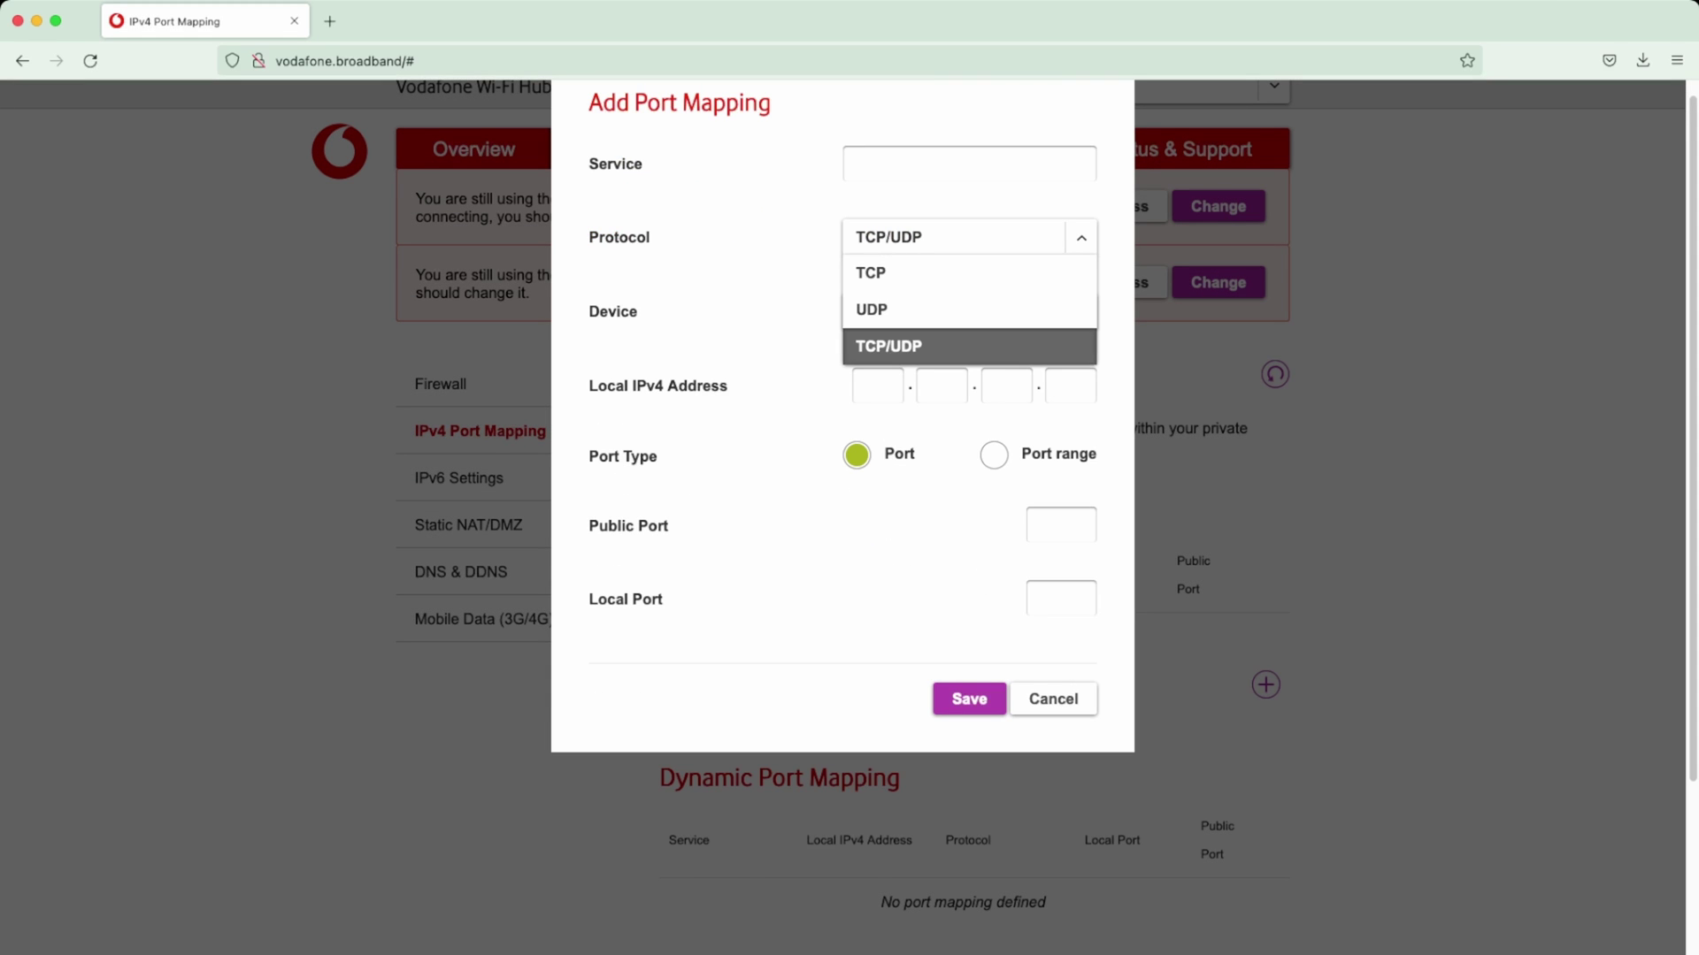
key("Escape")
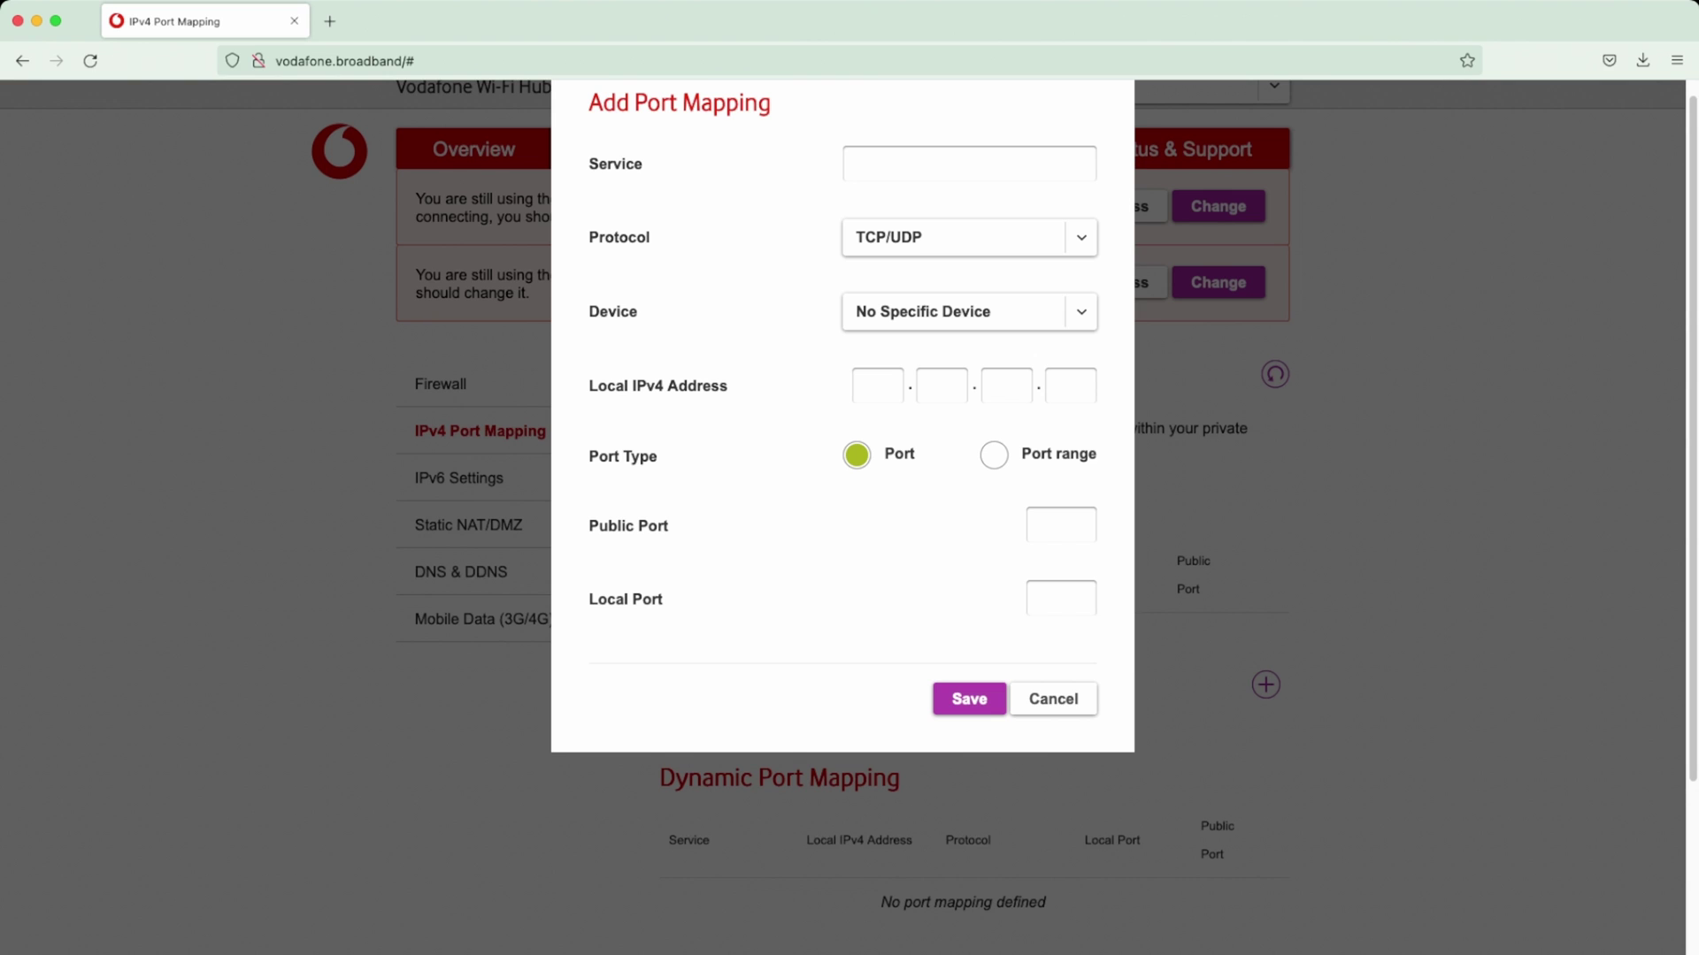
left_click(1053, 699)
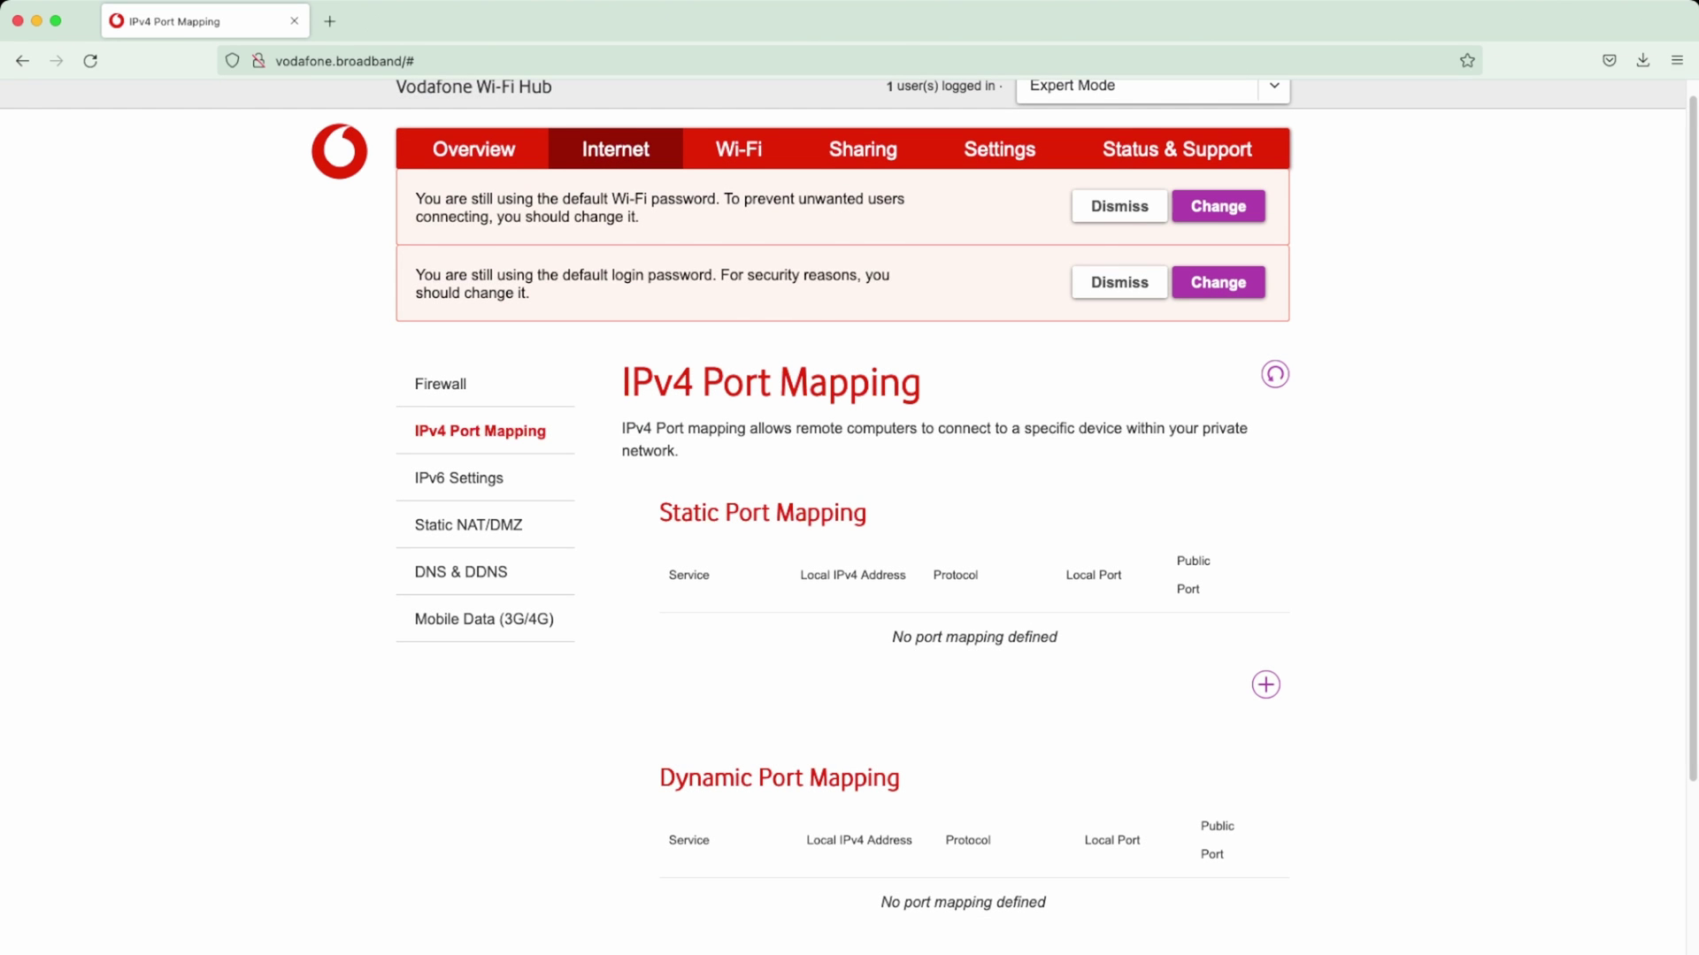
View the Internet section's IPv6 Settings, Static NAT/DMZ and DNS & DDNS pages.
left_click(461, 477)
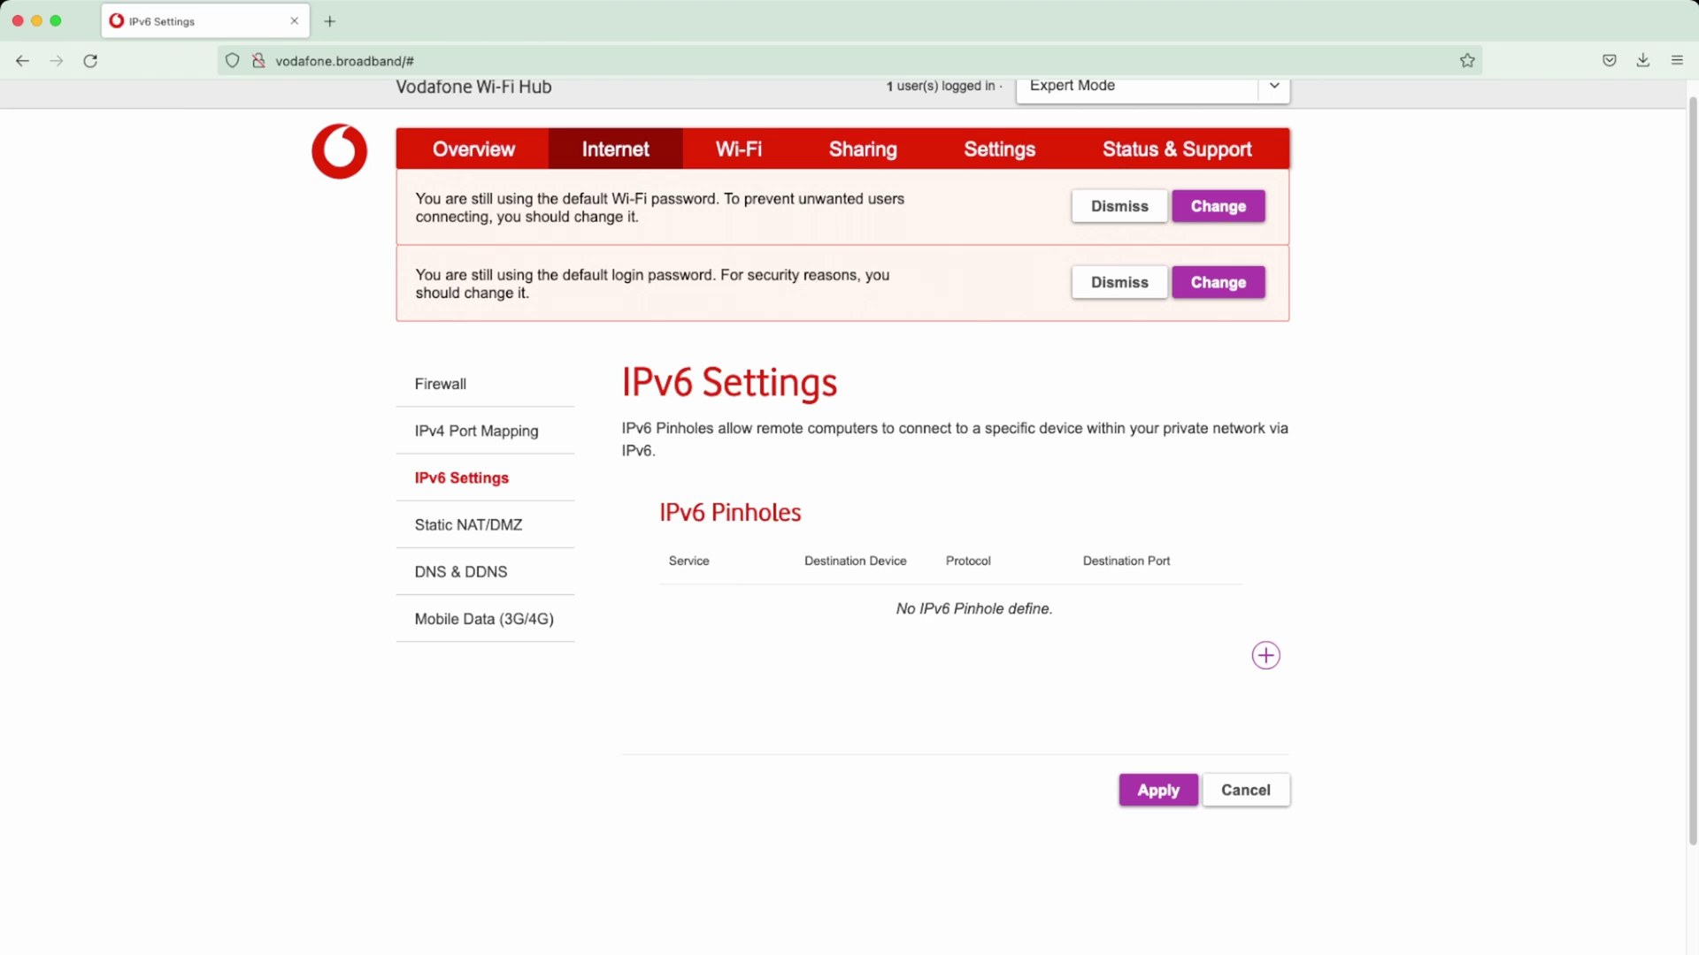
left_click(468, 524)
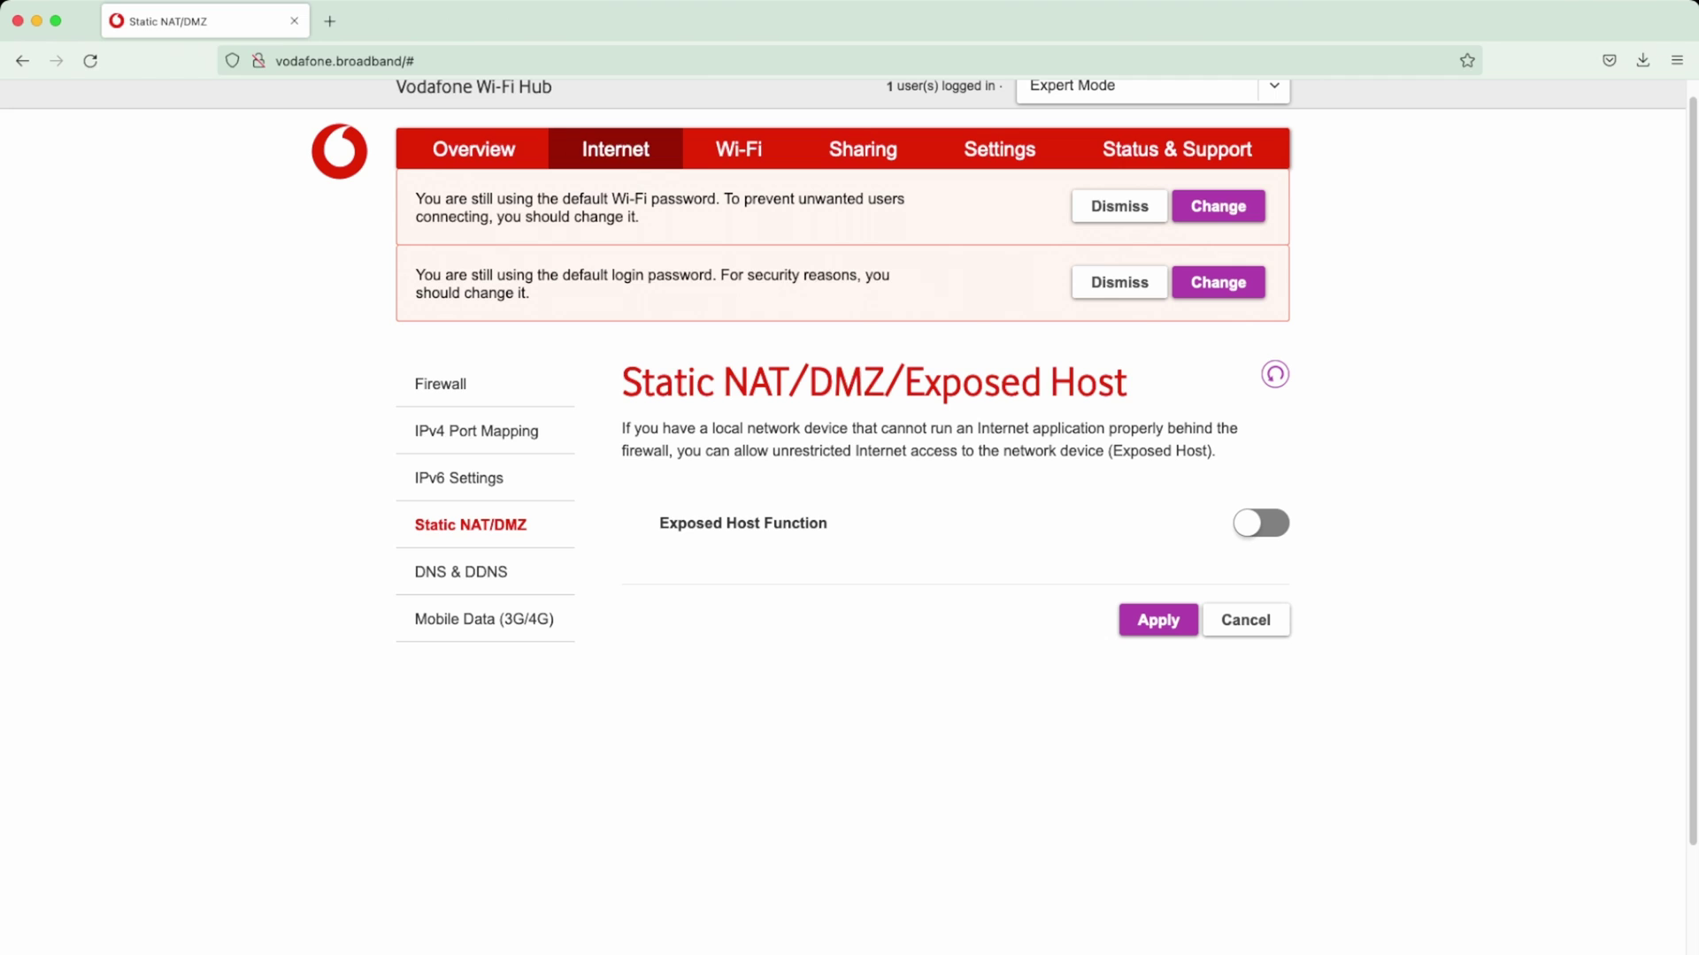
left_click(460, 571)
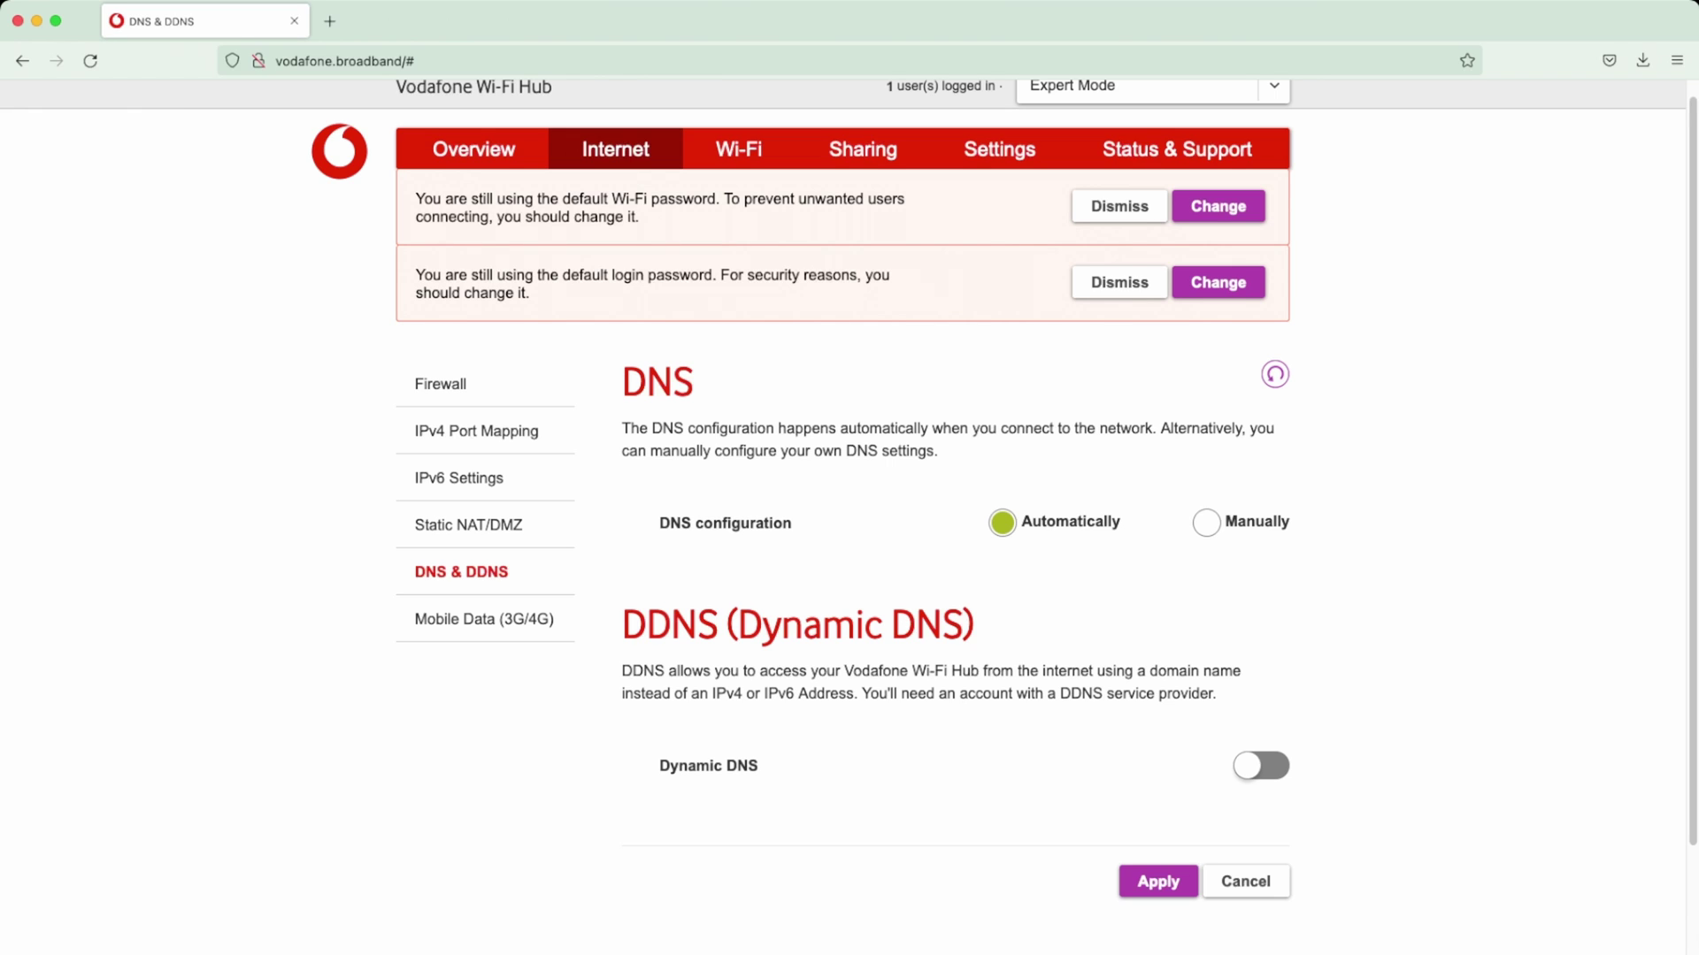
Try manual DNS configuration with the addresses 1.1.1.1 and 8.8.8.8, and return it to automatic.
left_click(1206, 522)
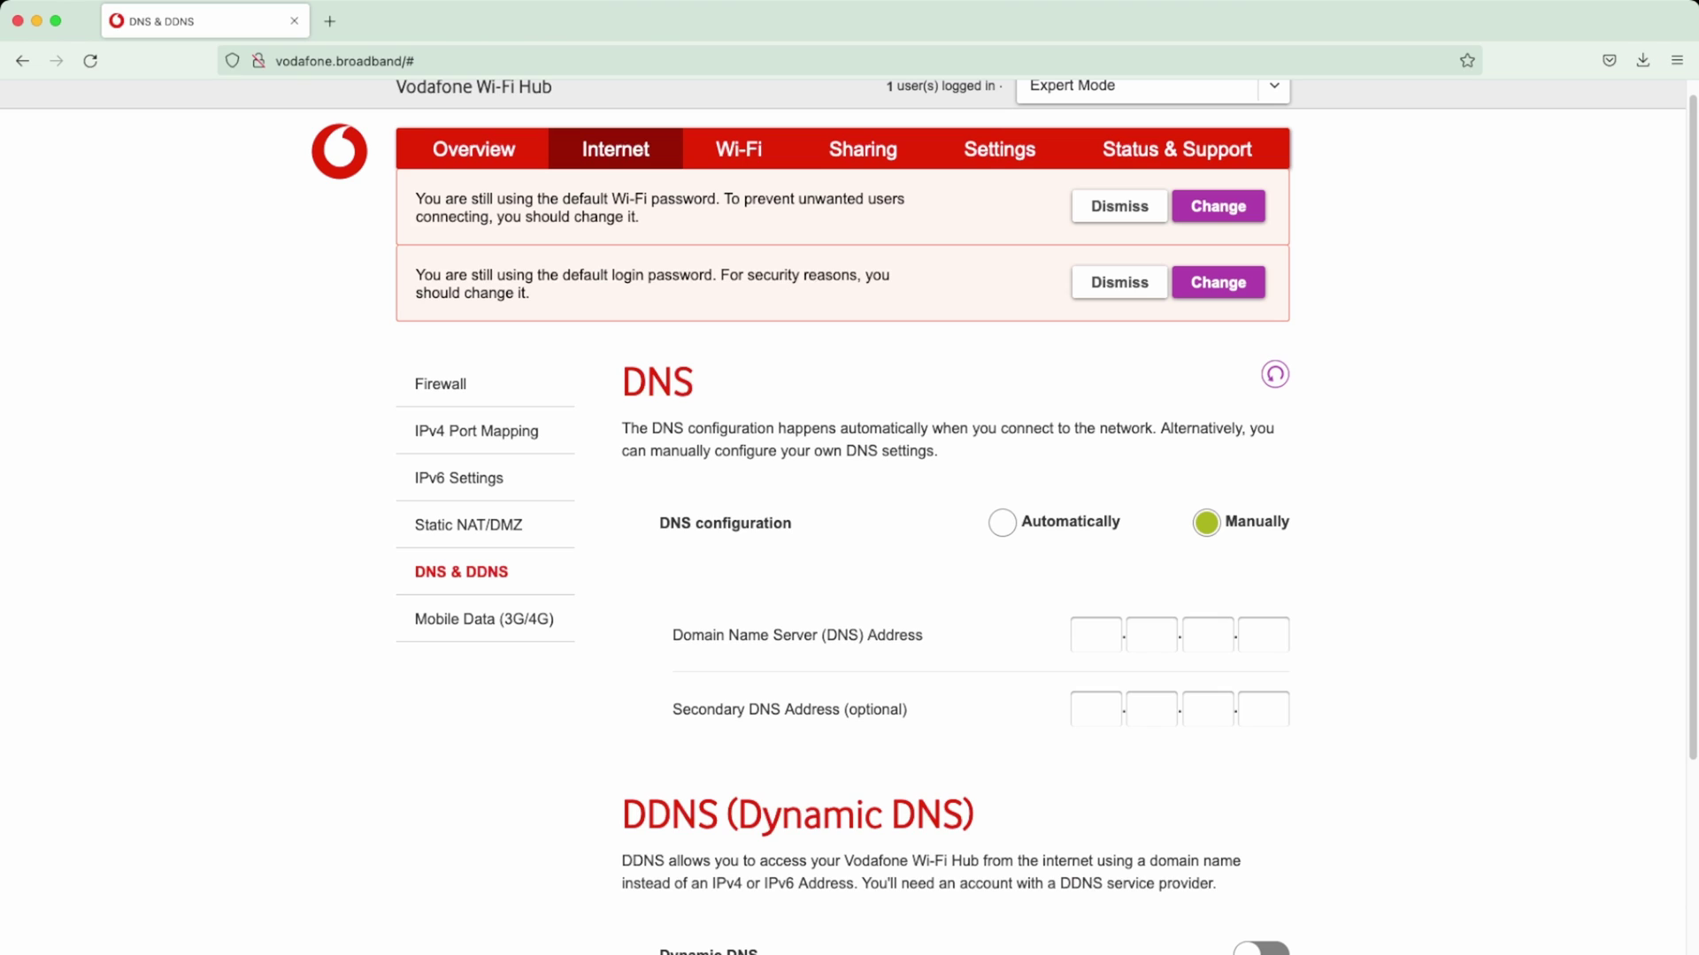
left_click(1095, 634)
type("1.1")
type("1.")
type("1")
type("8.8.8.8")
left_click(1002, 522)
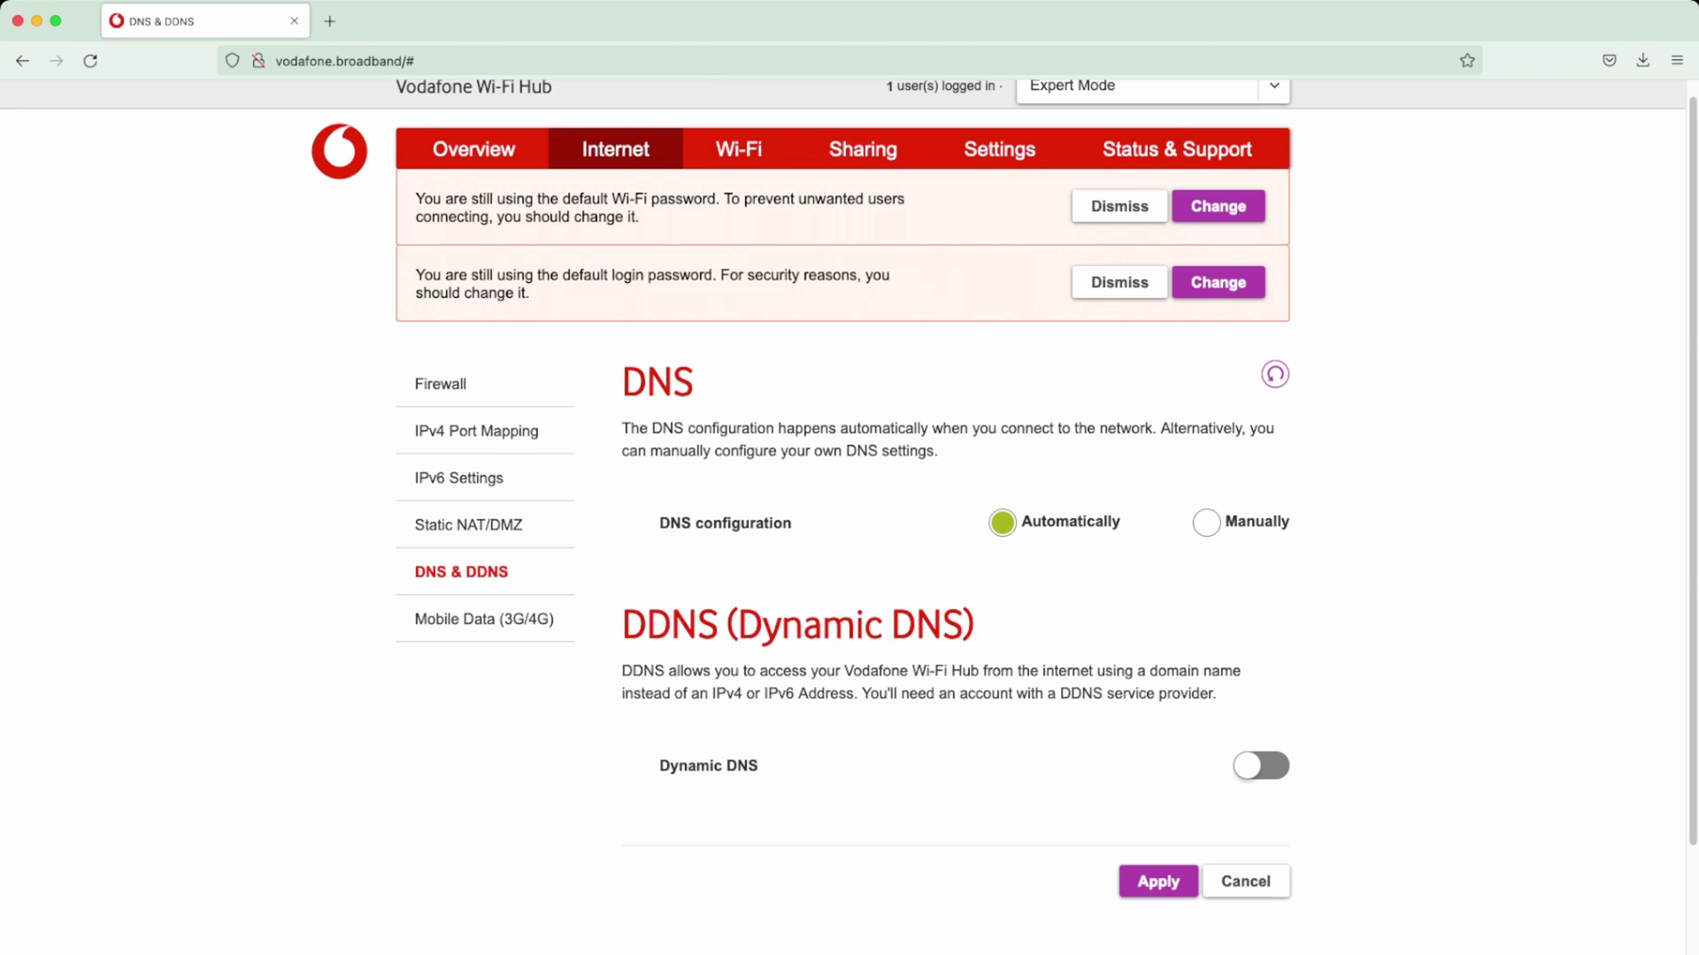
Enable Dynamic DNS to check its provider options, keep dyn.com selected and disable Dynamic DNS again.
left_click(1260, 765)
left_click(1180, 835)
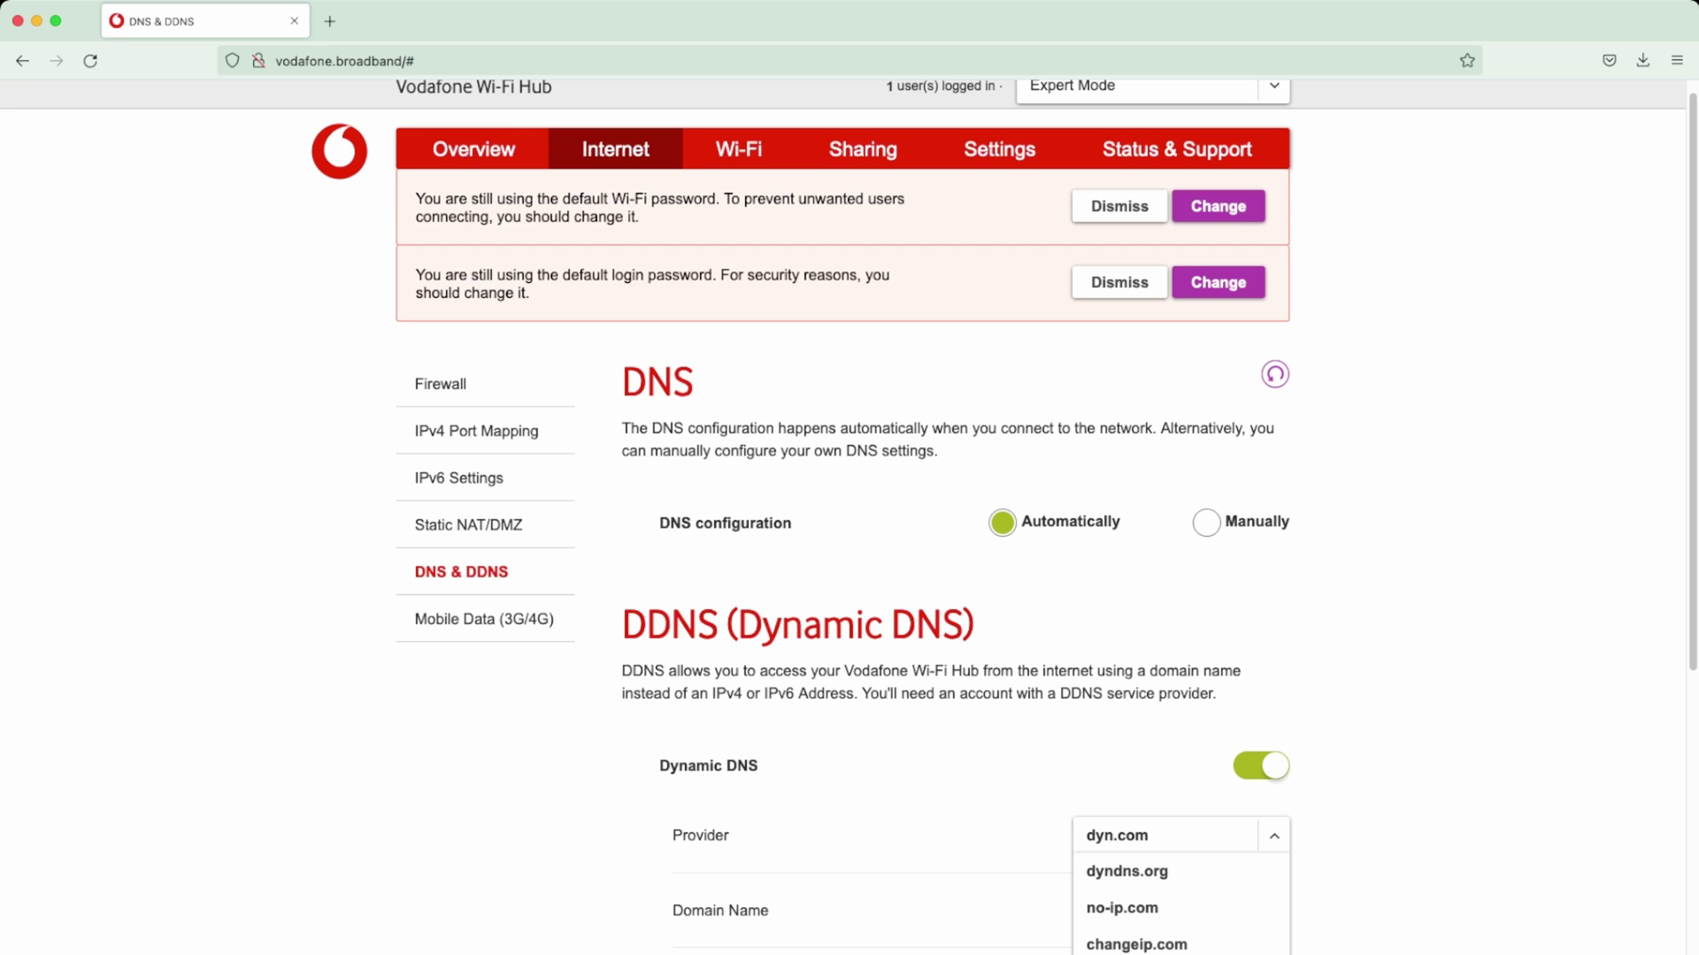
scroll(1150, 872, "down", 3)
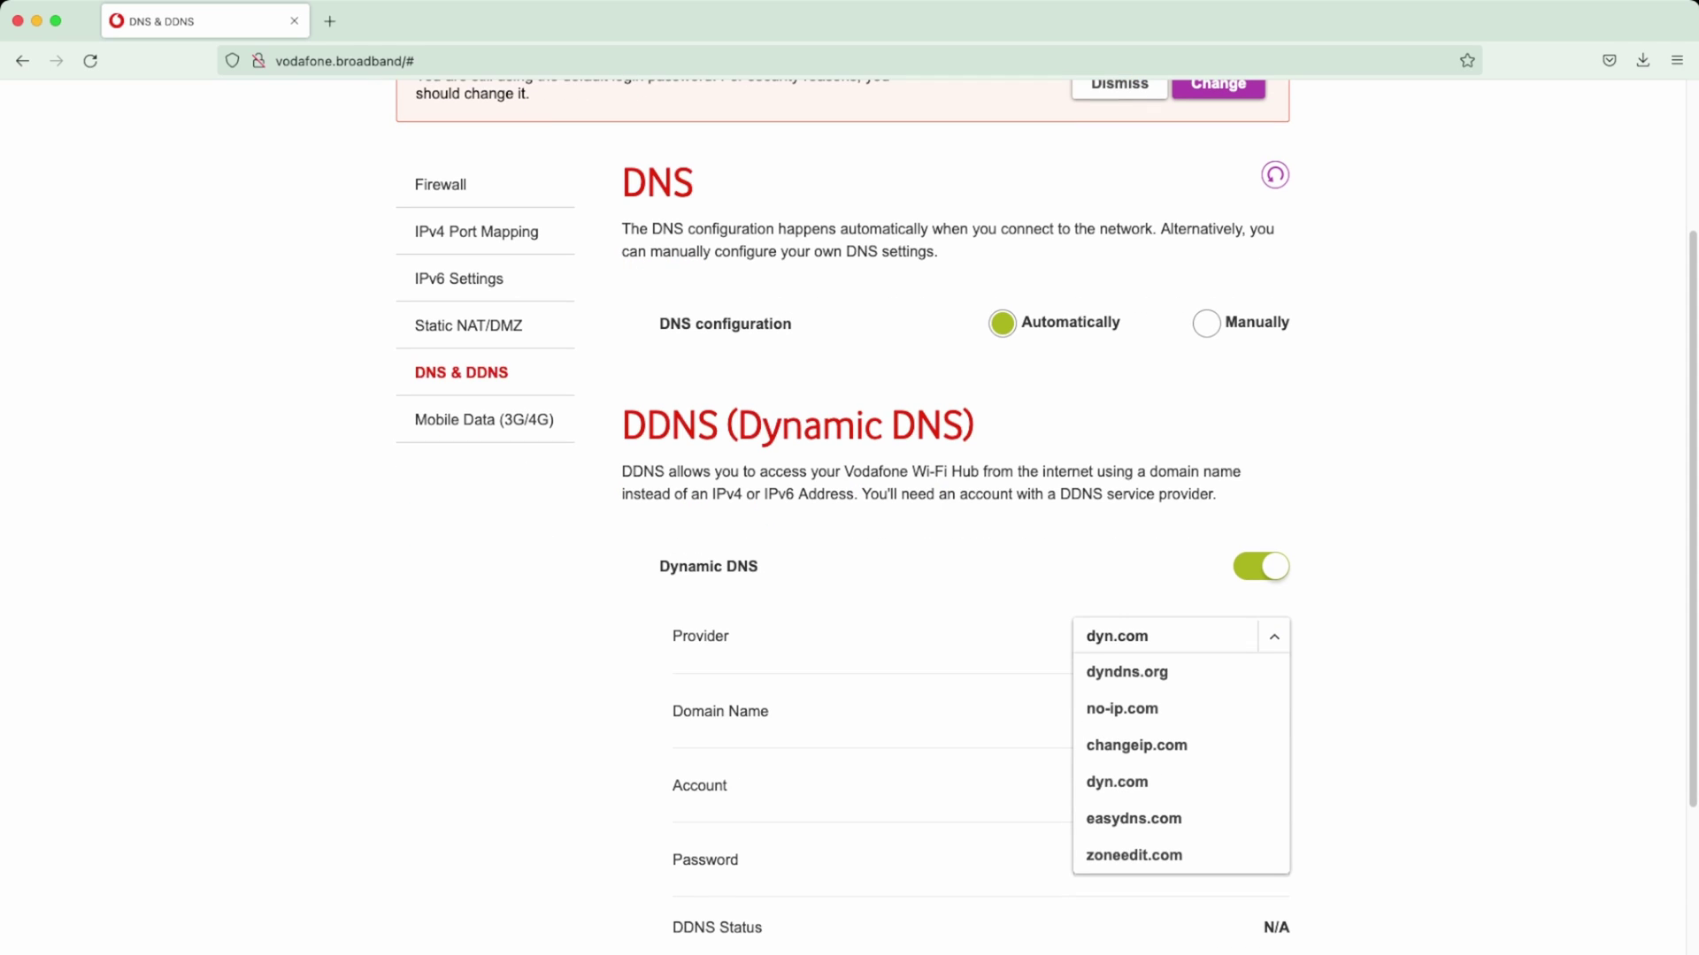
left_click(1116, 782)
left_click(1261, 566)
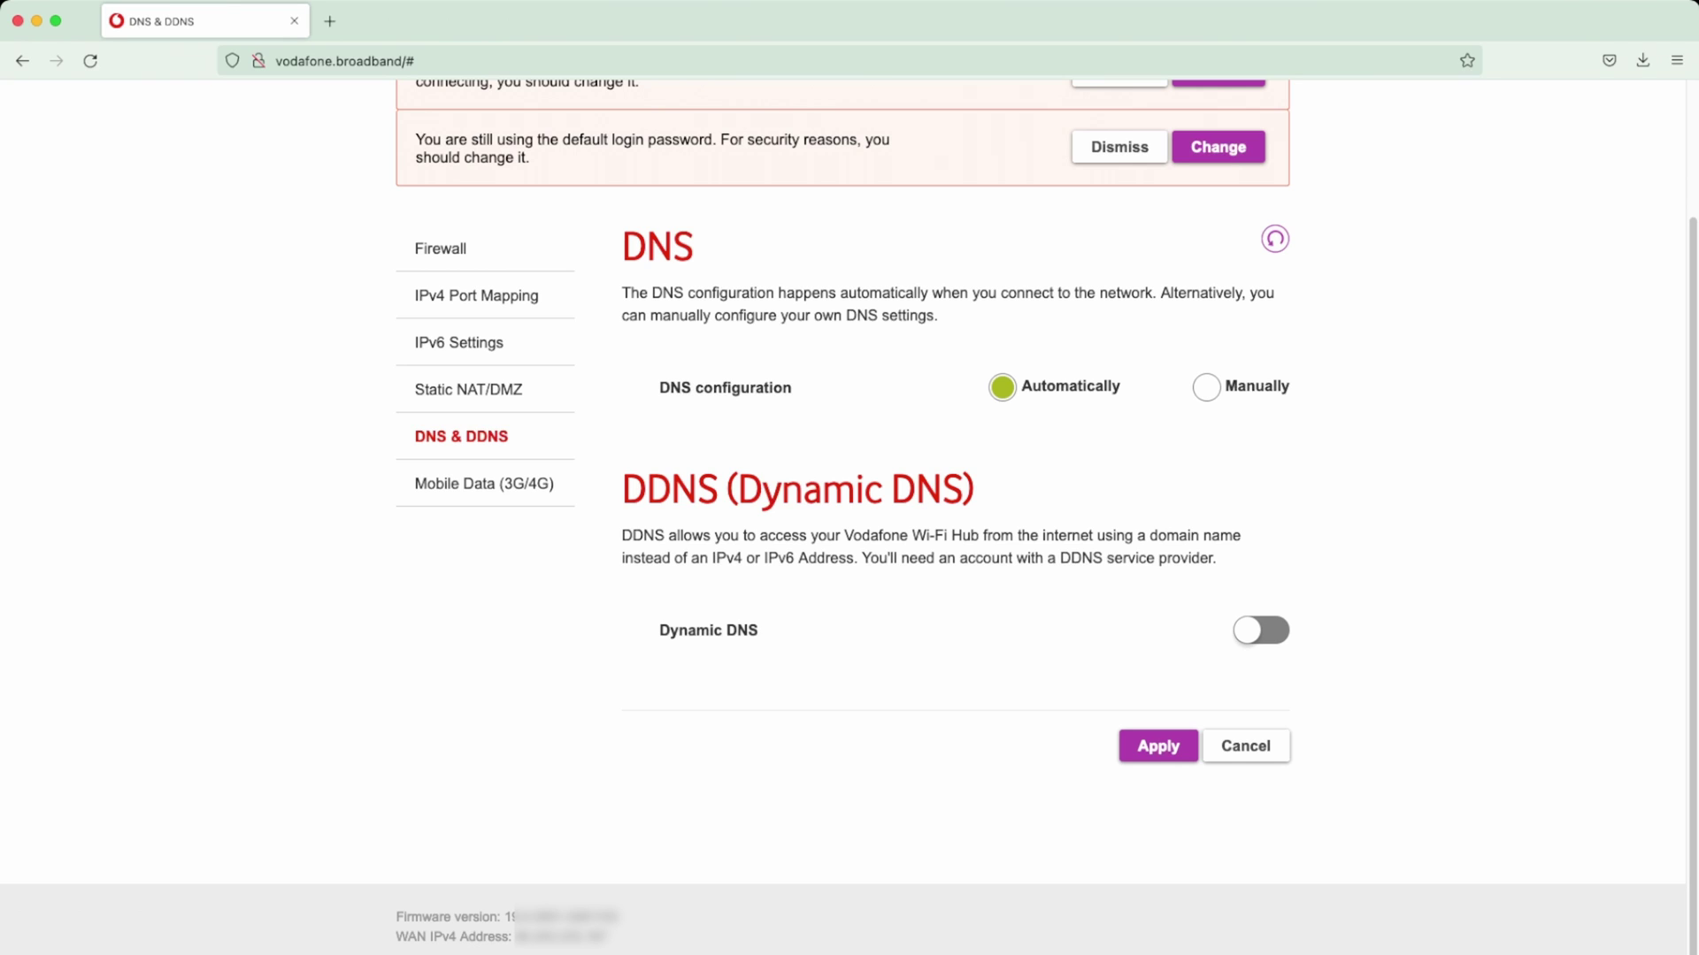
Review the Mobile Data (3G/4G) page, including its APN, authentication, network type and PIN sections.
left_click(485, 484)
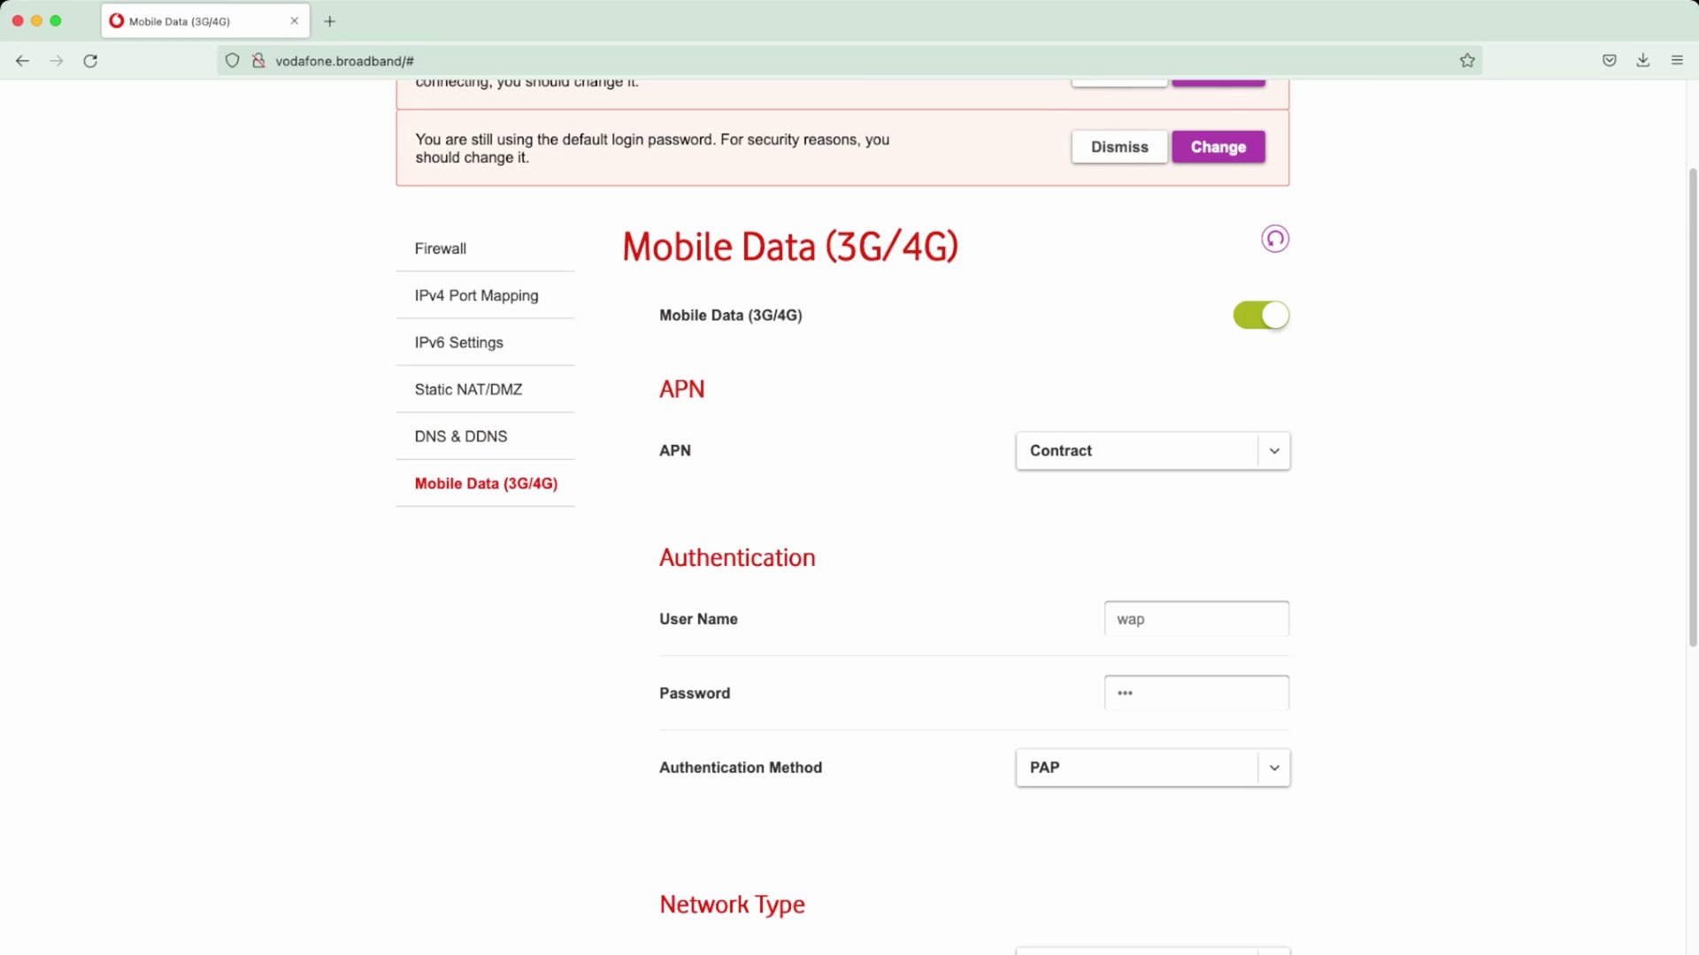
scroll(849, 514, "down", 10)
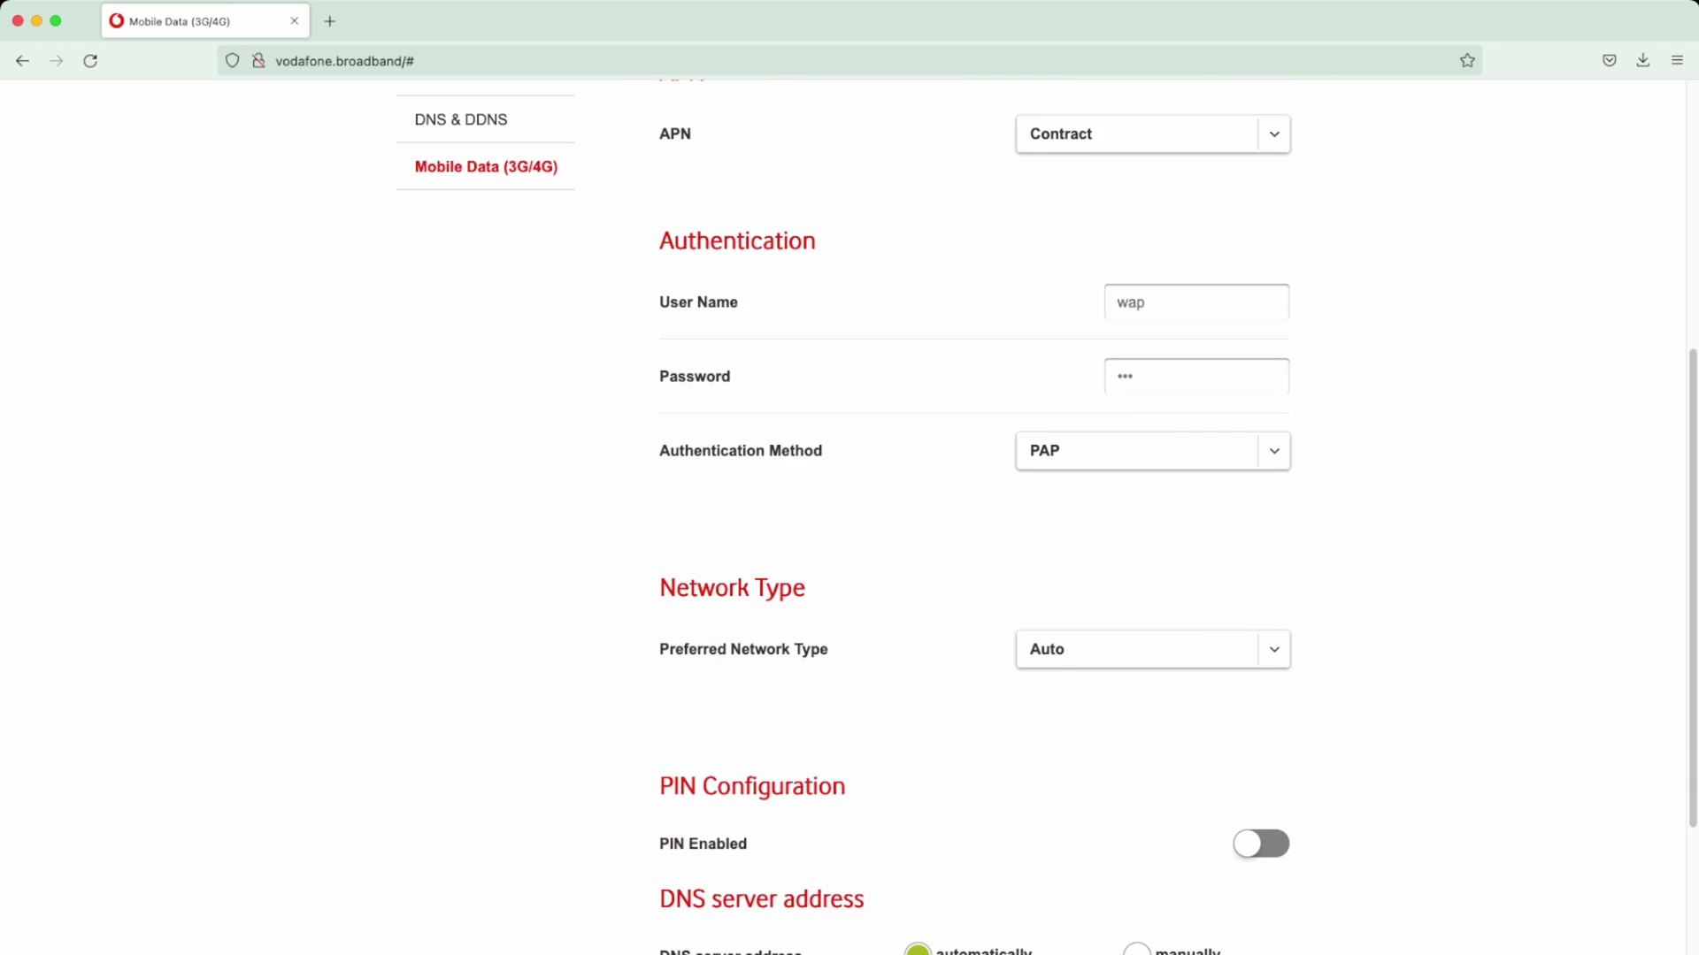
scroll(850, 513, "up", 8)
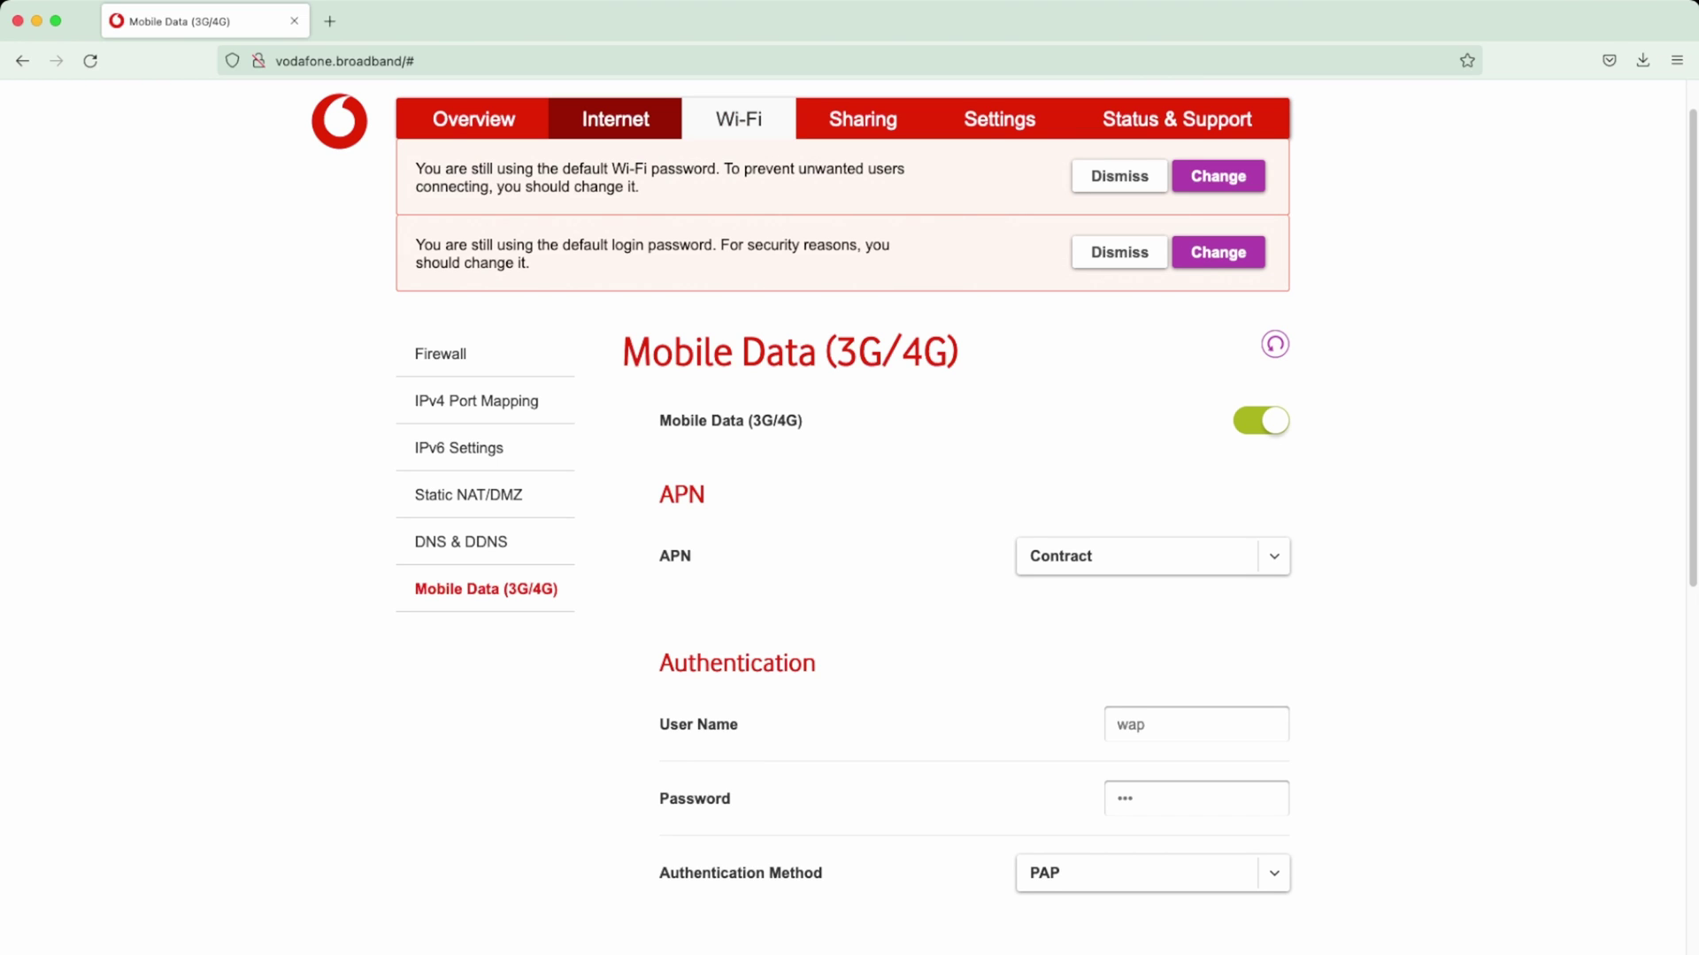
Review the General Wi-Fi Settings page in Expert Mode.
left_click(739, 119)
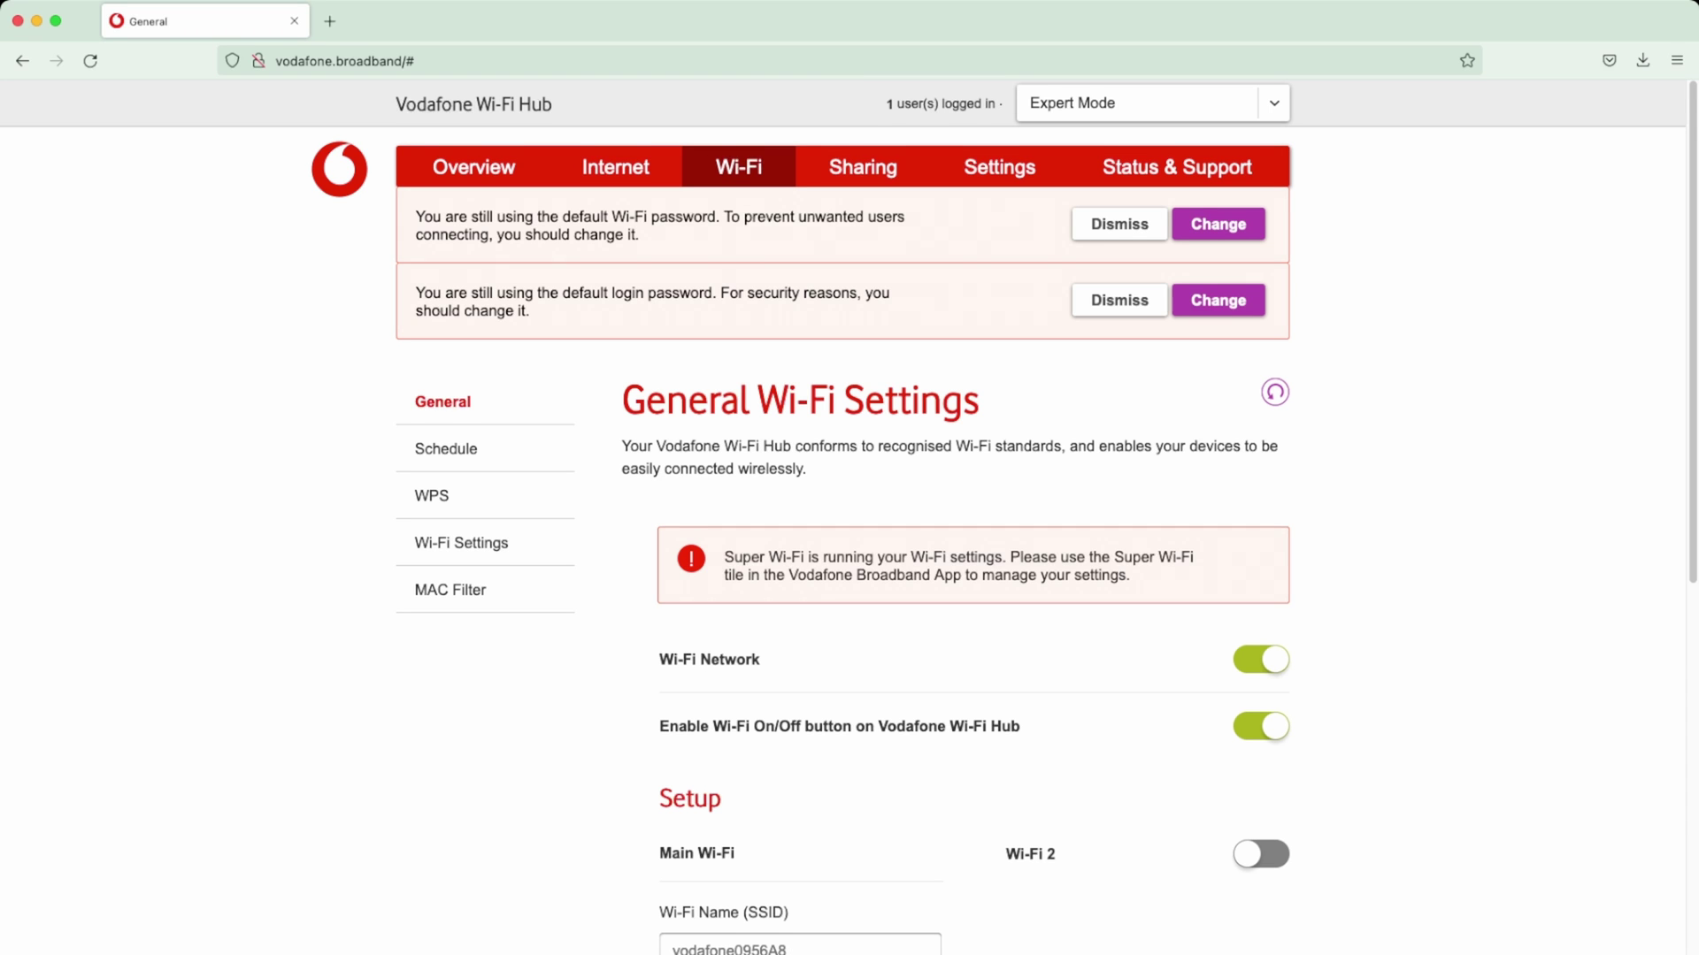
scroll(849, 518, "down", 1)
scroll(850, 518, "down", 2)
scroll(849, 518, "up", 3)
Check the 2.4 GHz Wi-Fi mode and bandwidth options and the 5 GHz bandwidth options on the Wi-Fi Settings page.
left_click(461, 542)
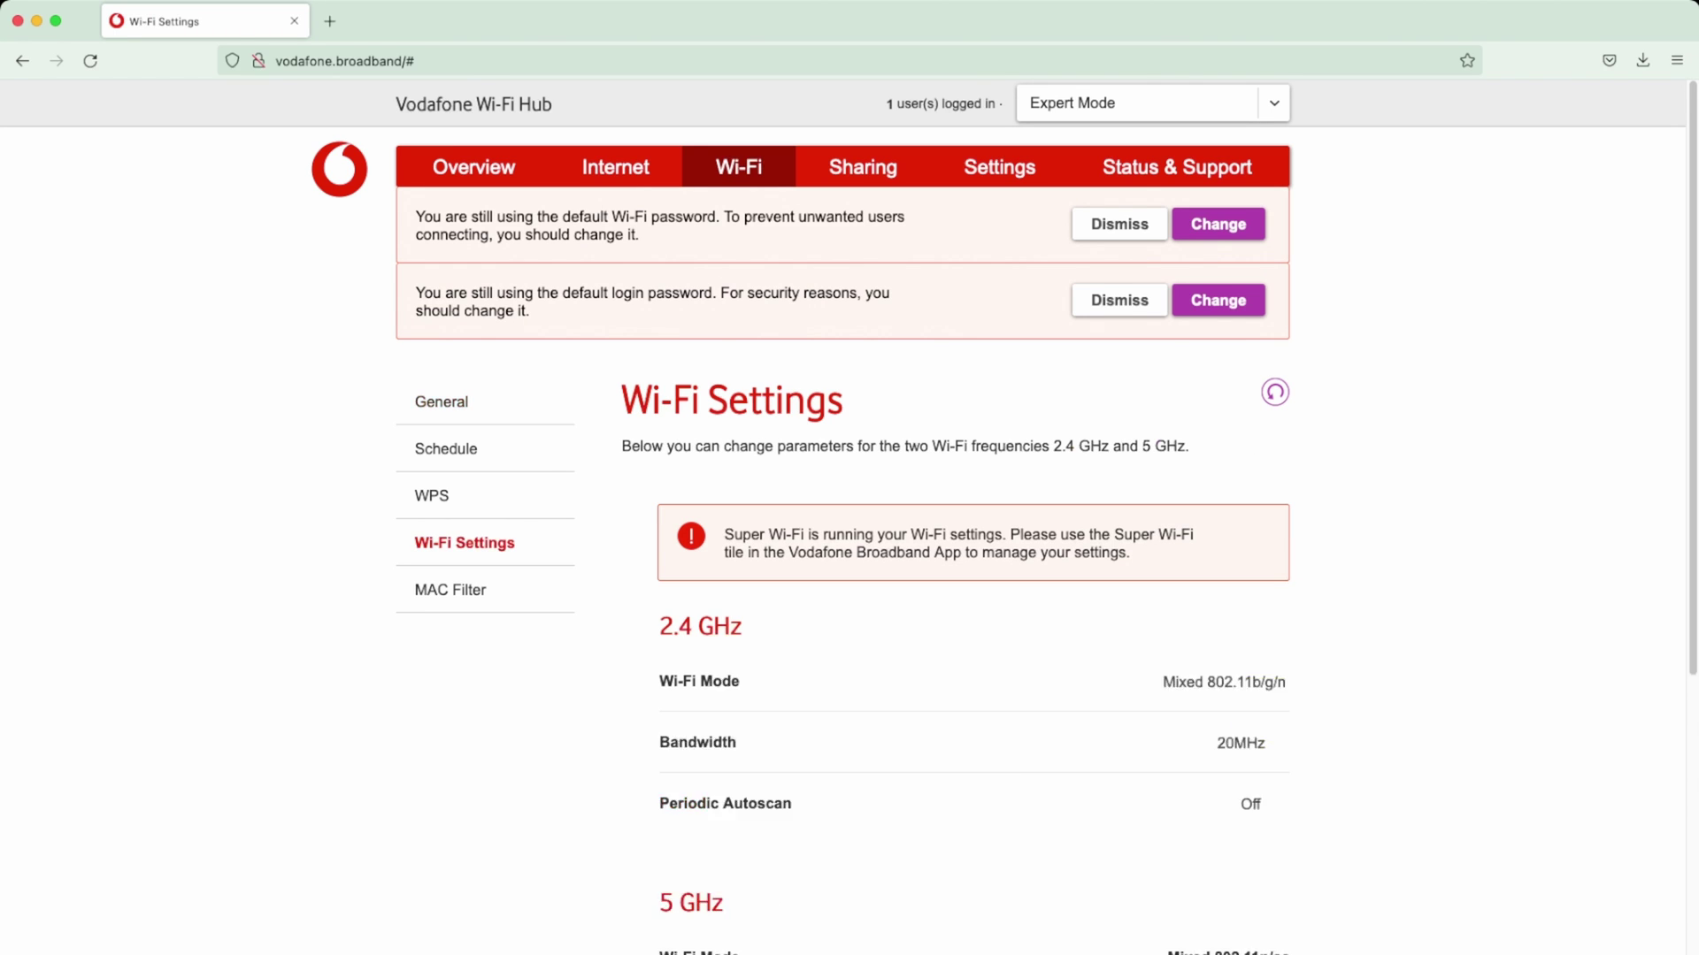
scroll(849, 518, "down", 2)
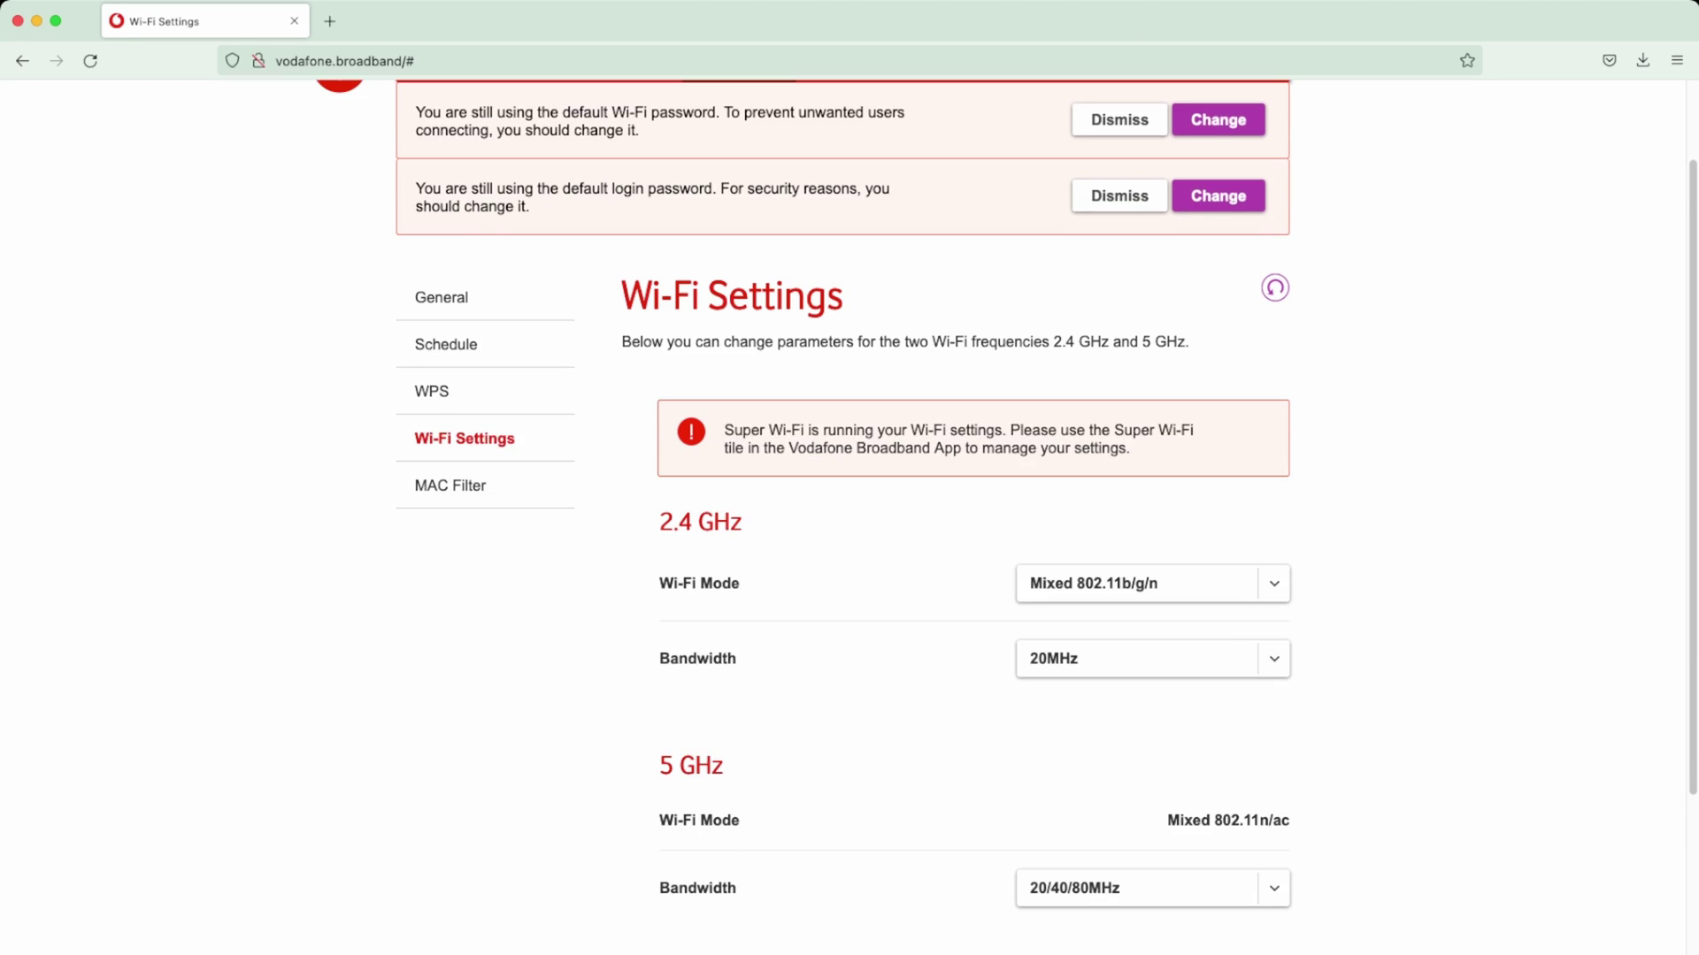
left_click(1151, 533)
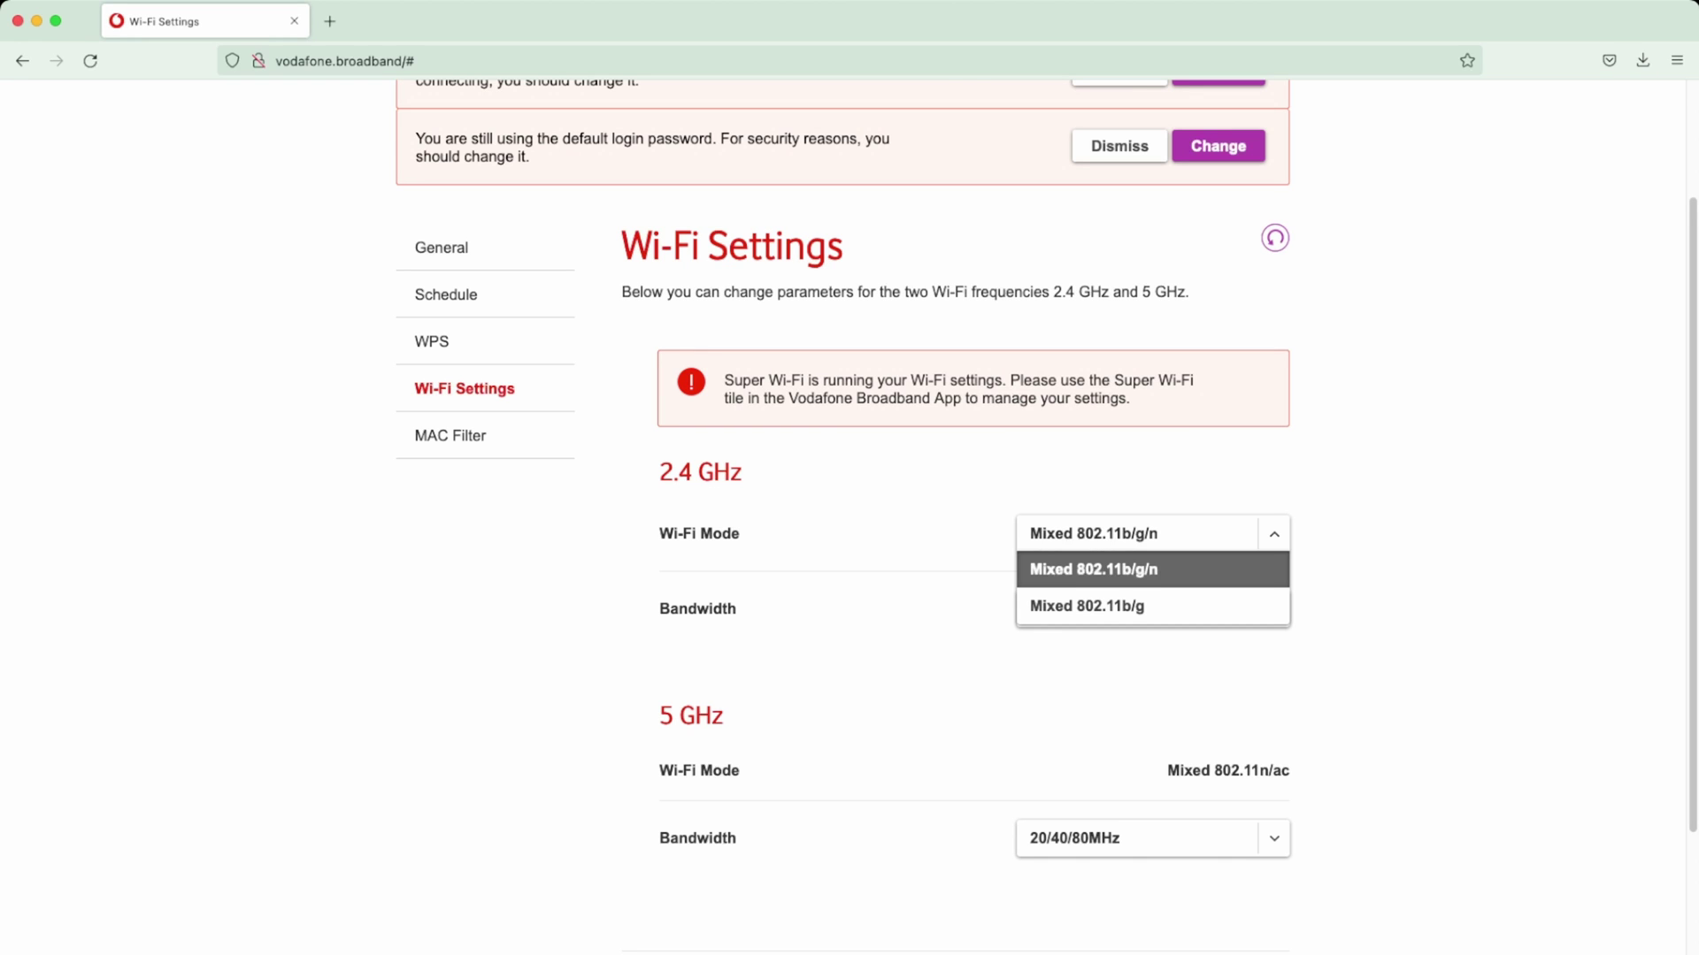
key("Escape")
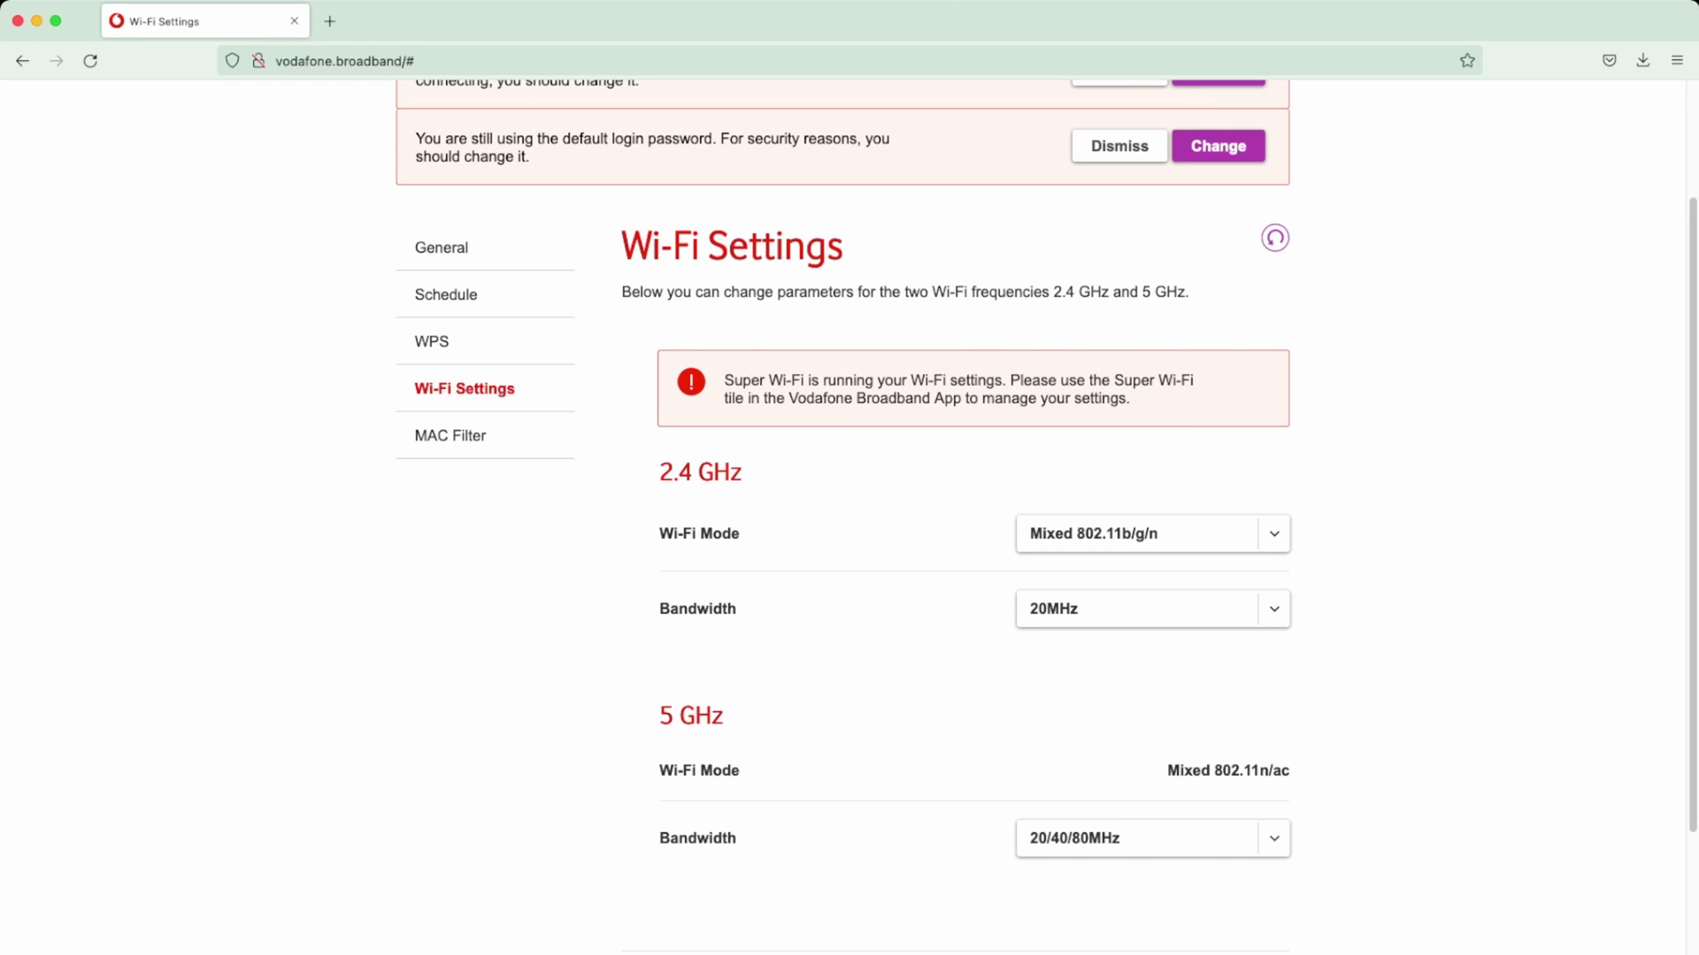
left_click(1151, 609)
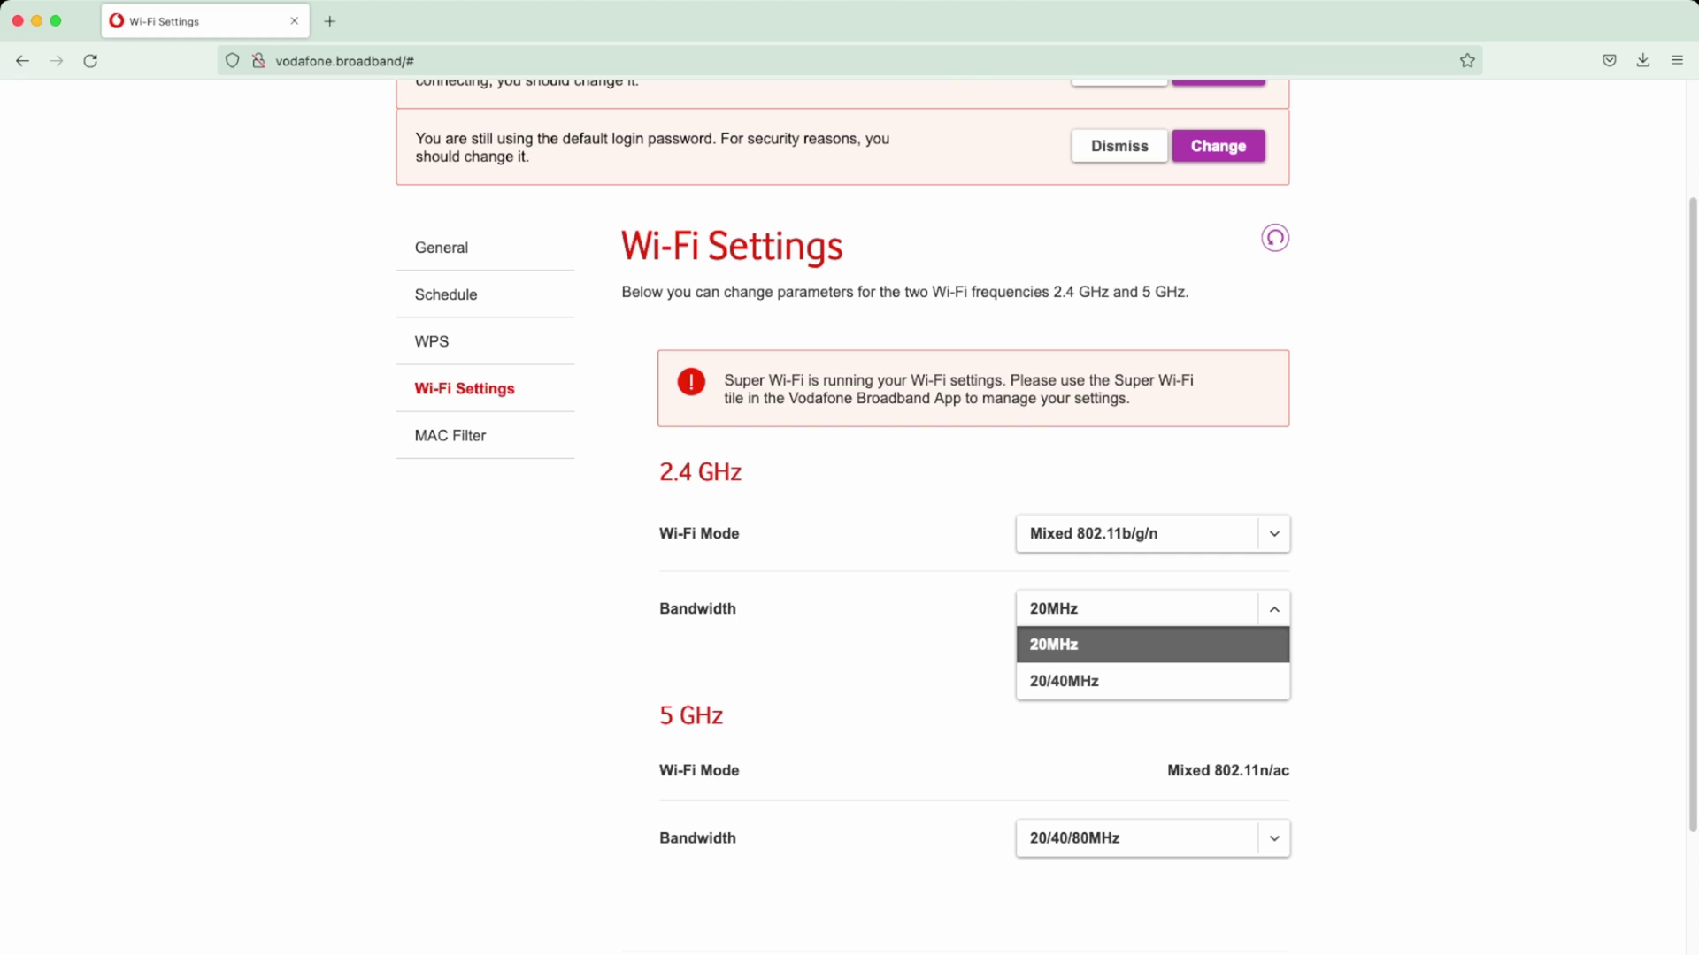
key("Down")
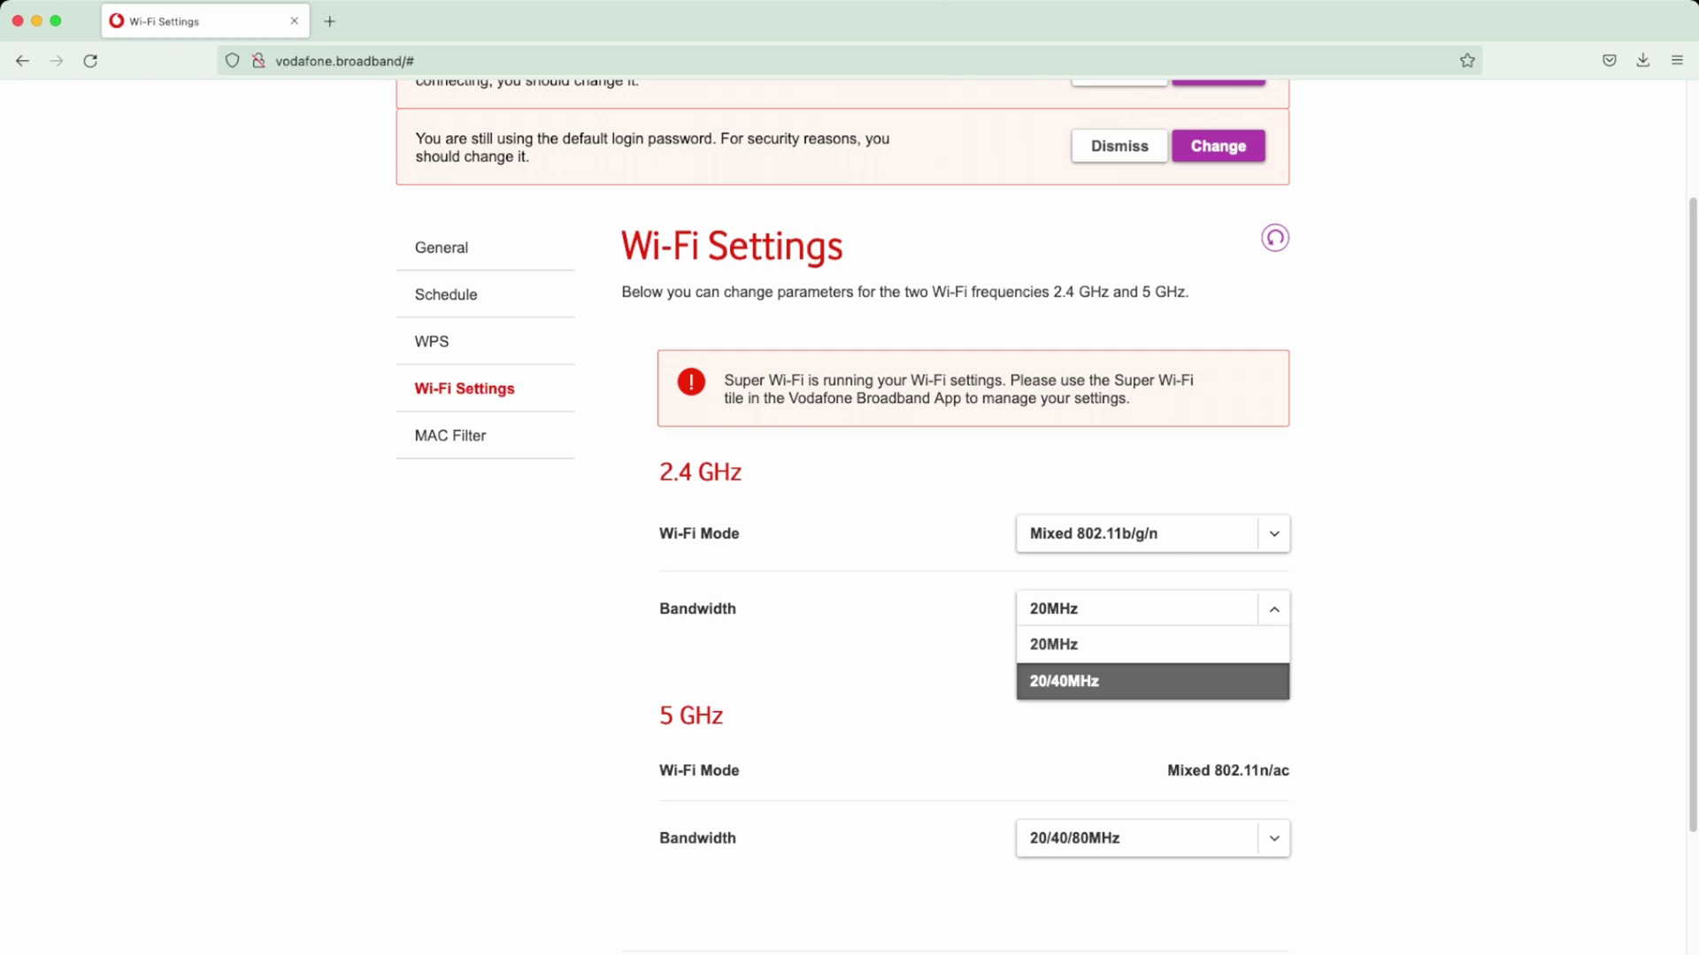
left_click(1151, 609)
left_click(1152, 838)
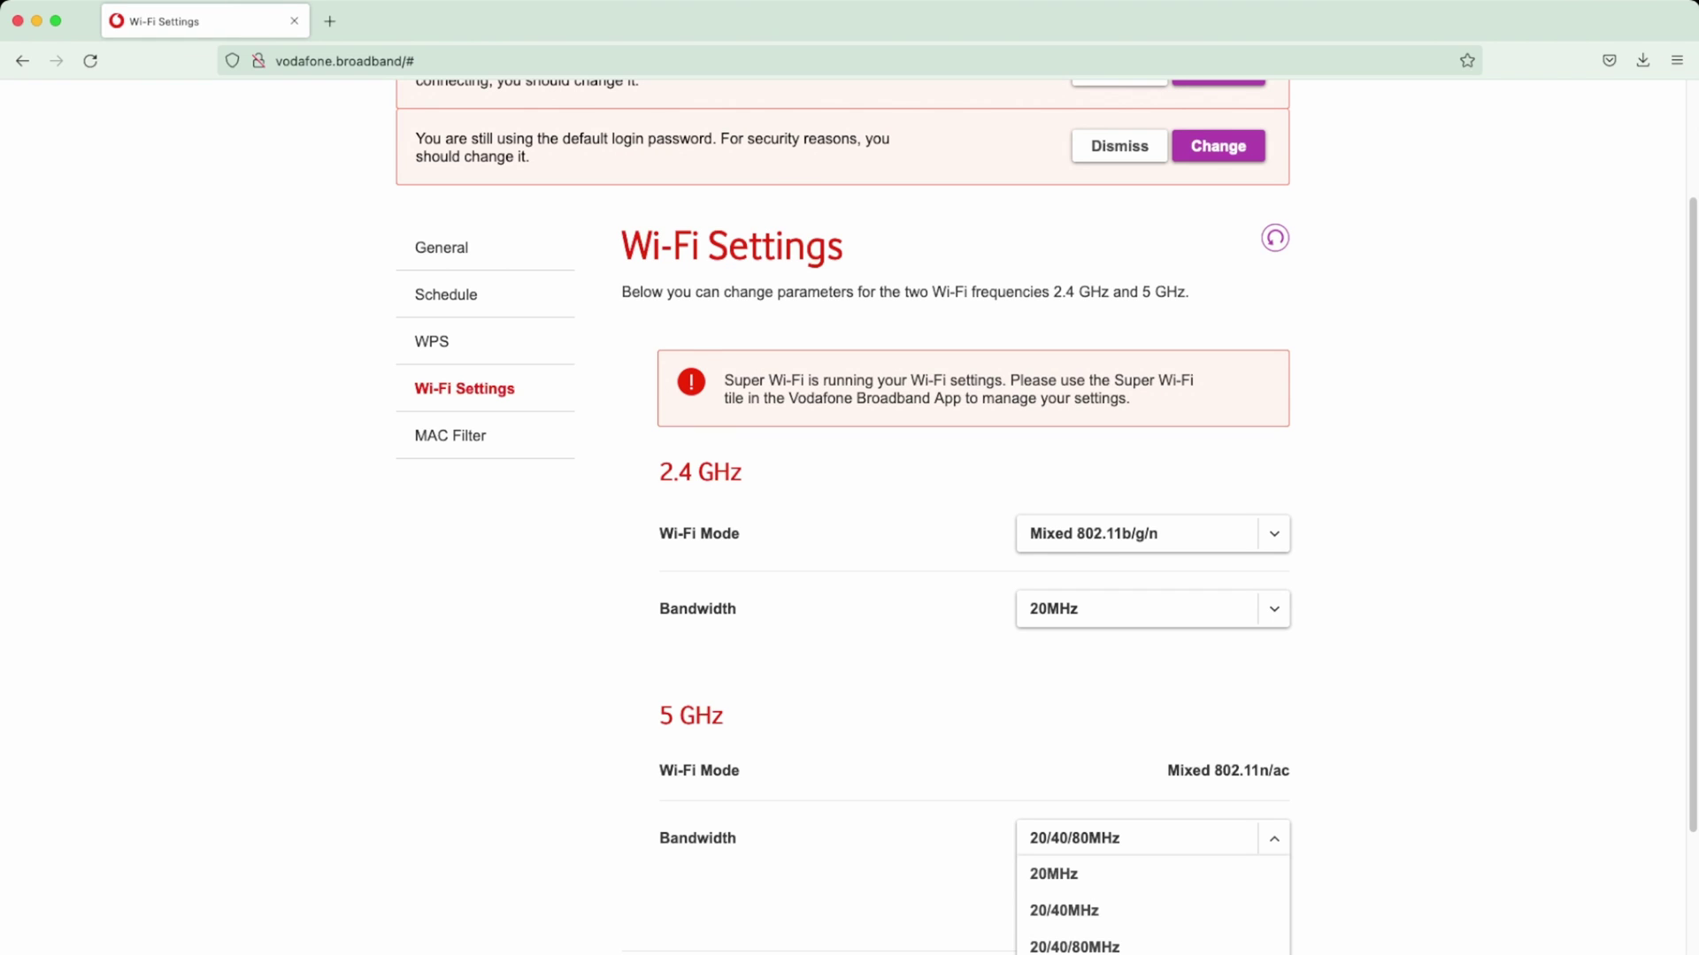
left_click(1151, 838)
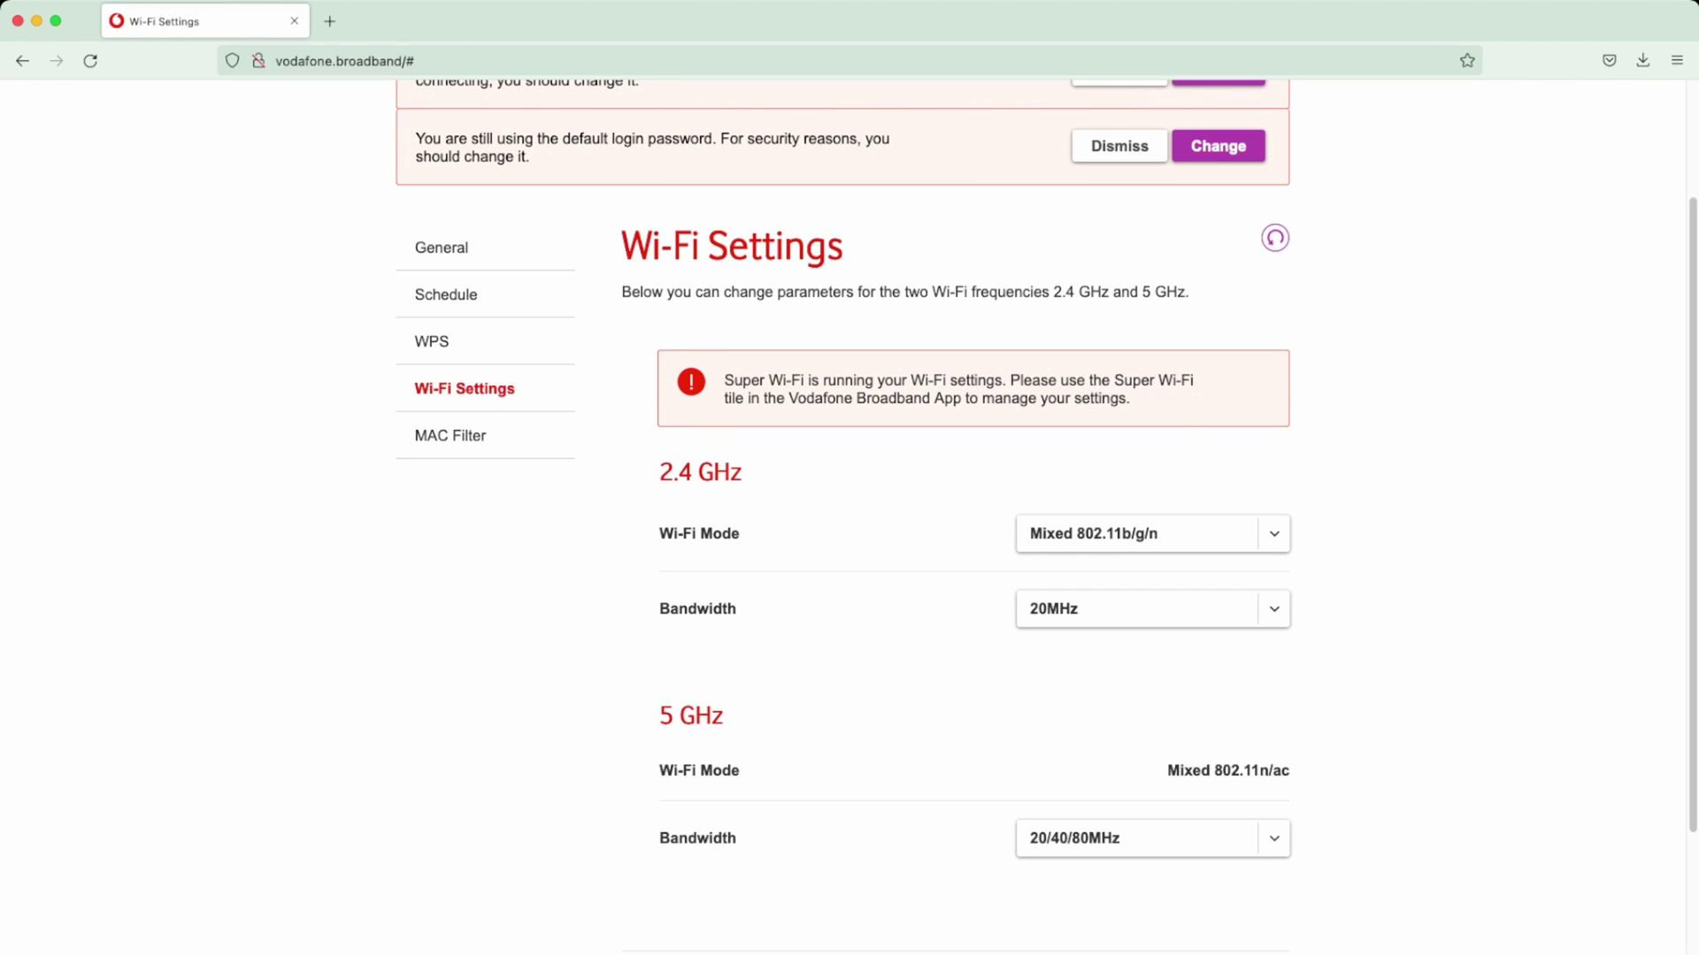
View the MAC Filter page and its MAC Filtering setting for the main Wi-Fi.
left_click(450, 435)
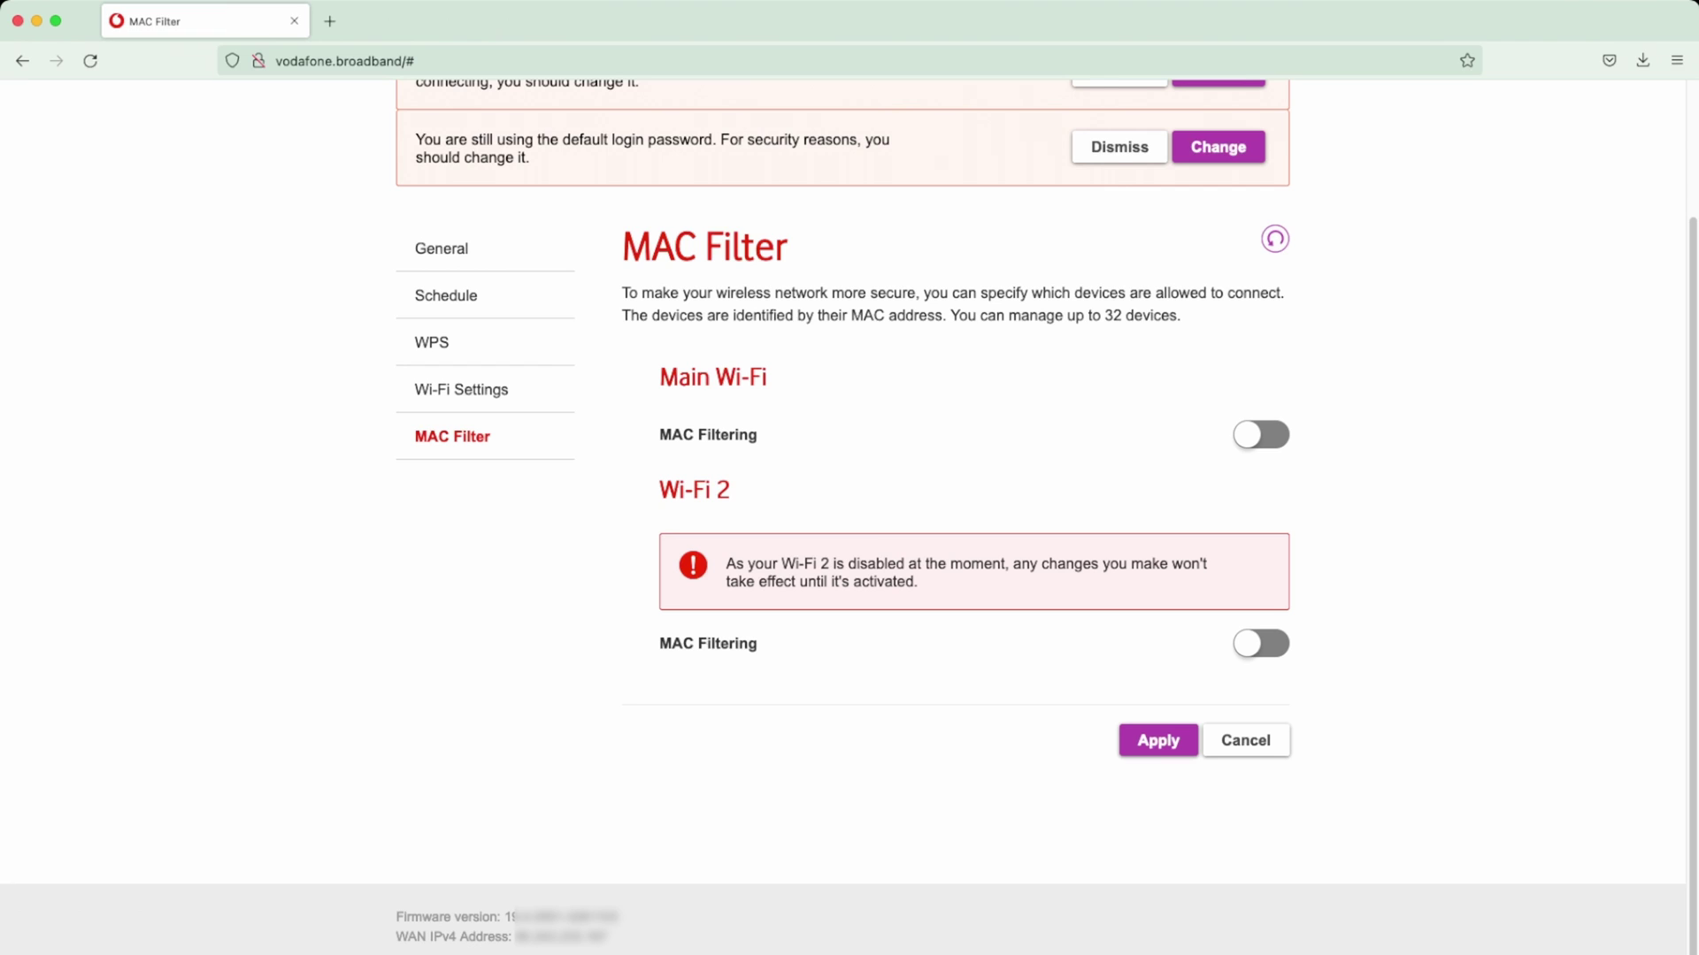
left_click_drag(659, 434, 758, 435)
left_click_drag(659, 434, 758, 434)
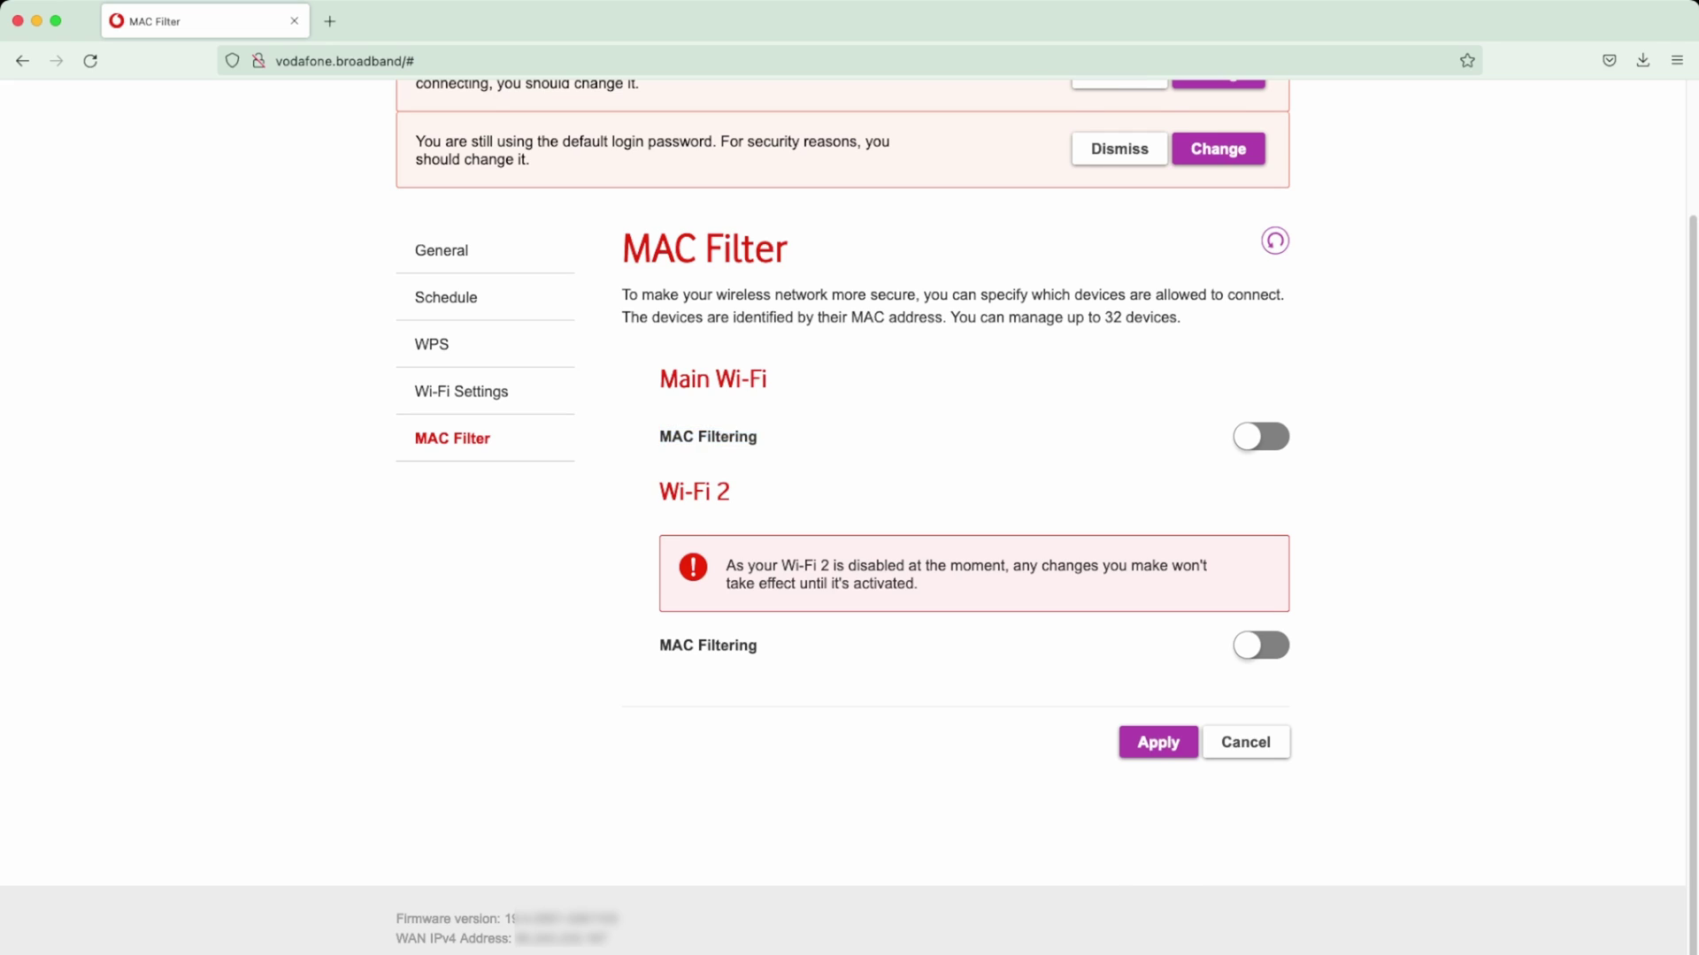
Open the Sharing section and view the DLNA and SAMBA options on the Sharing-Settings page.
scroll(842, 517, "up", 3)
left_click(861, 167)
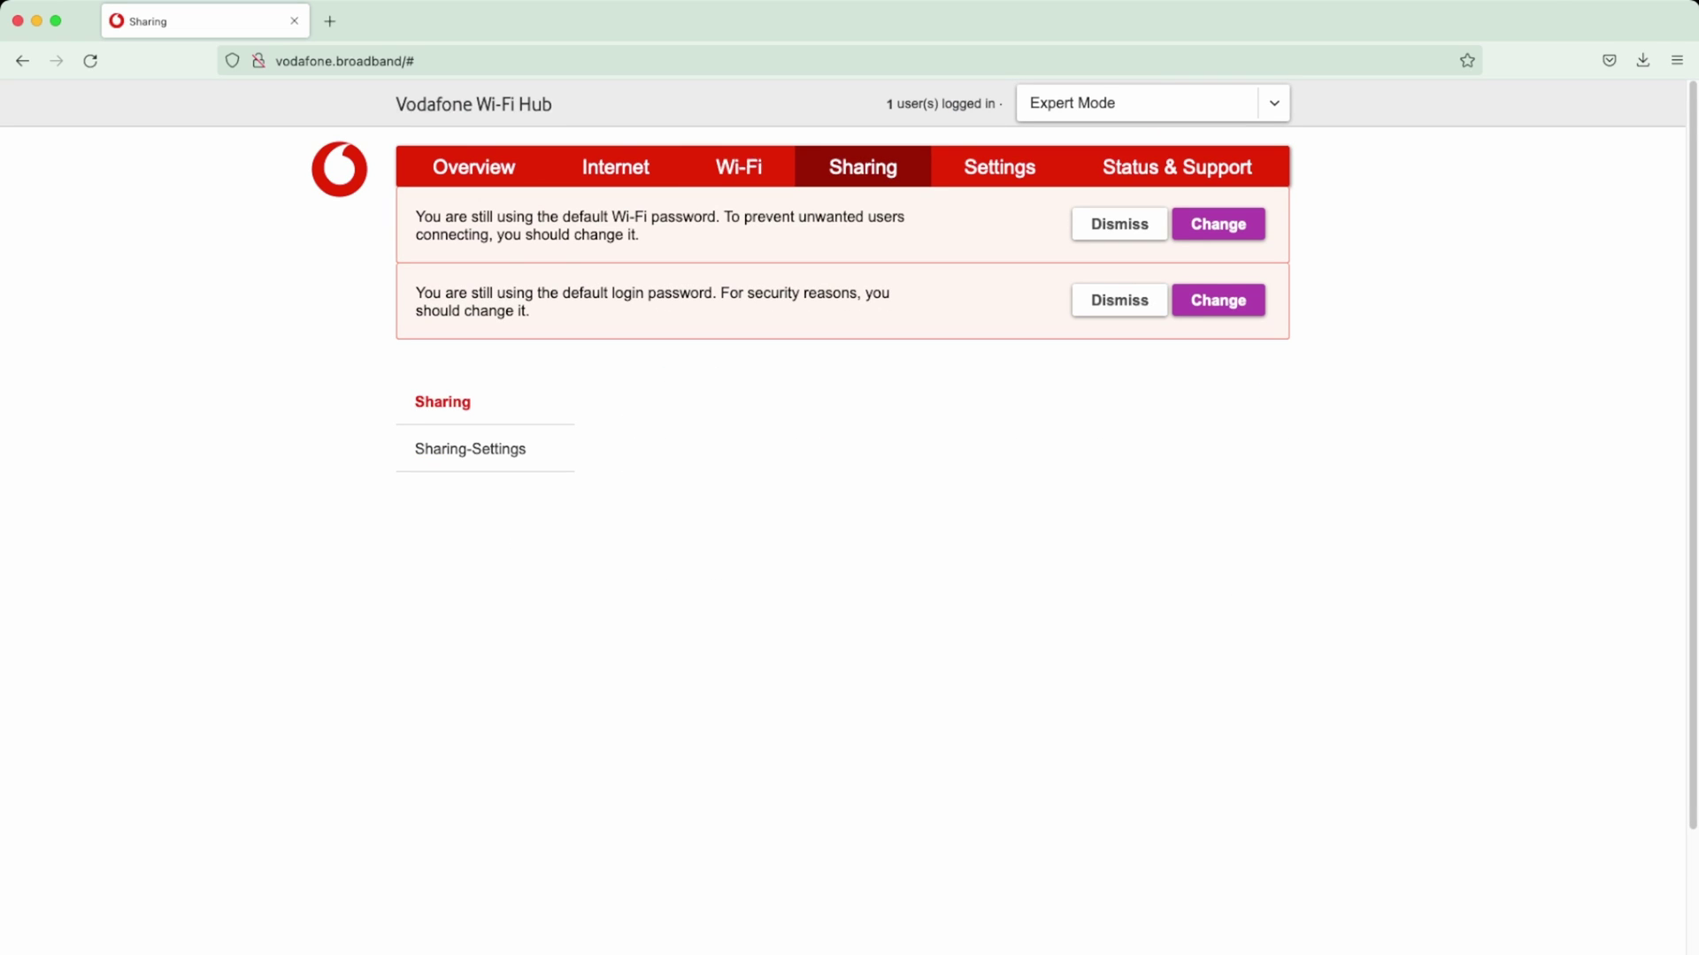
left_click(475, 448)
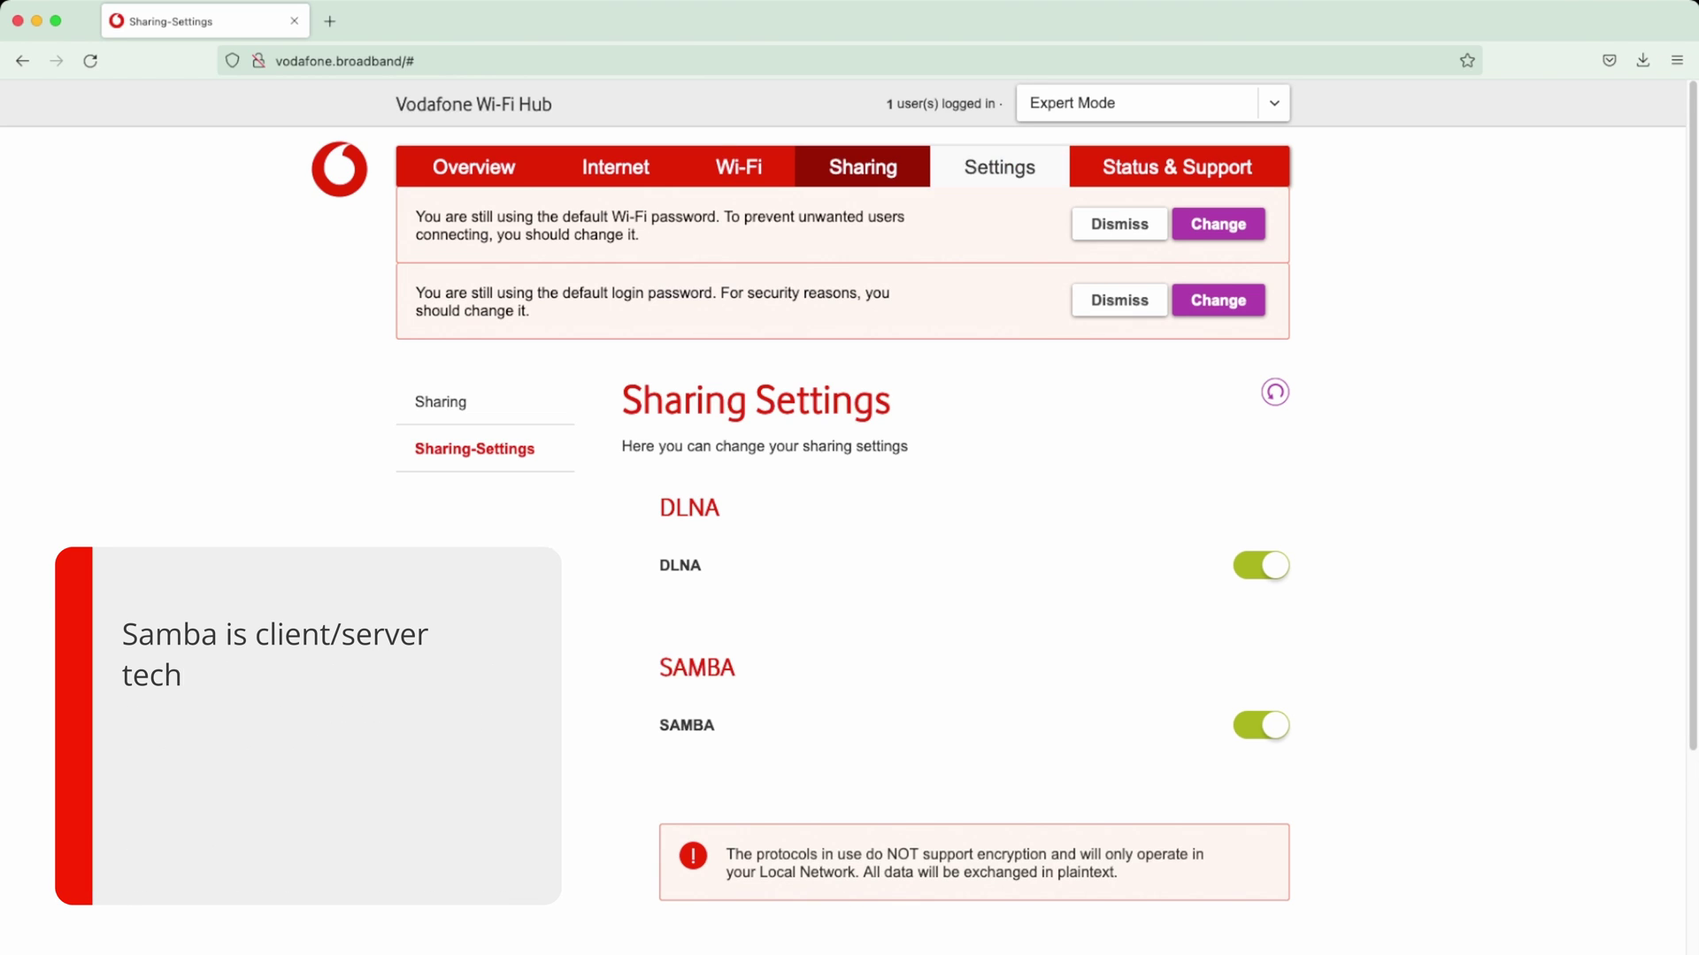
View the hub password options and the Firmware Update page in the Settings section.
left_click(999, 166)
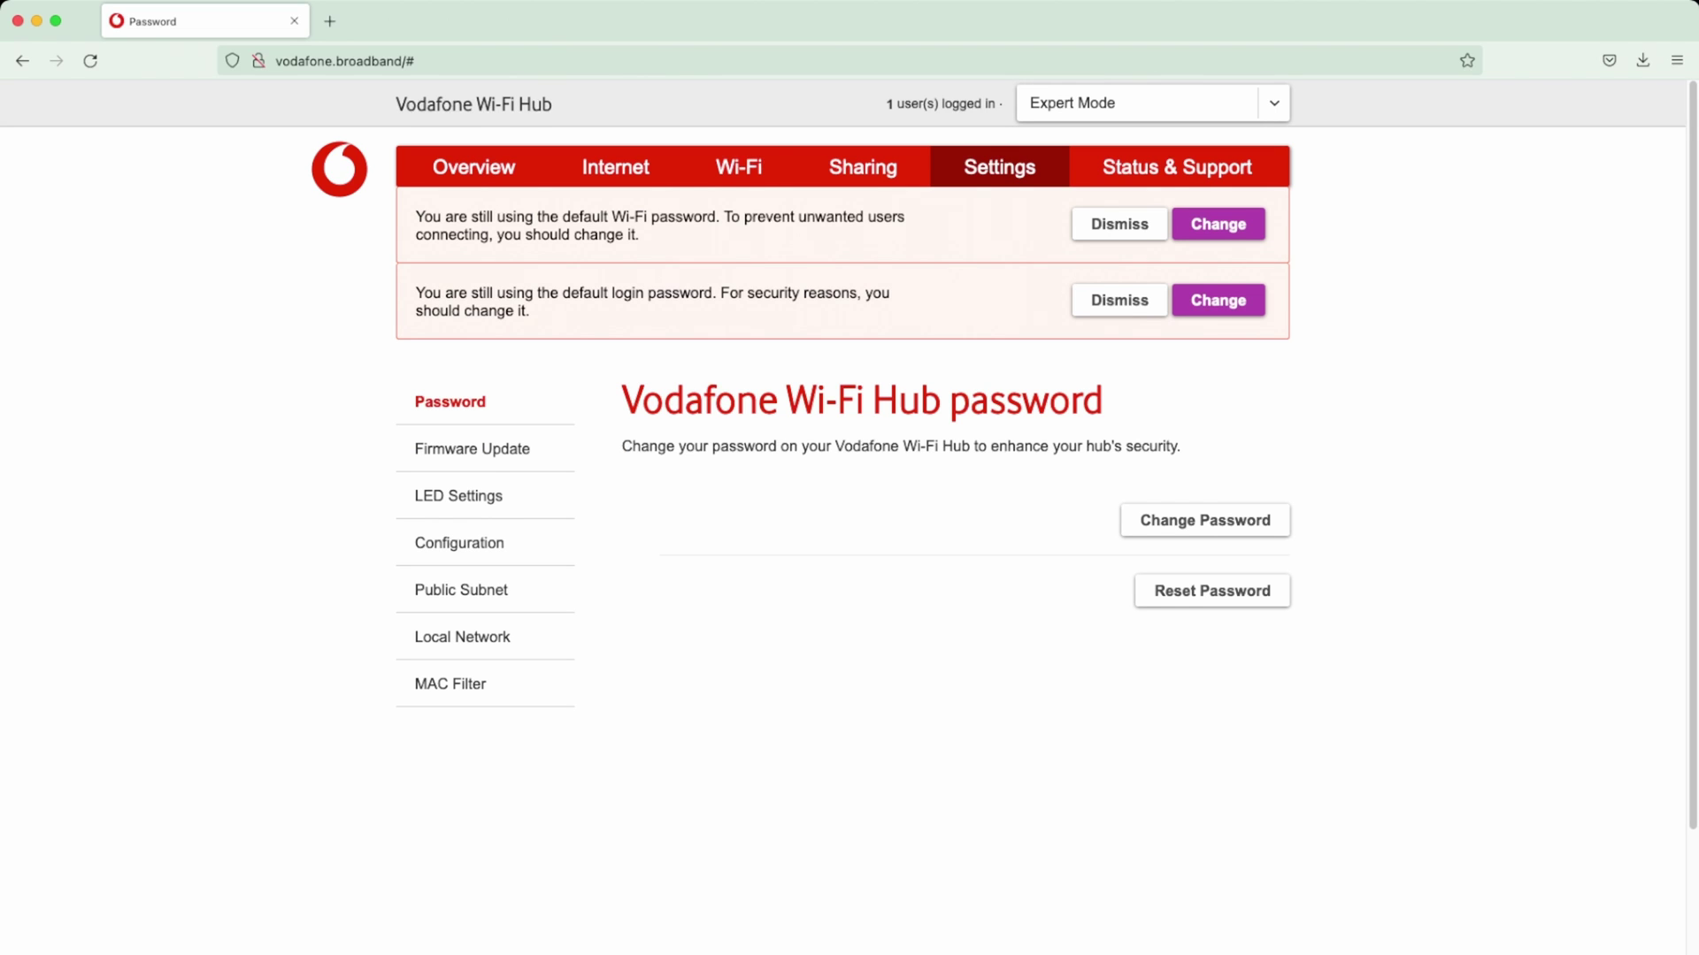
left_click(471, 448)
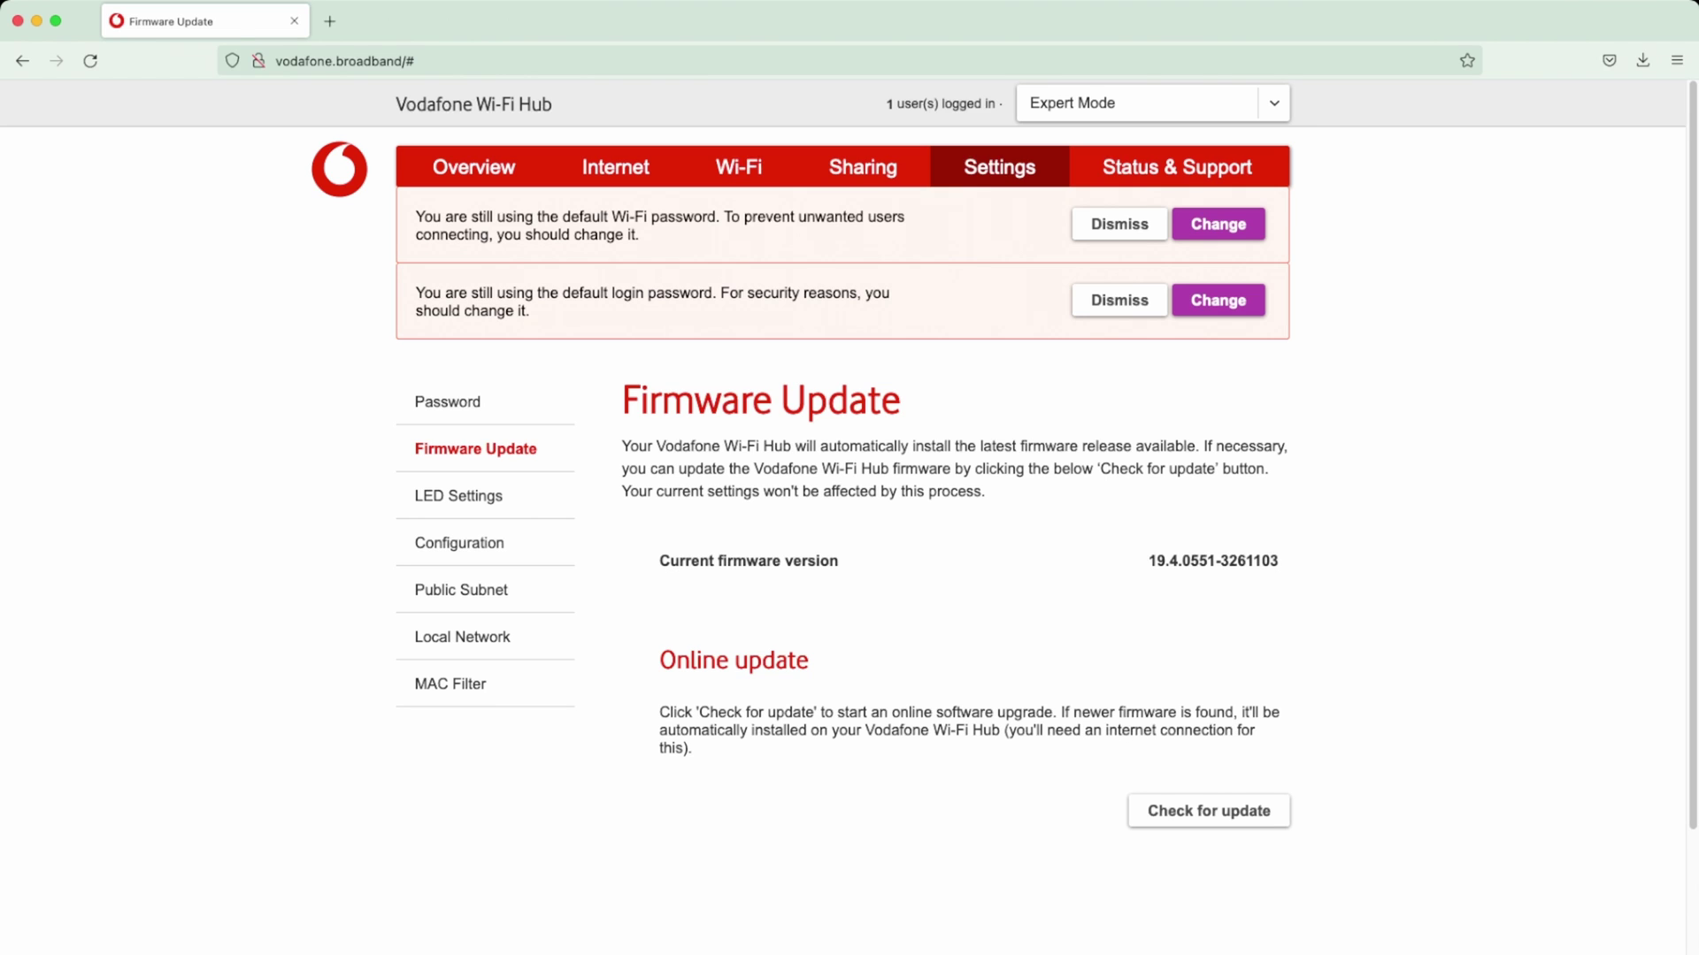
Review the Configuration page's options for saving settings with password protection, restoring them and resetting to factory defaults.
left_click(460, 542)
scroll(850, 499, "down", 1)
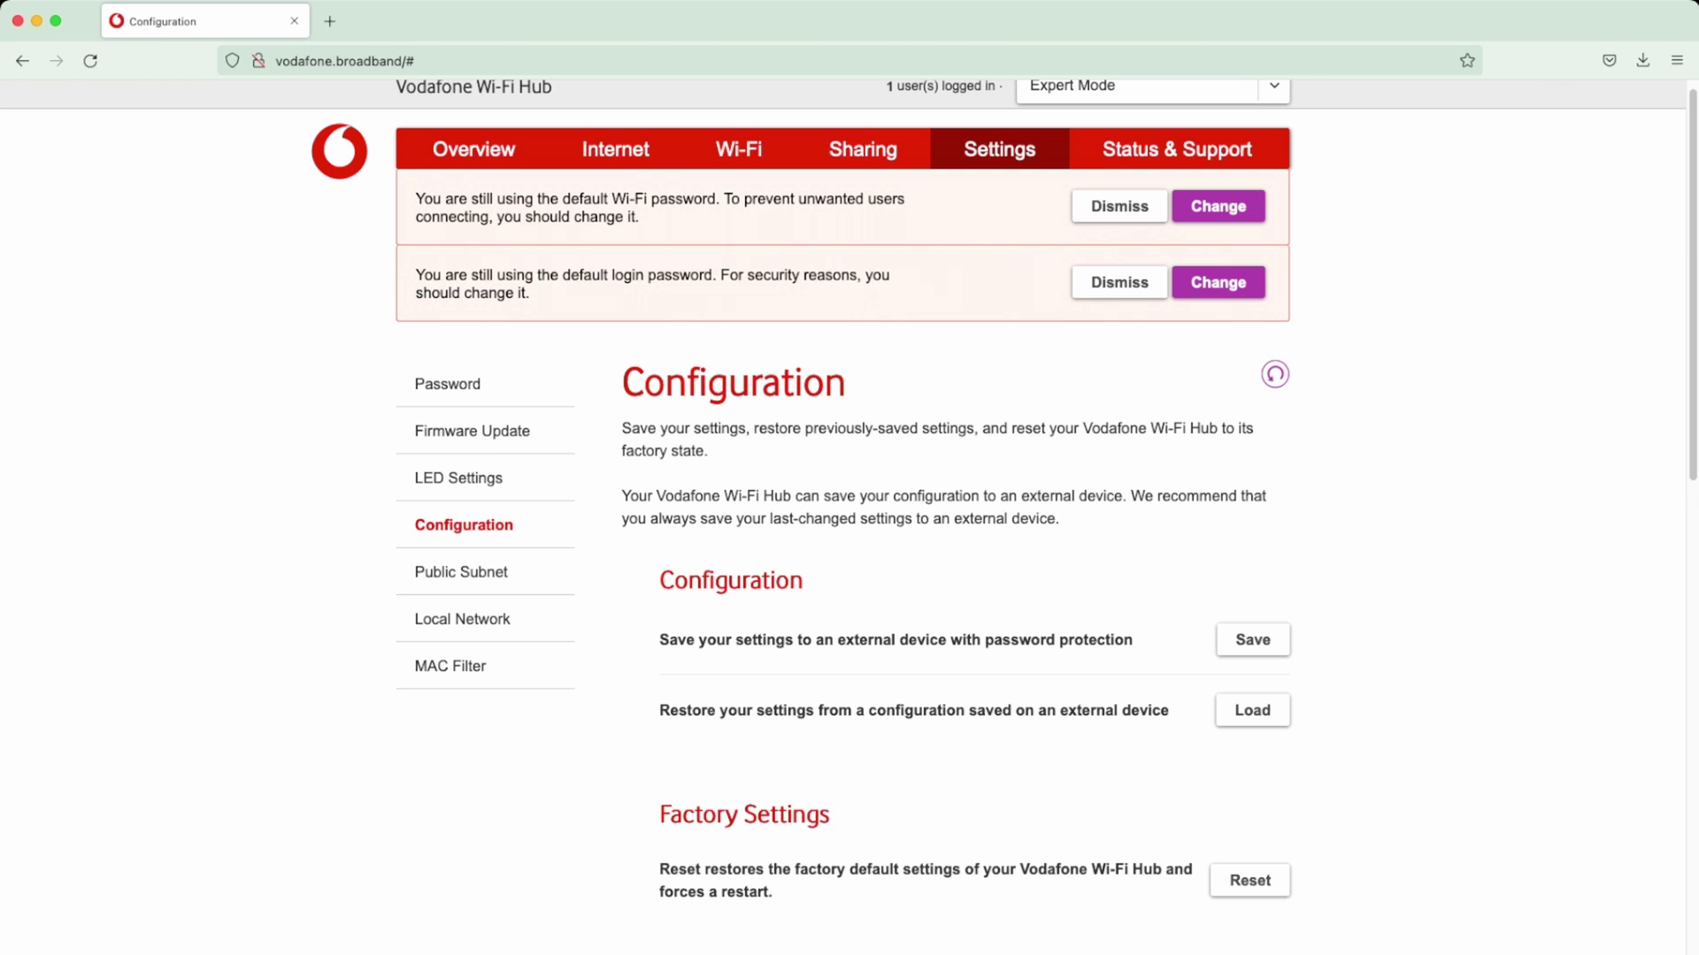
left_click_drag(985, 639, 1134, 640)
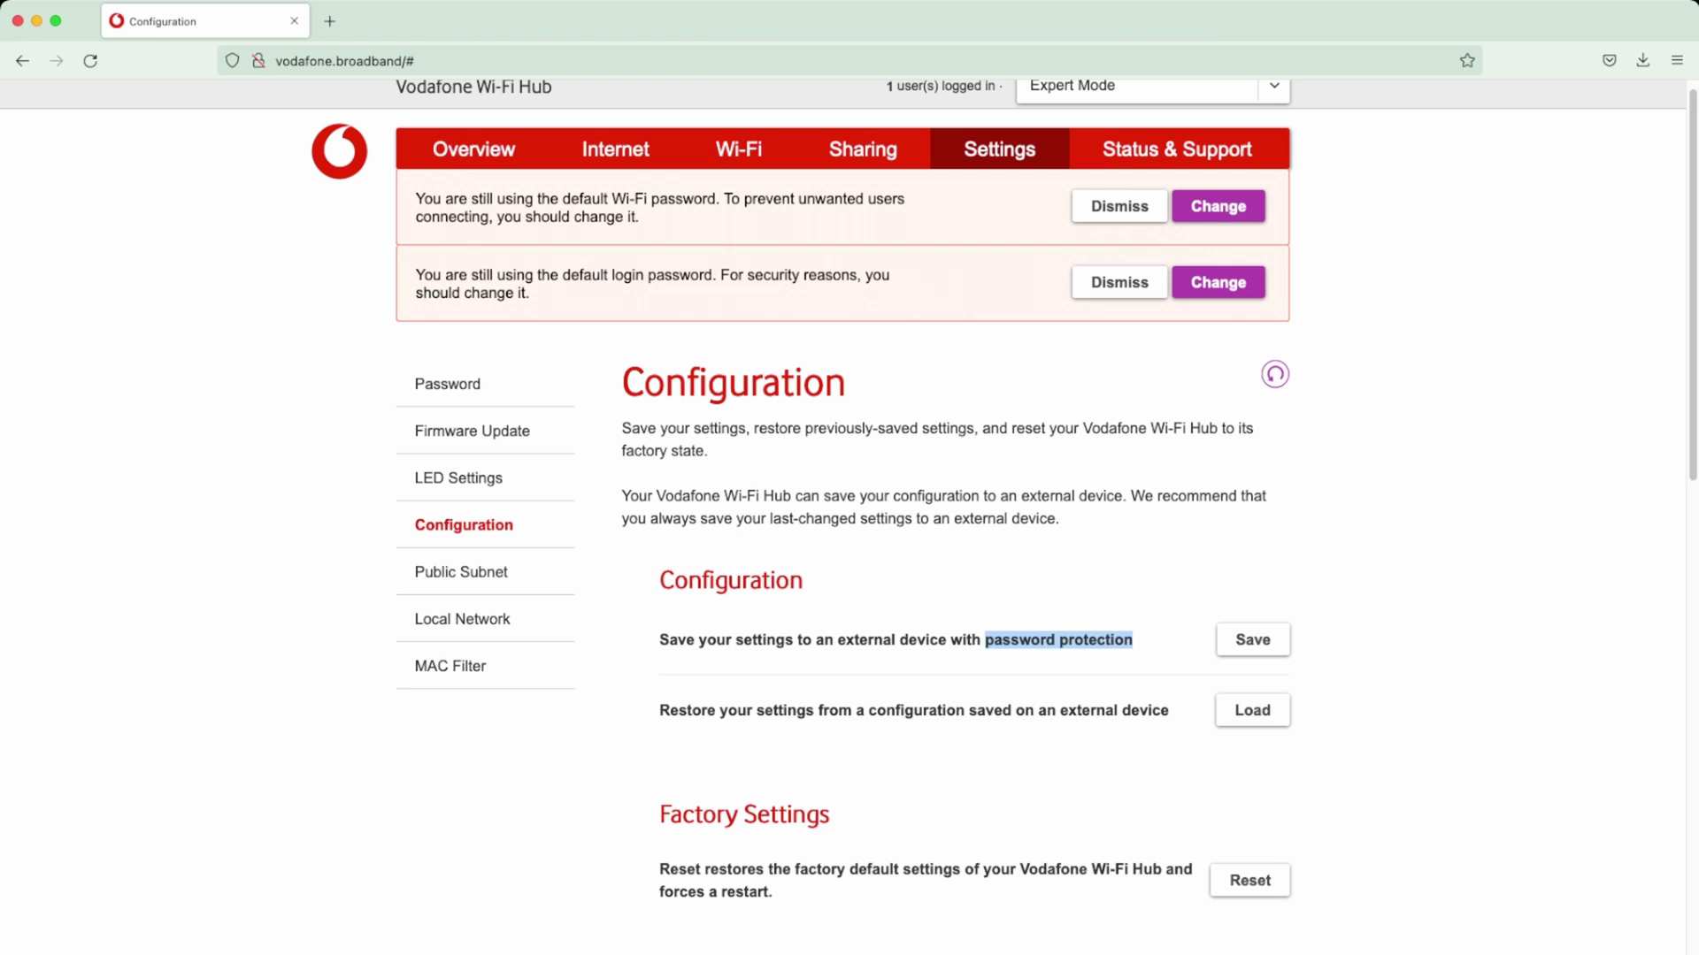
left_click(1133, 640)
scroll(849, 518, "down", 1)
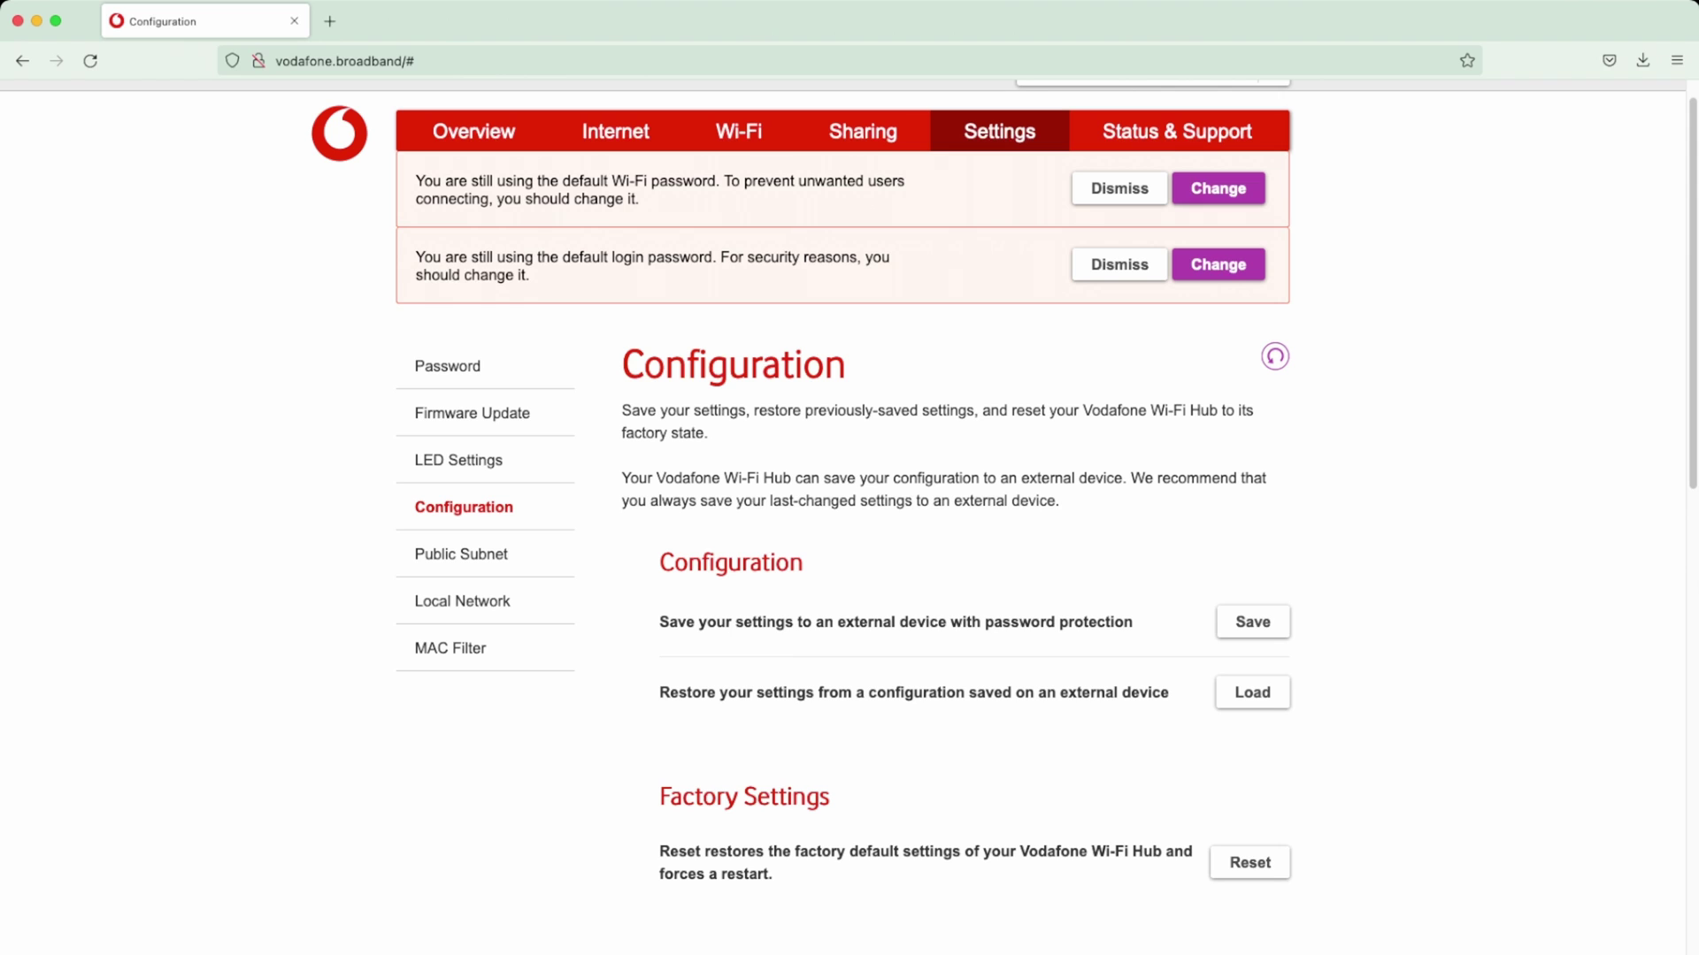
scroll(850, 505, "down", 5)
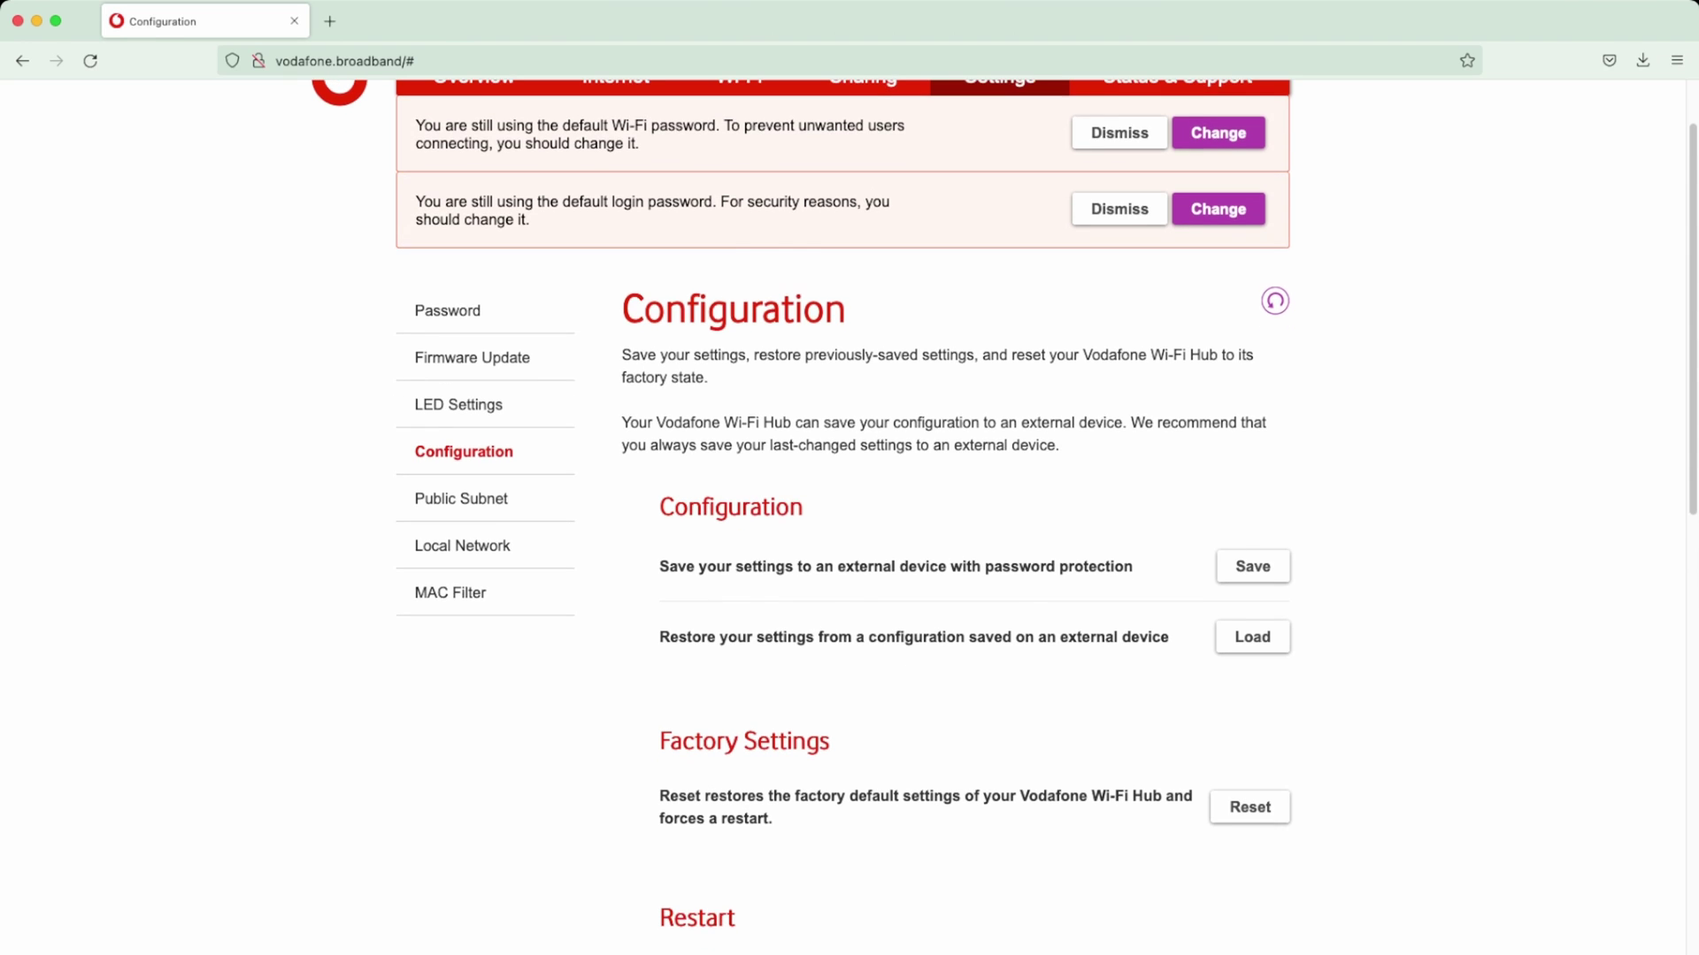
scroll(850, 518, "down", 3)
scroll(849, 517, "up", 1)
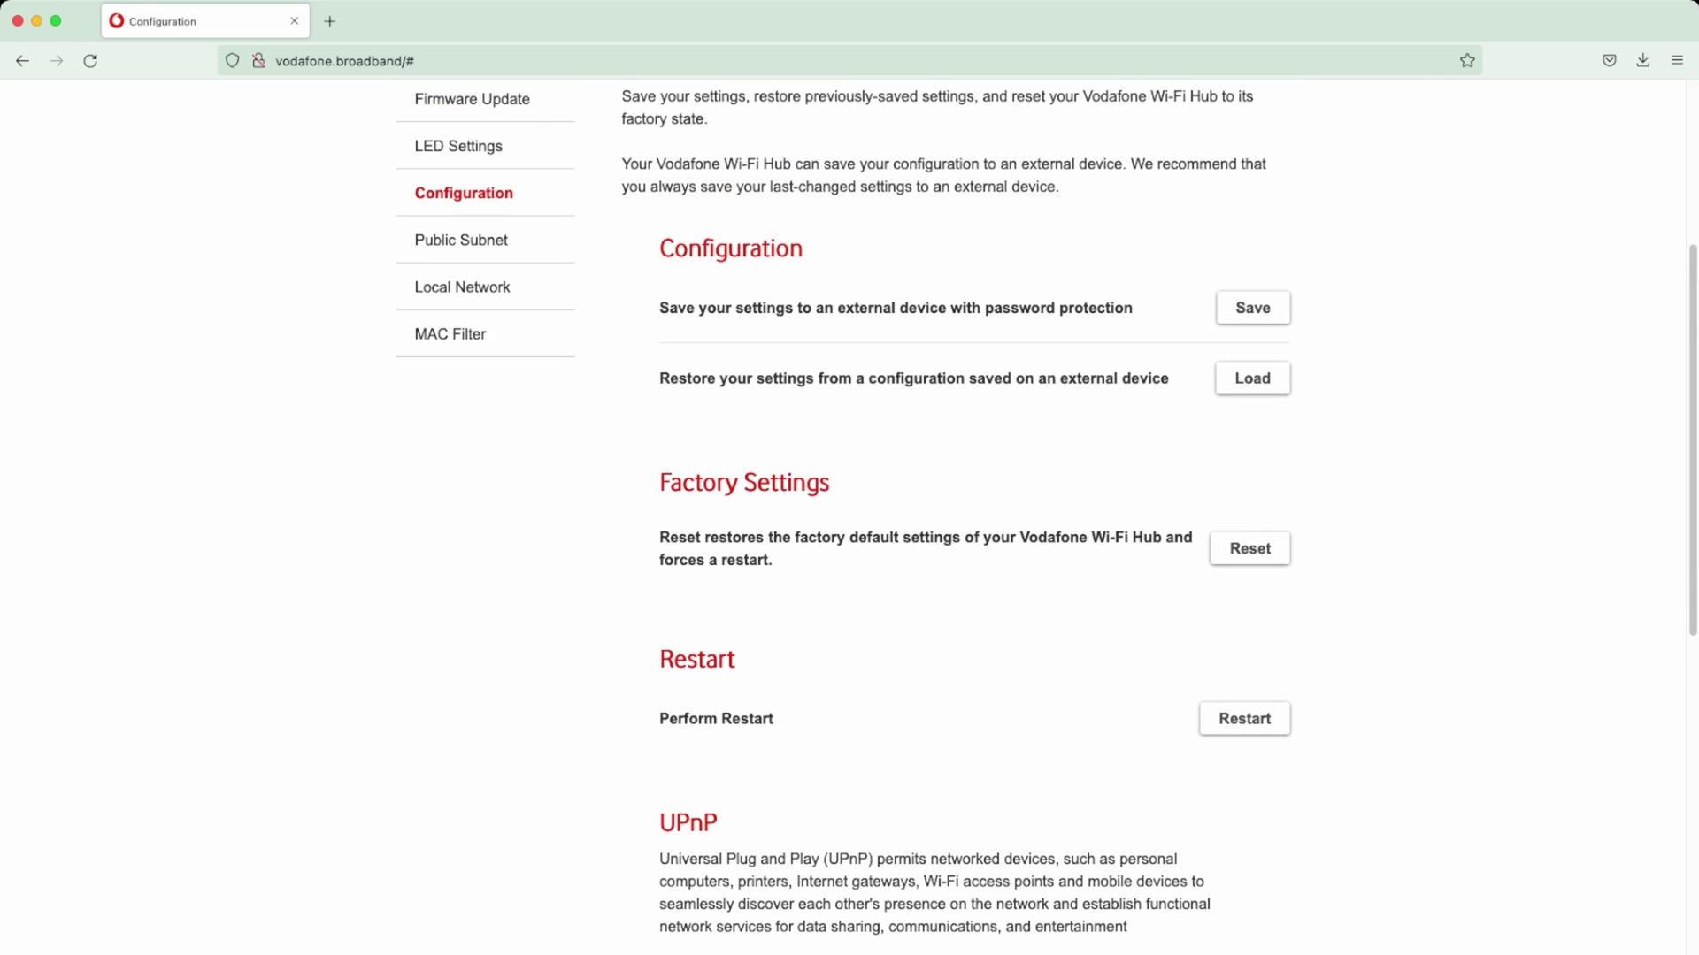
Review the Restart, UPnP and Device Fingerprinting sections of the Configuration page, including the UPnP security notice.
scroll(850, 518, "down", 6)
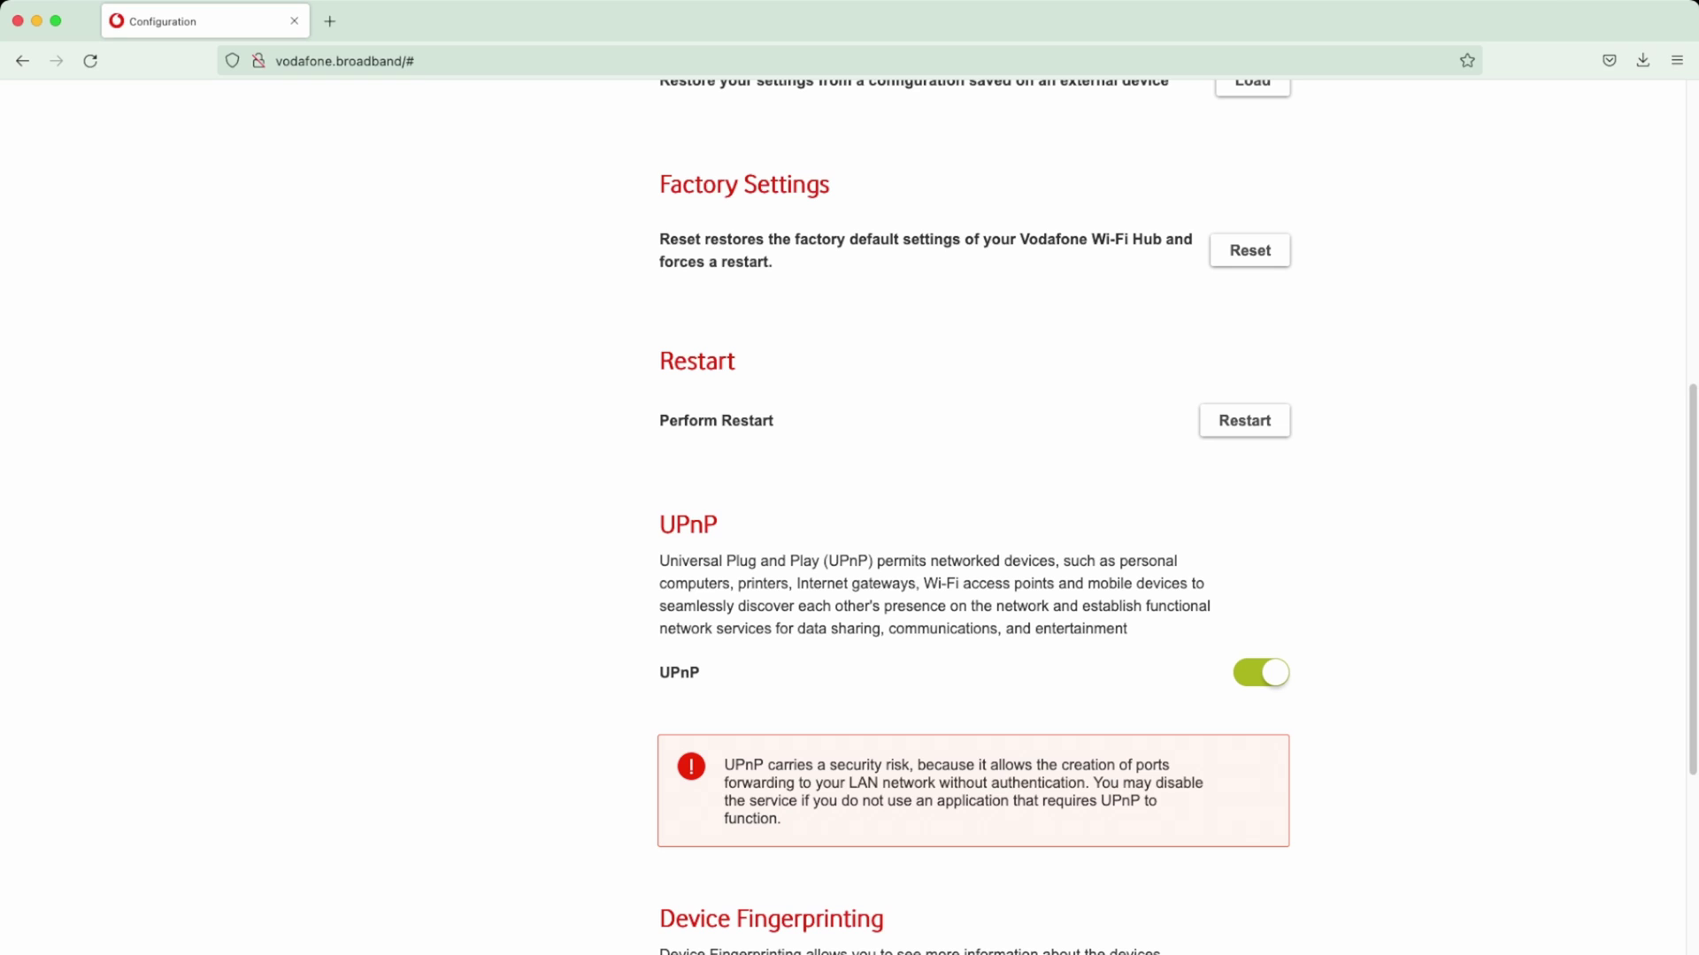
scroll(849, 517, "down", 4)
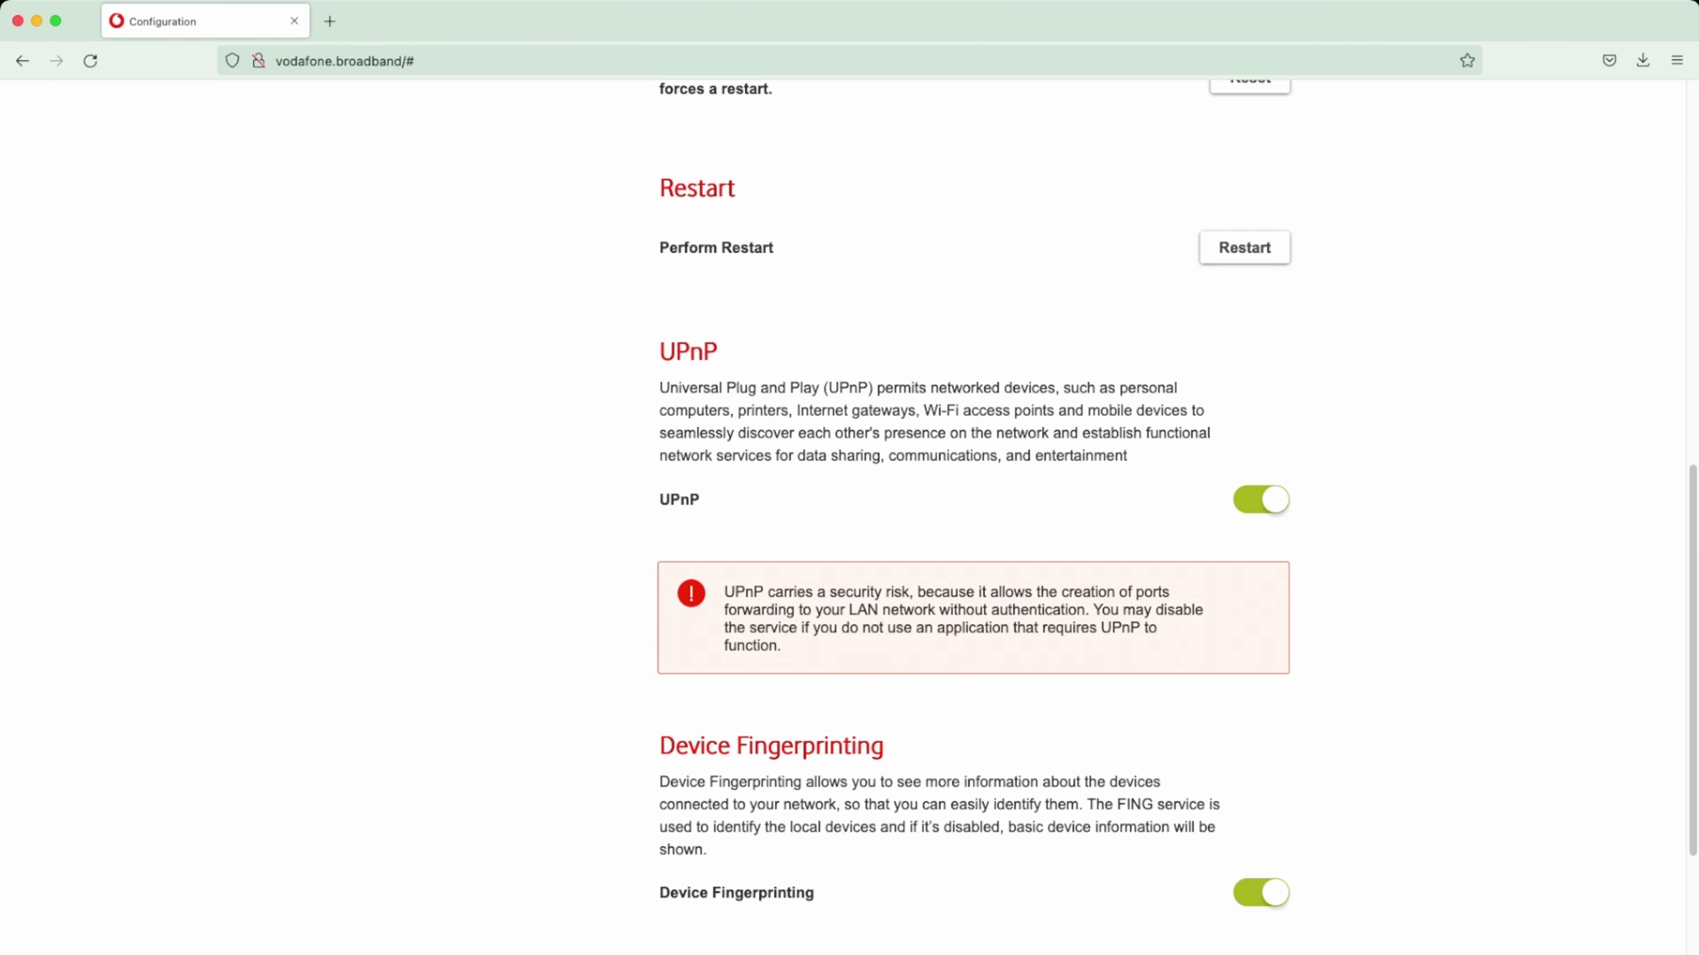
left_click_drag(724, 592, 784, 646)
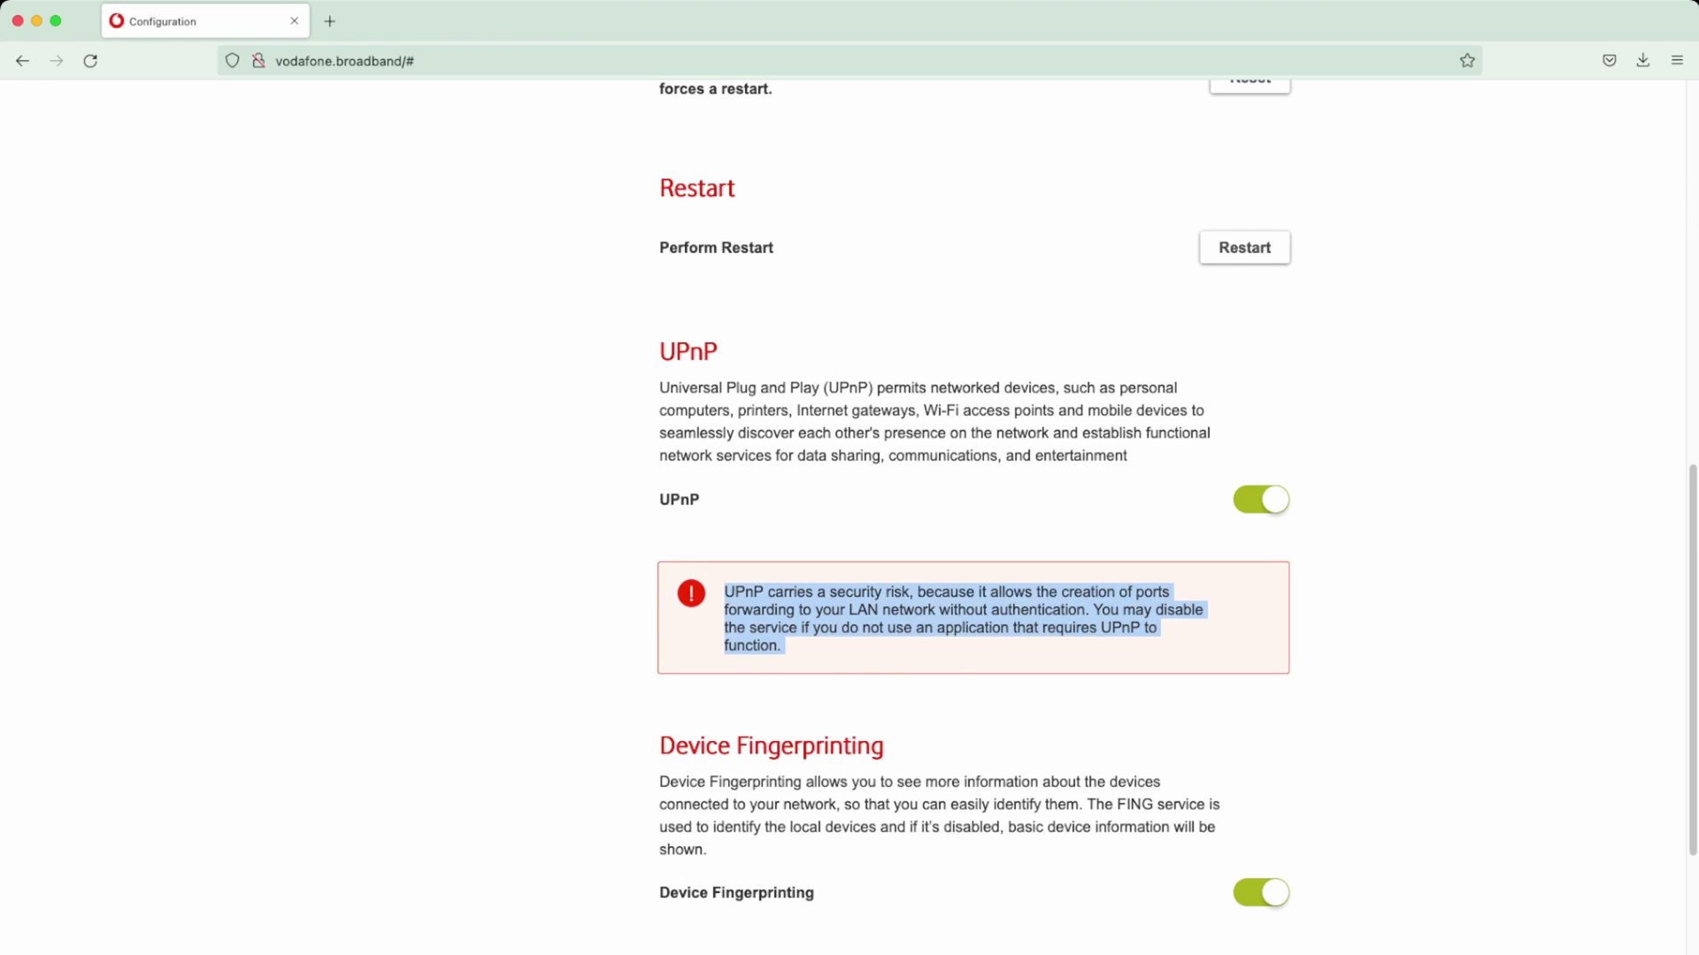
left_click(785, 646)
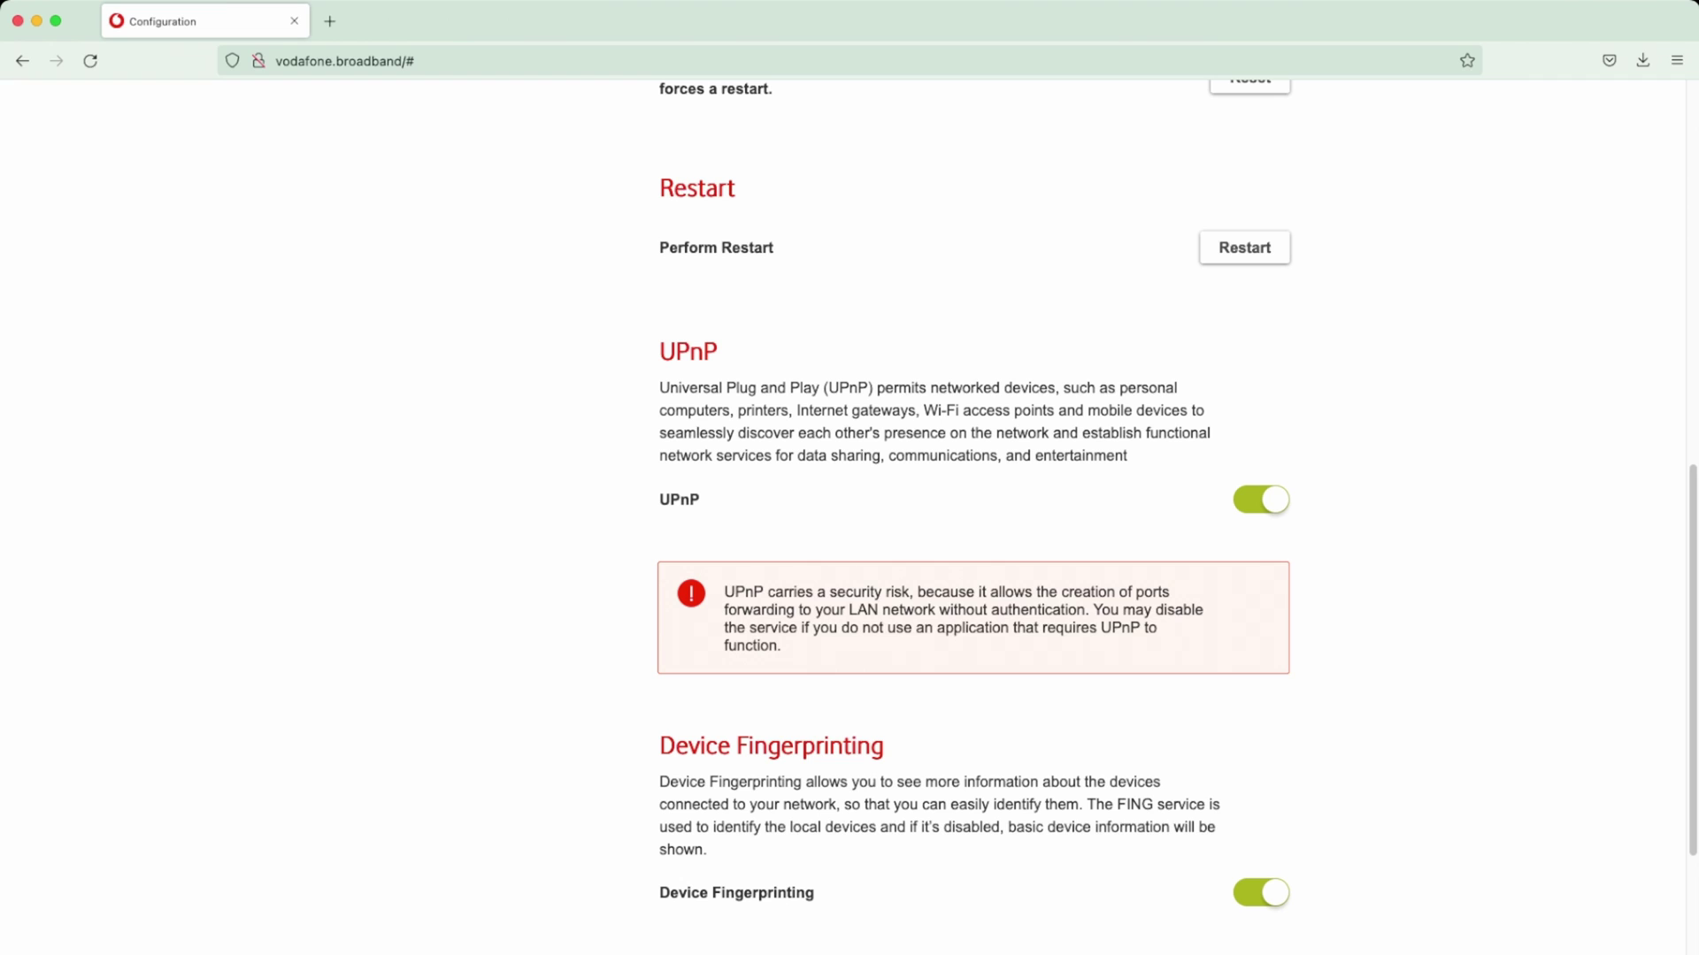
scroll(850, 517, "down", 1)
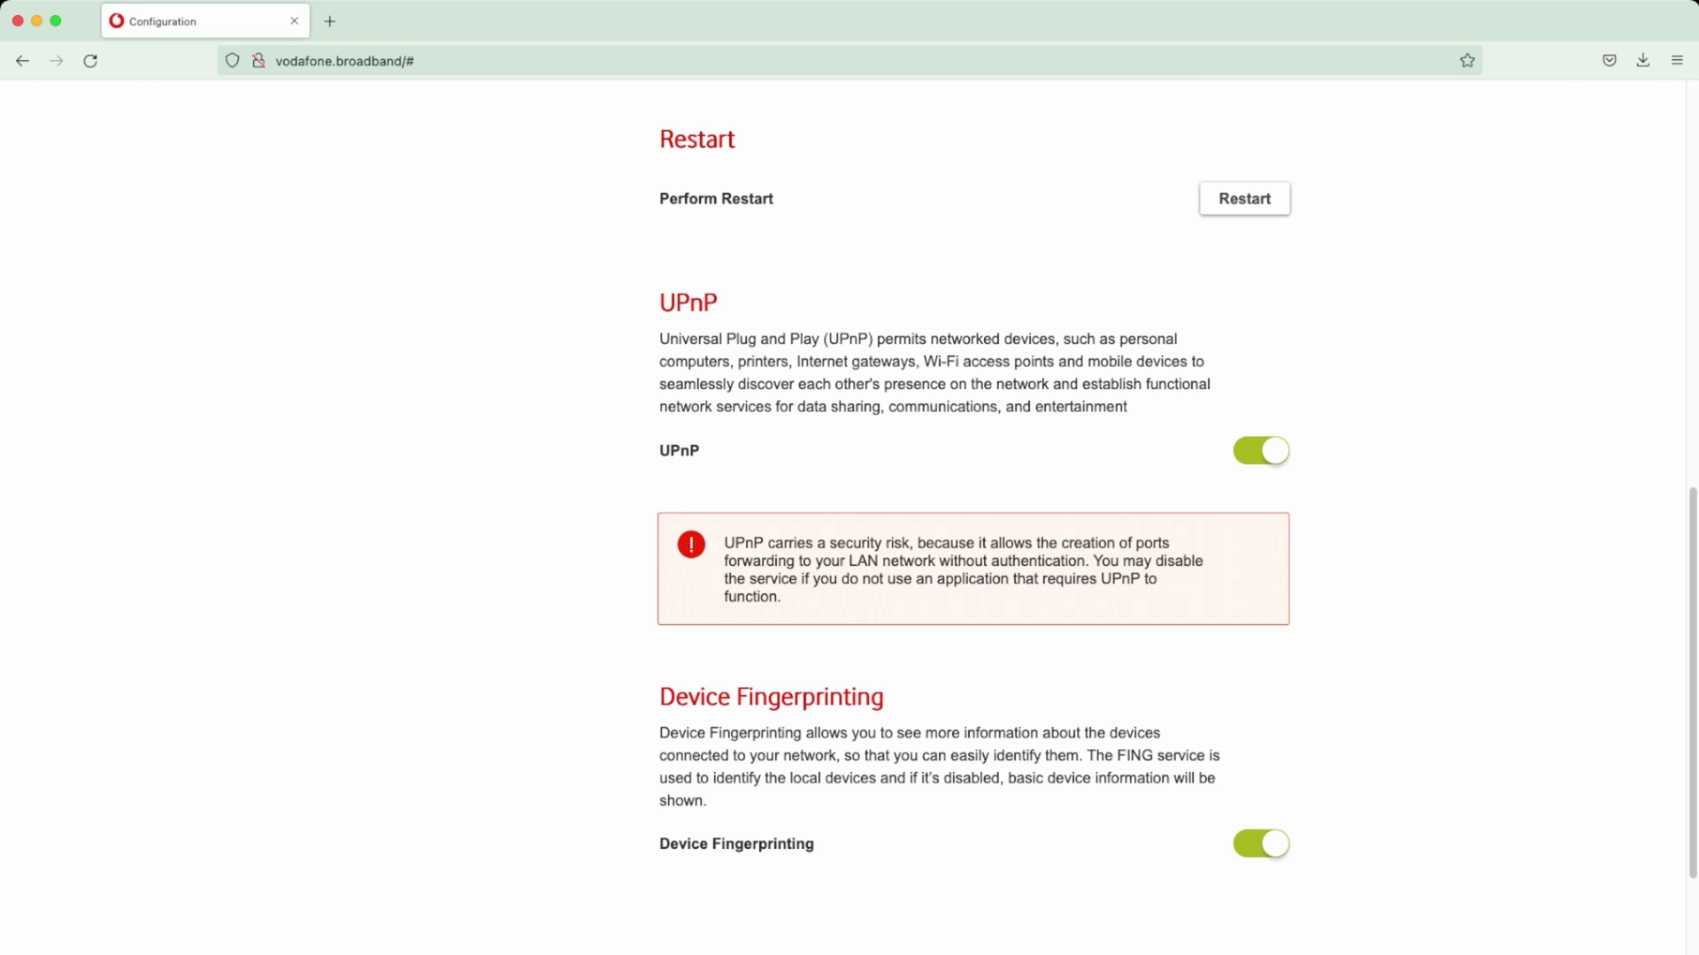
scroll(850, 517, "up", 10)
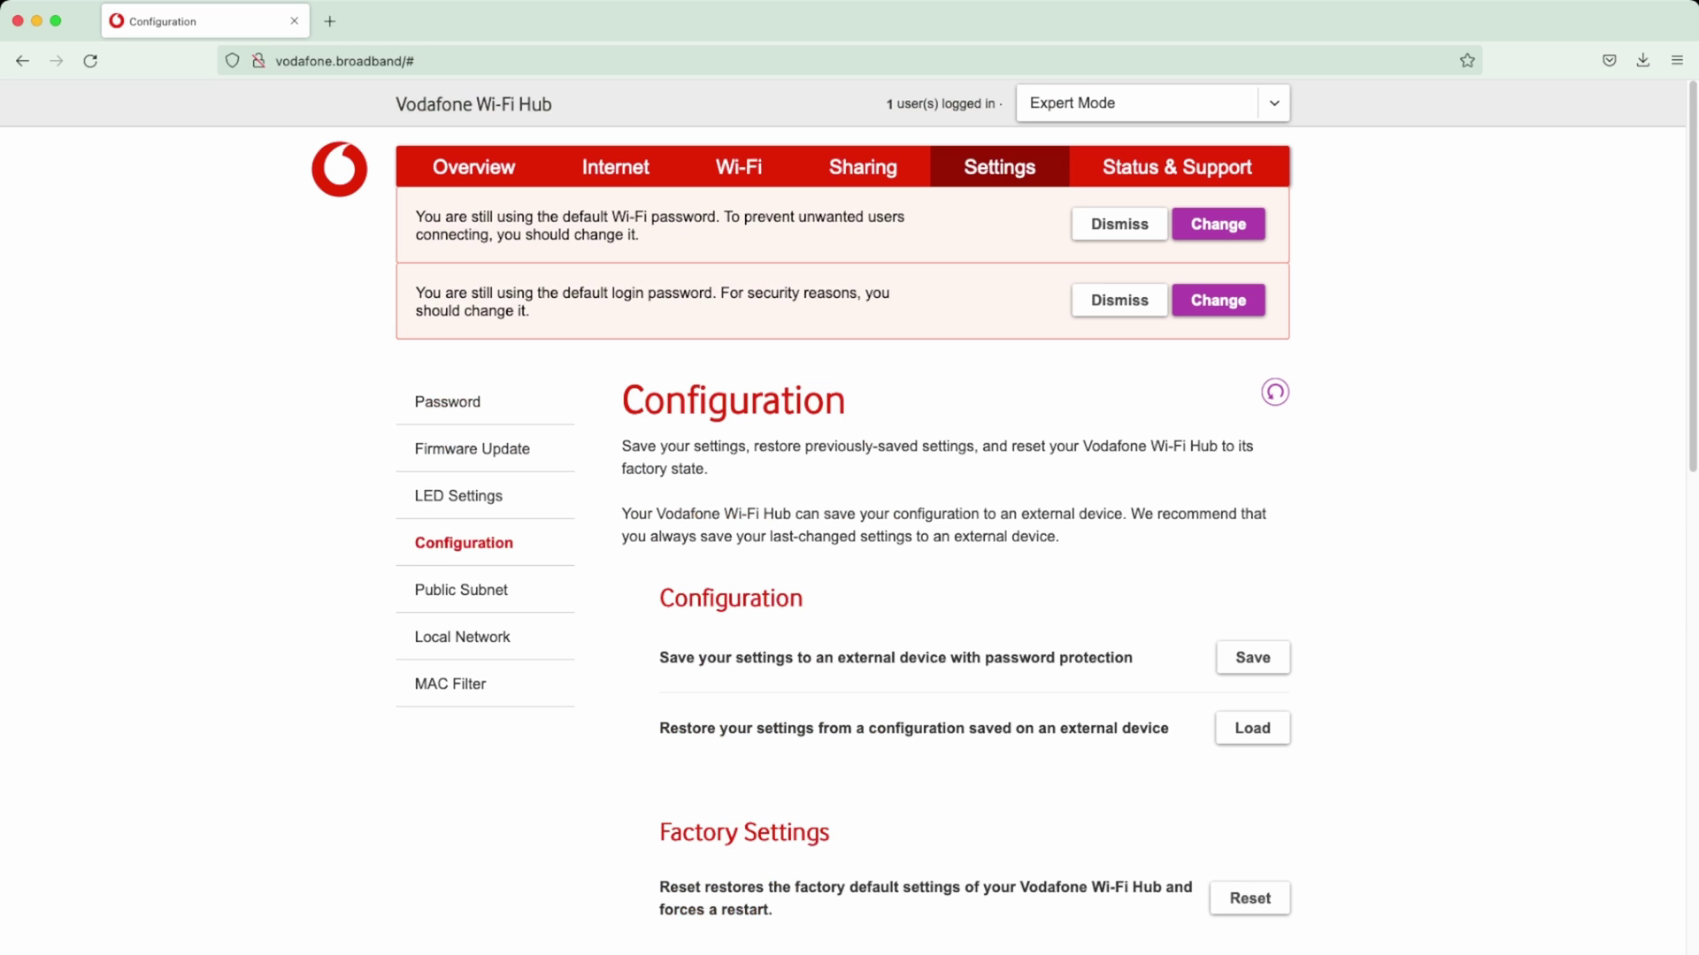
View the Public Subnet page and review the Local Network page's network settings, DHCPv4 parameters and static DHCPv4 sections.
left_click(461, 590)
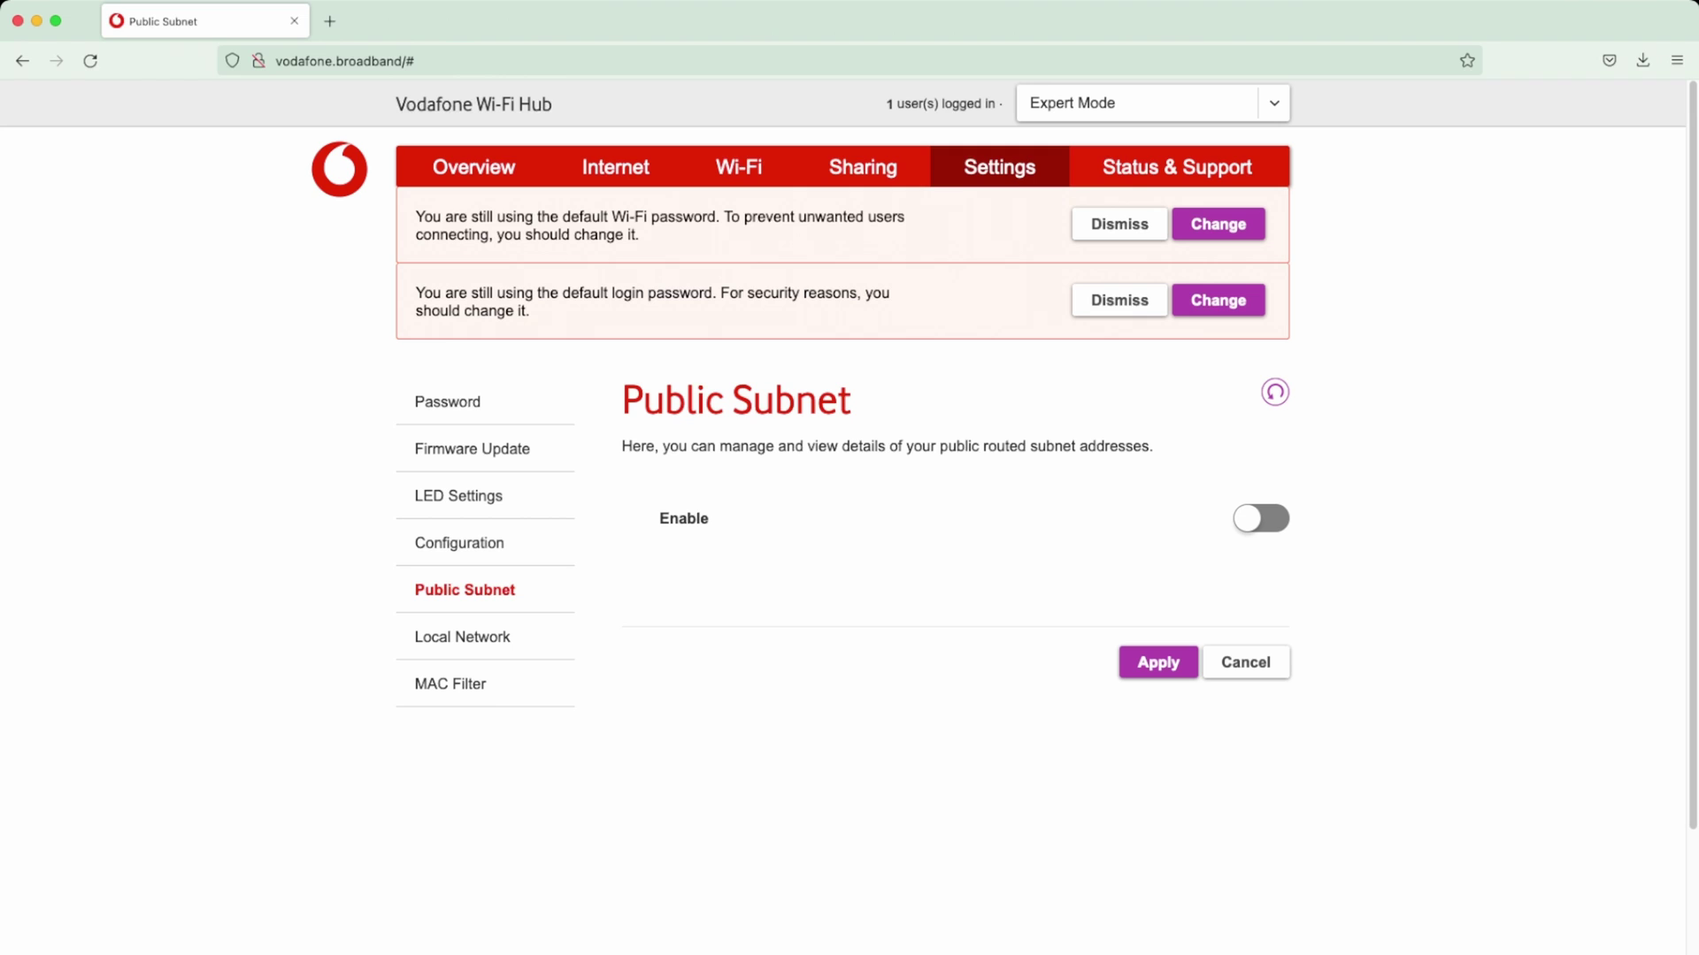
left_click(462, 637)
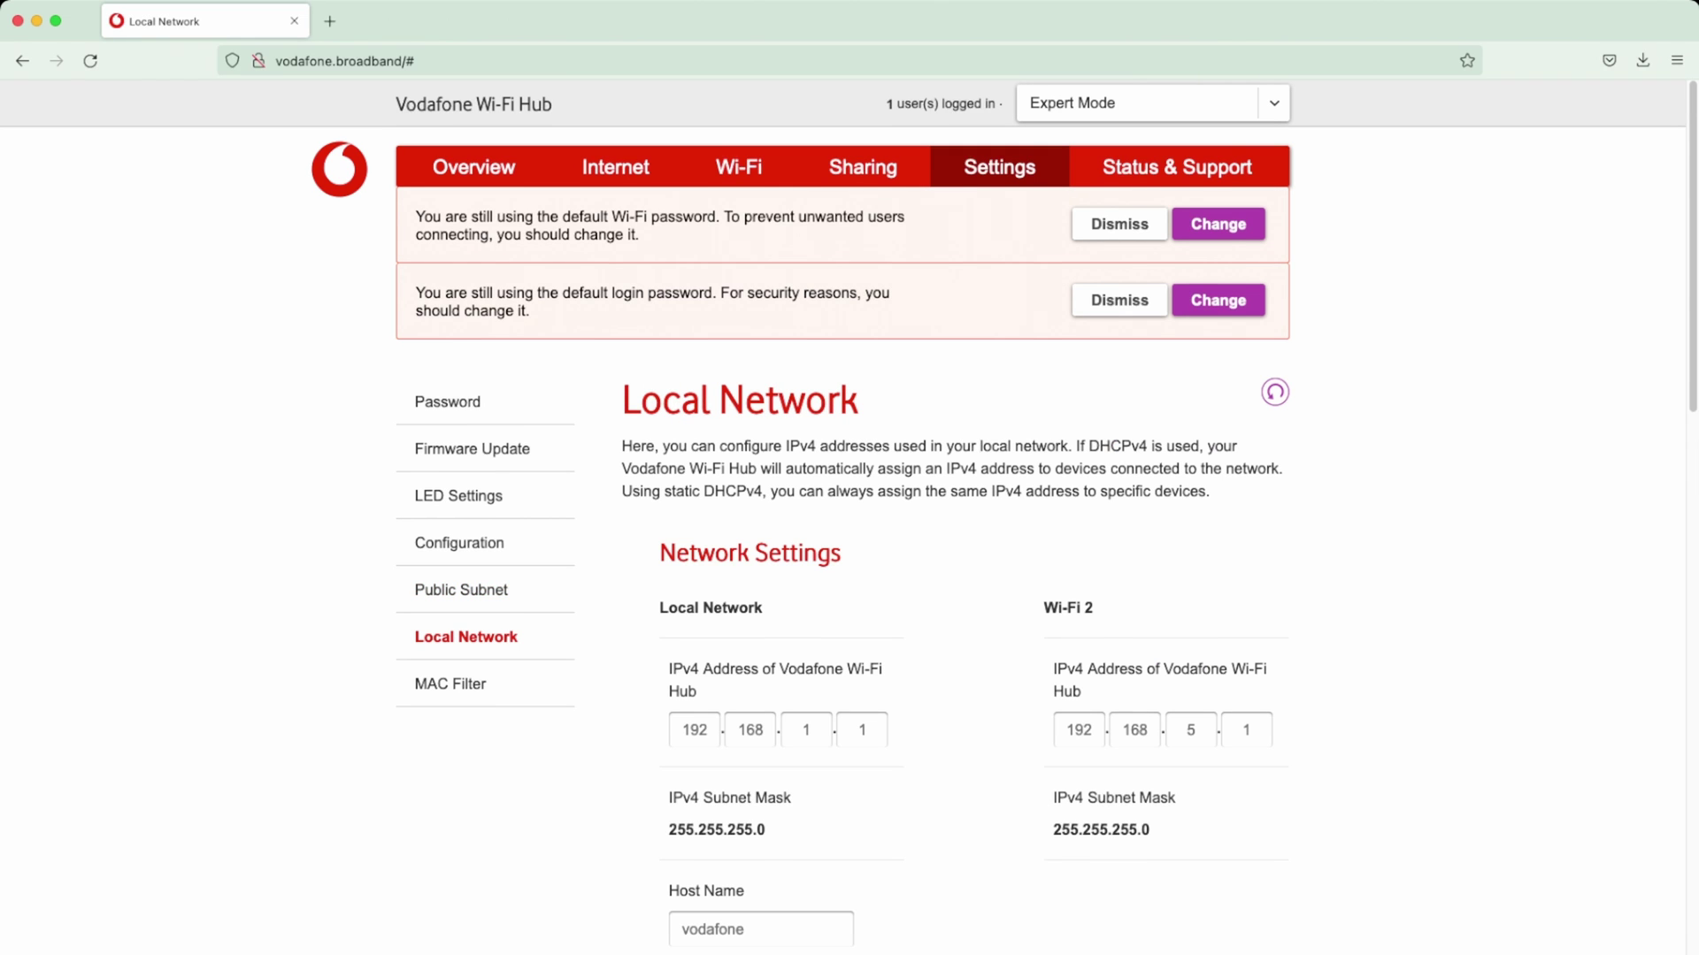
scroll(850, 531, "down", 3)
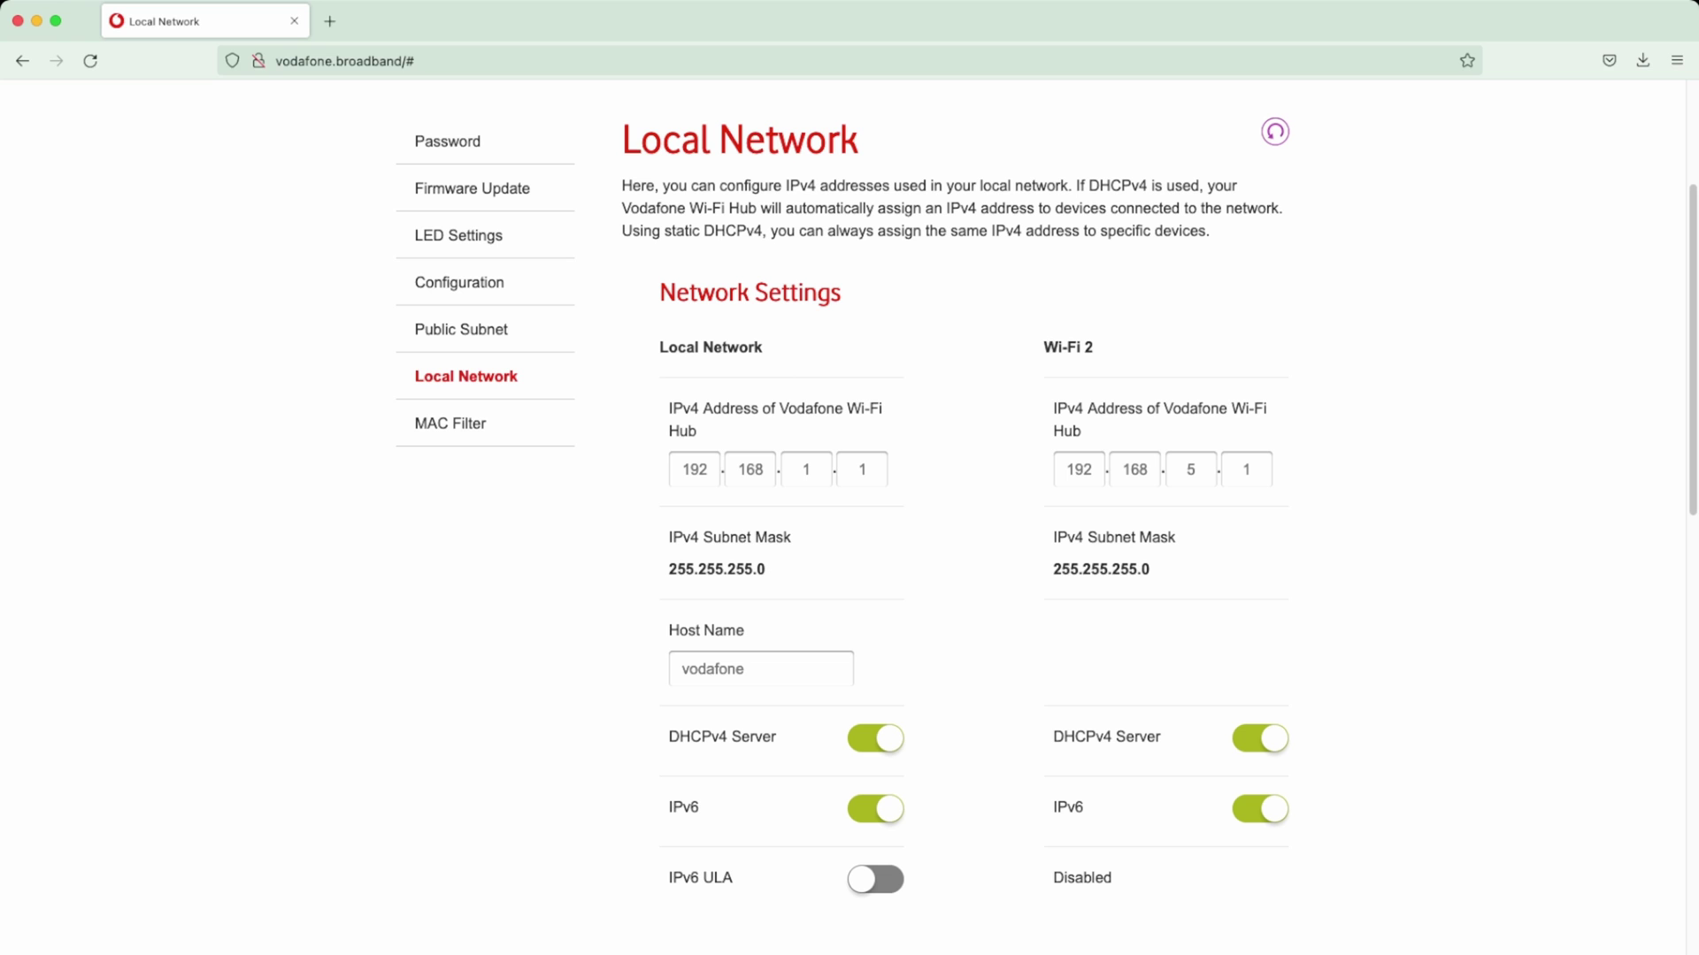
scroll(850, 531, "down", 5)
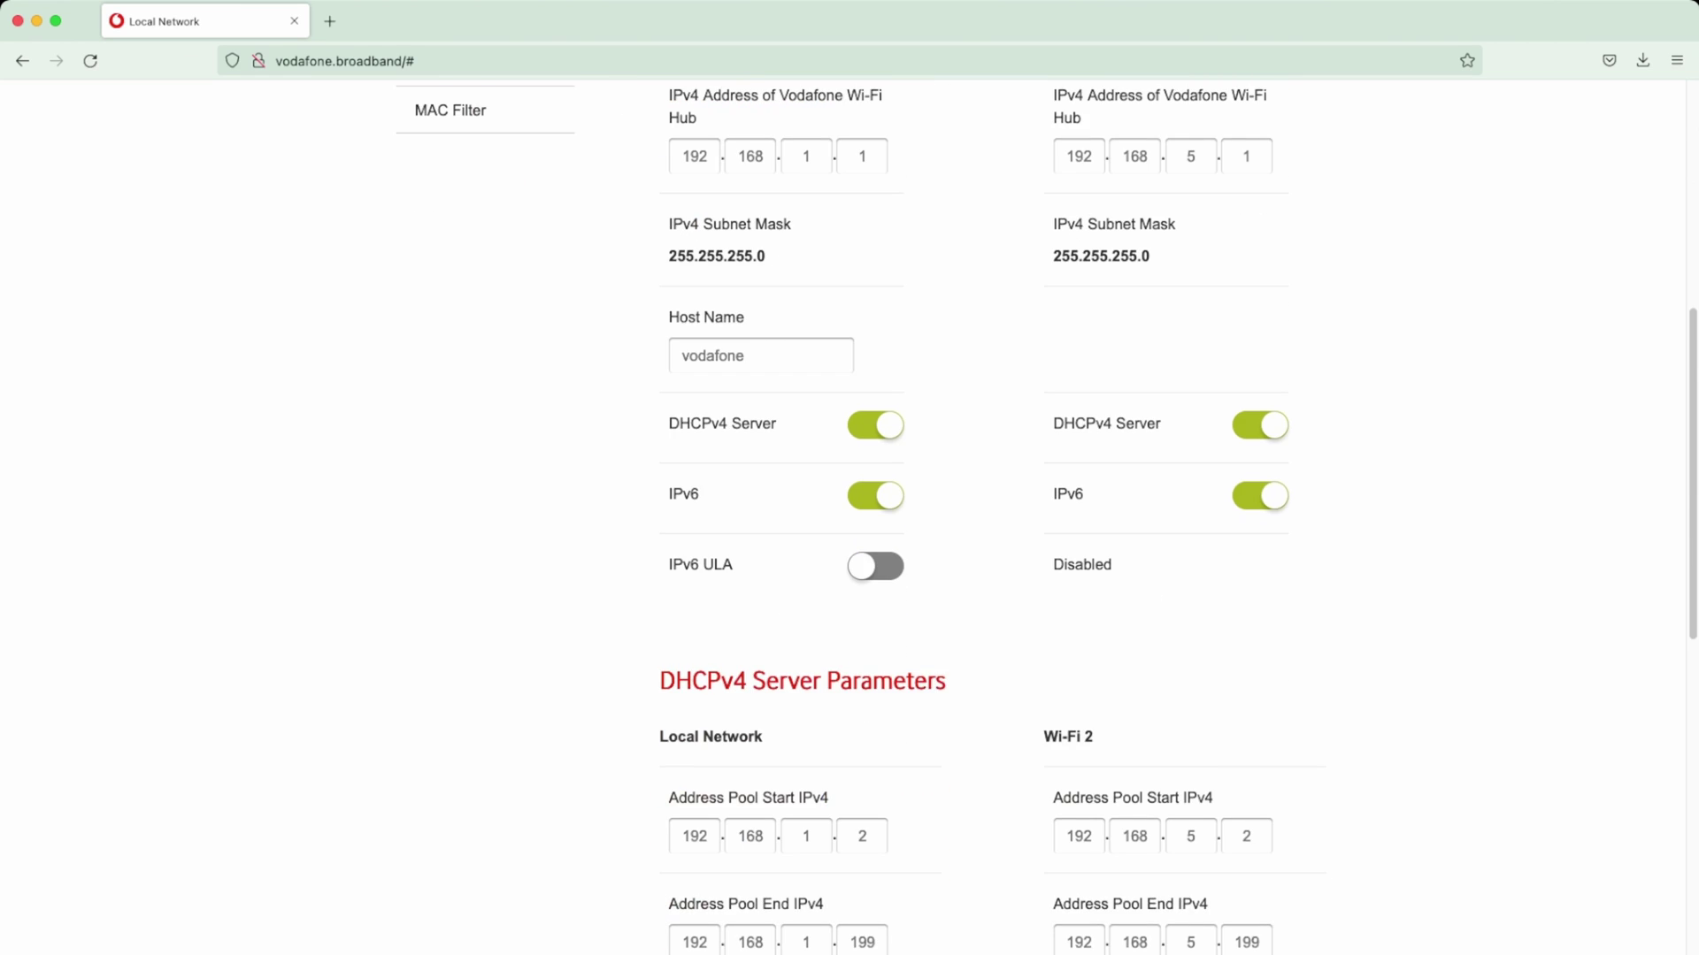
scroll(849, 531, "down", 5)
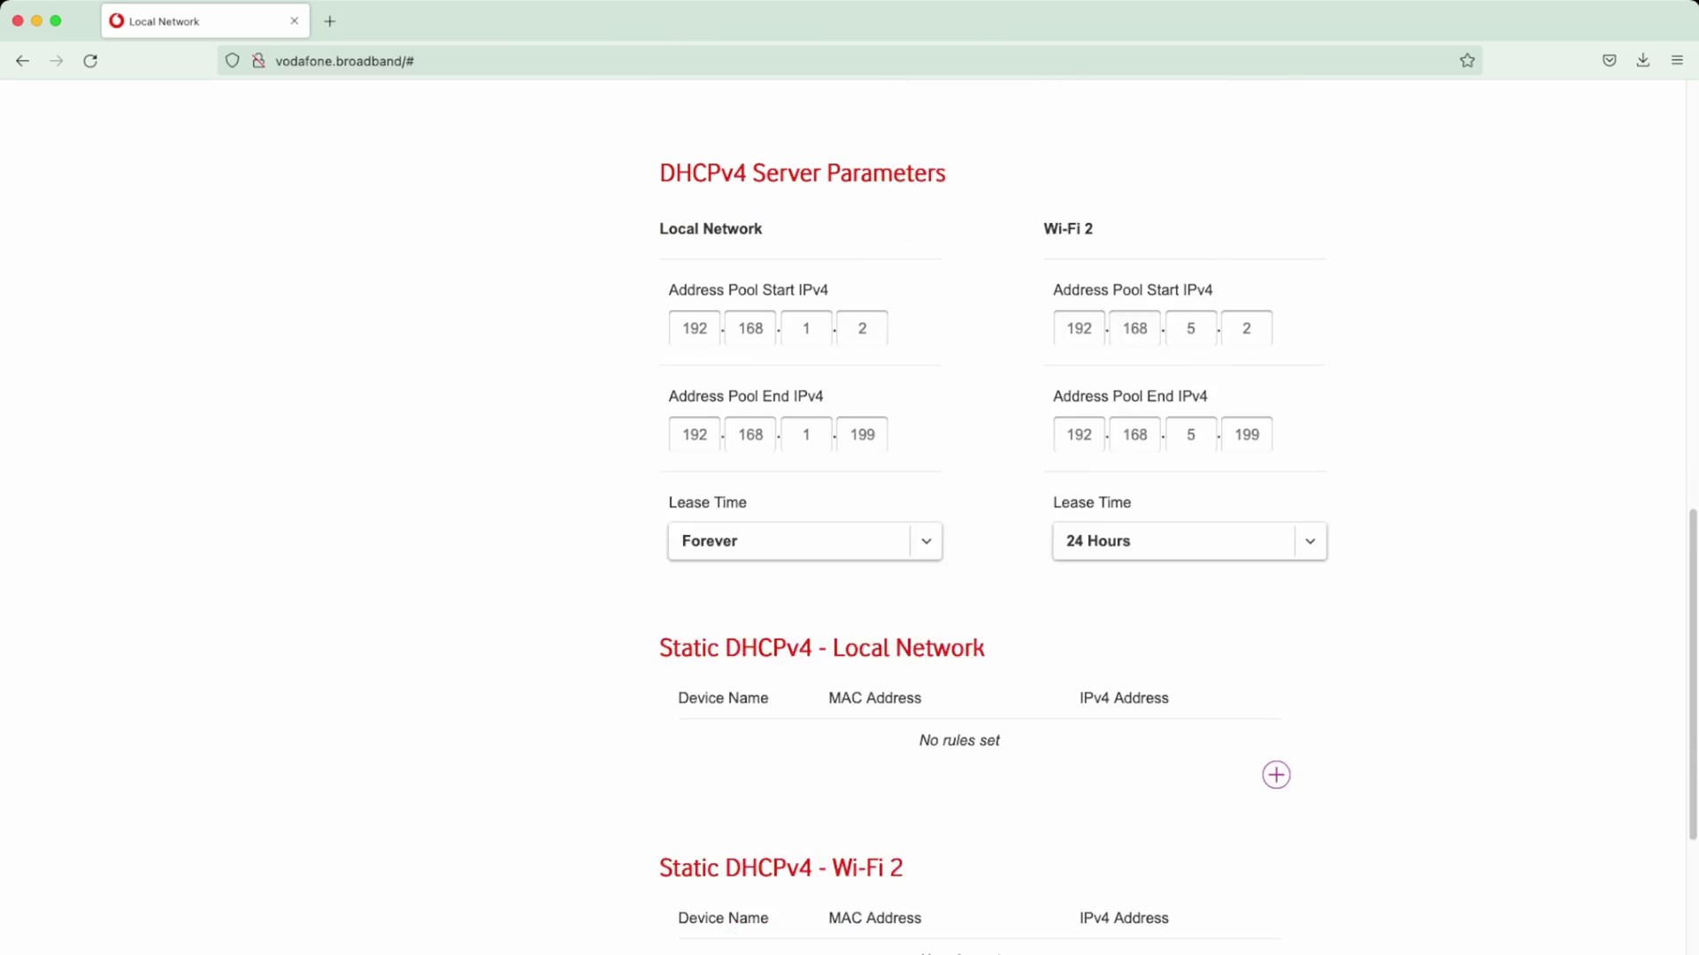
scroll(849, 531, "up", 12)
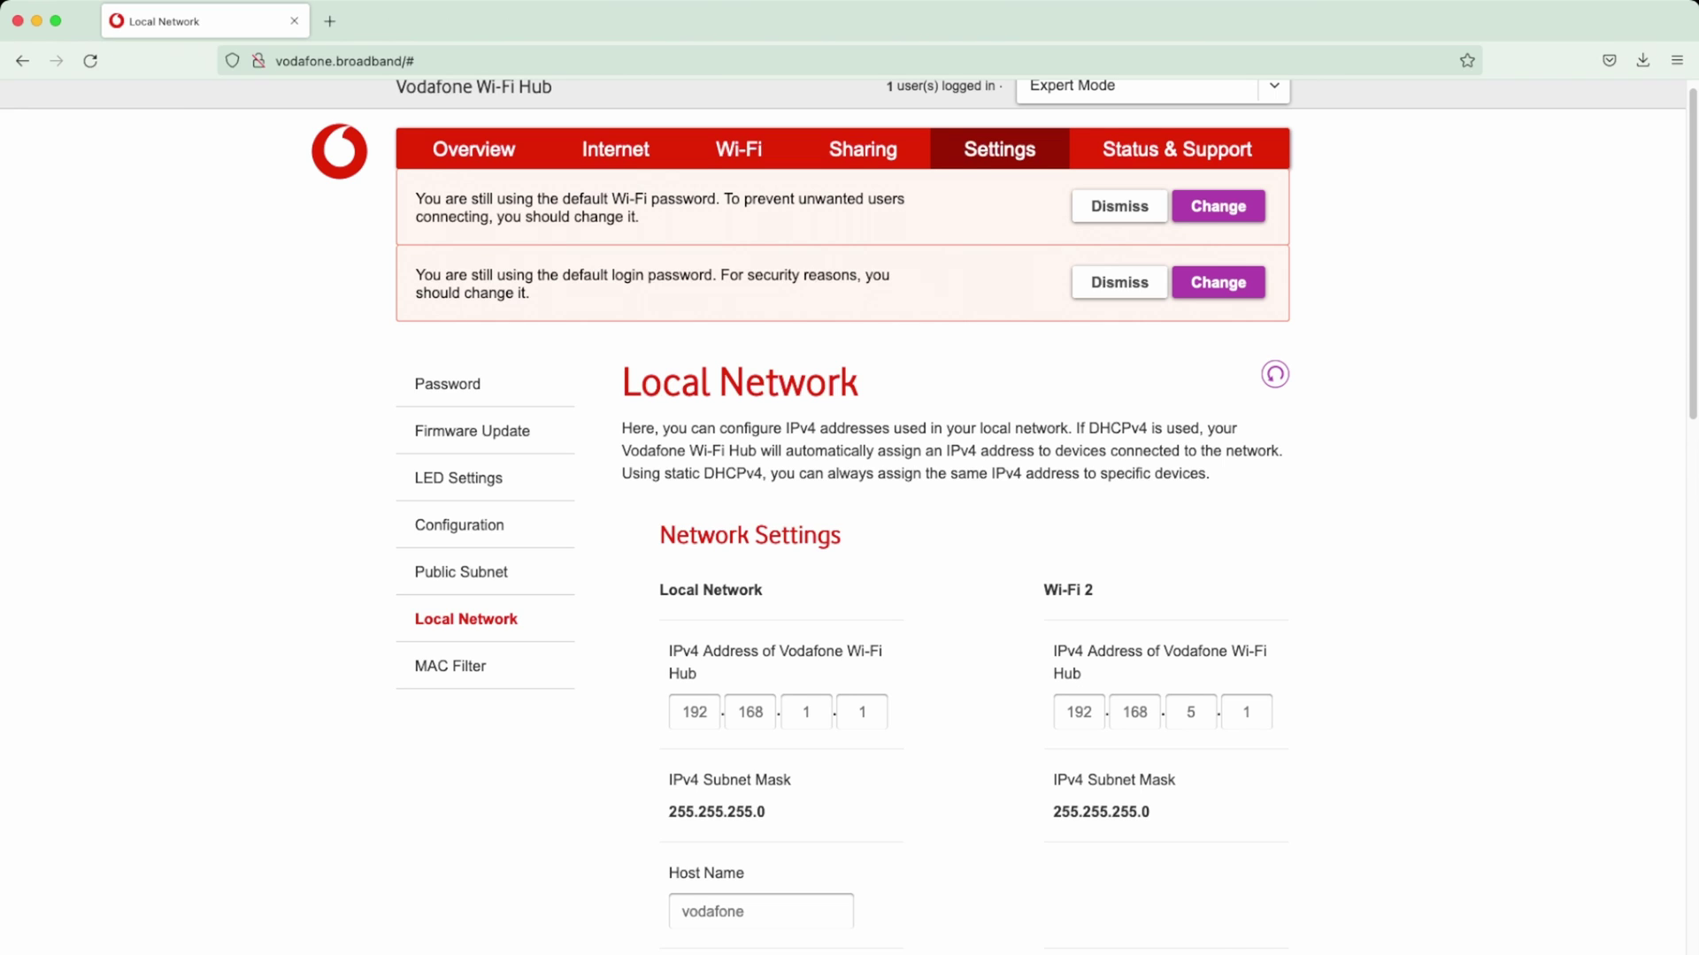
Set the third octet of the hub's local network IPv4 address to 50 and check the DHCPv4 address pool.
double_click(806, 713)
type("50")
scroll(973, 518, "down", 7)
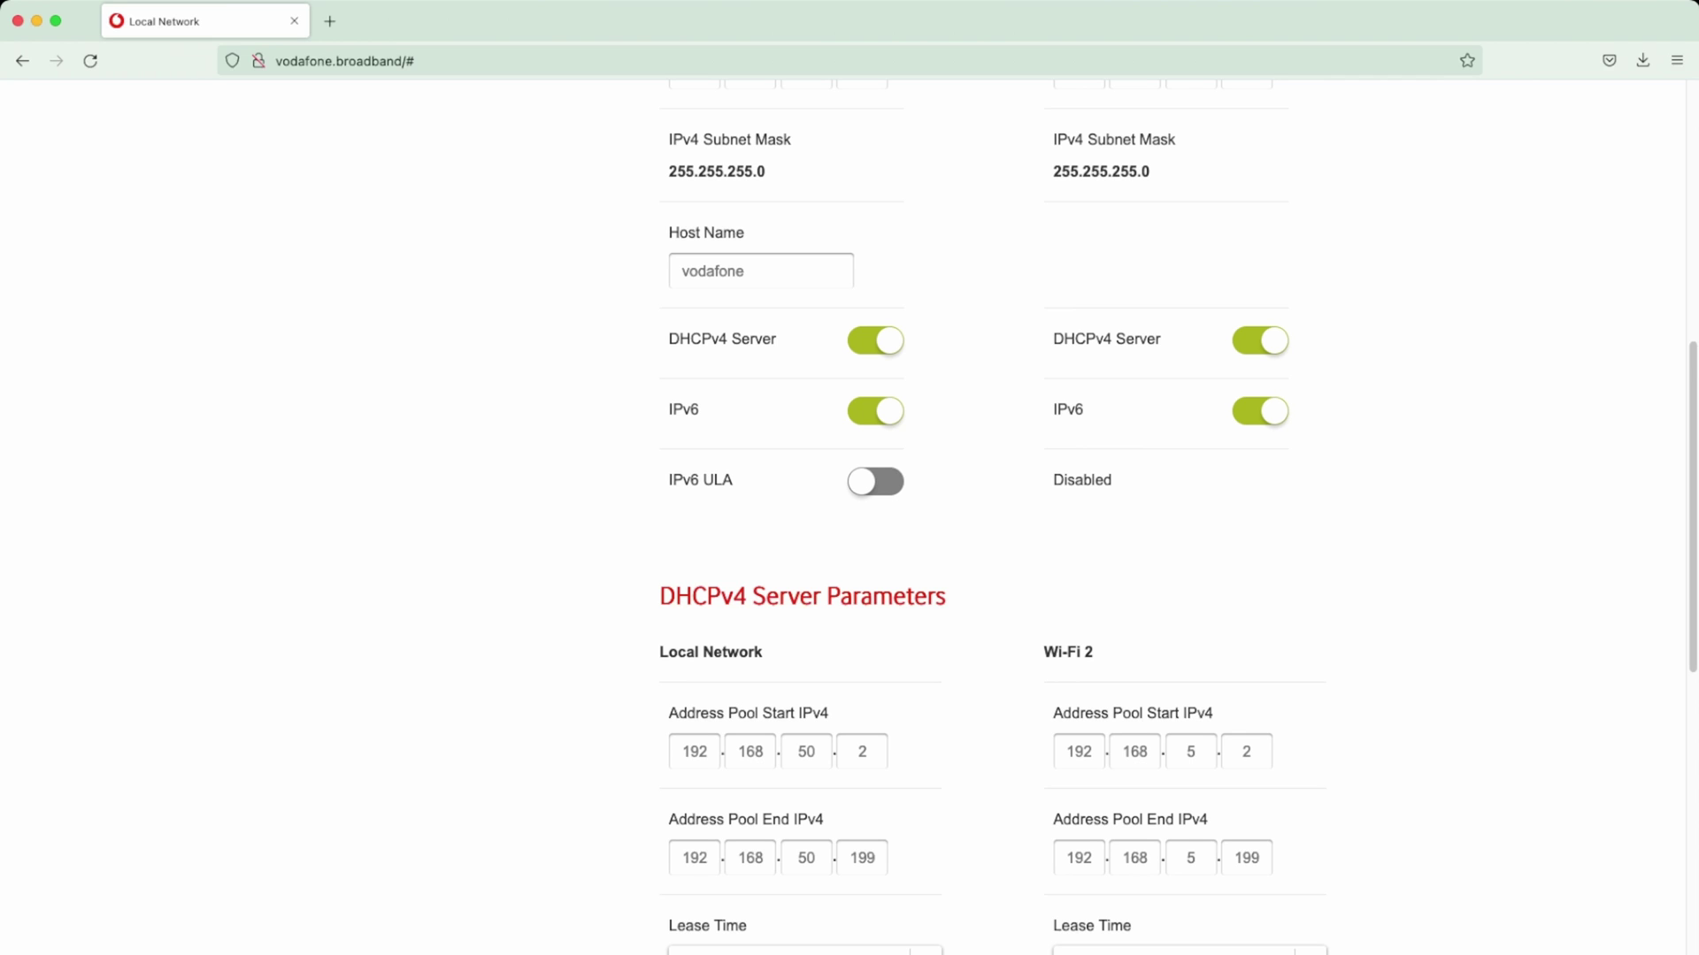
scroll(974, 517, "down", 4)
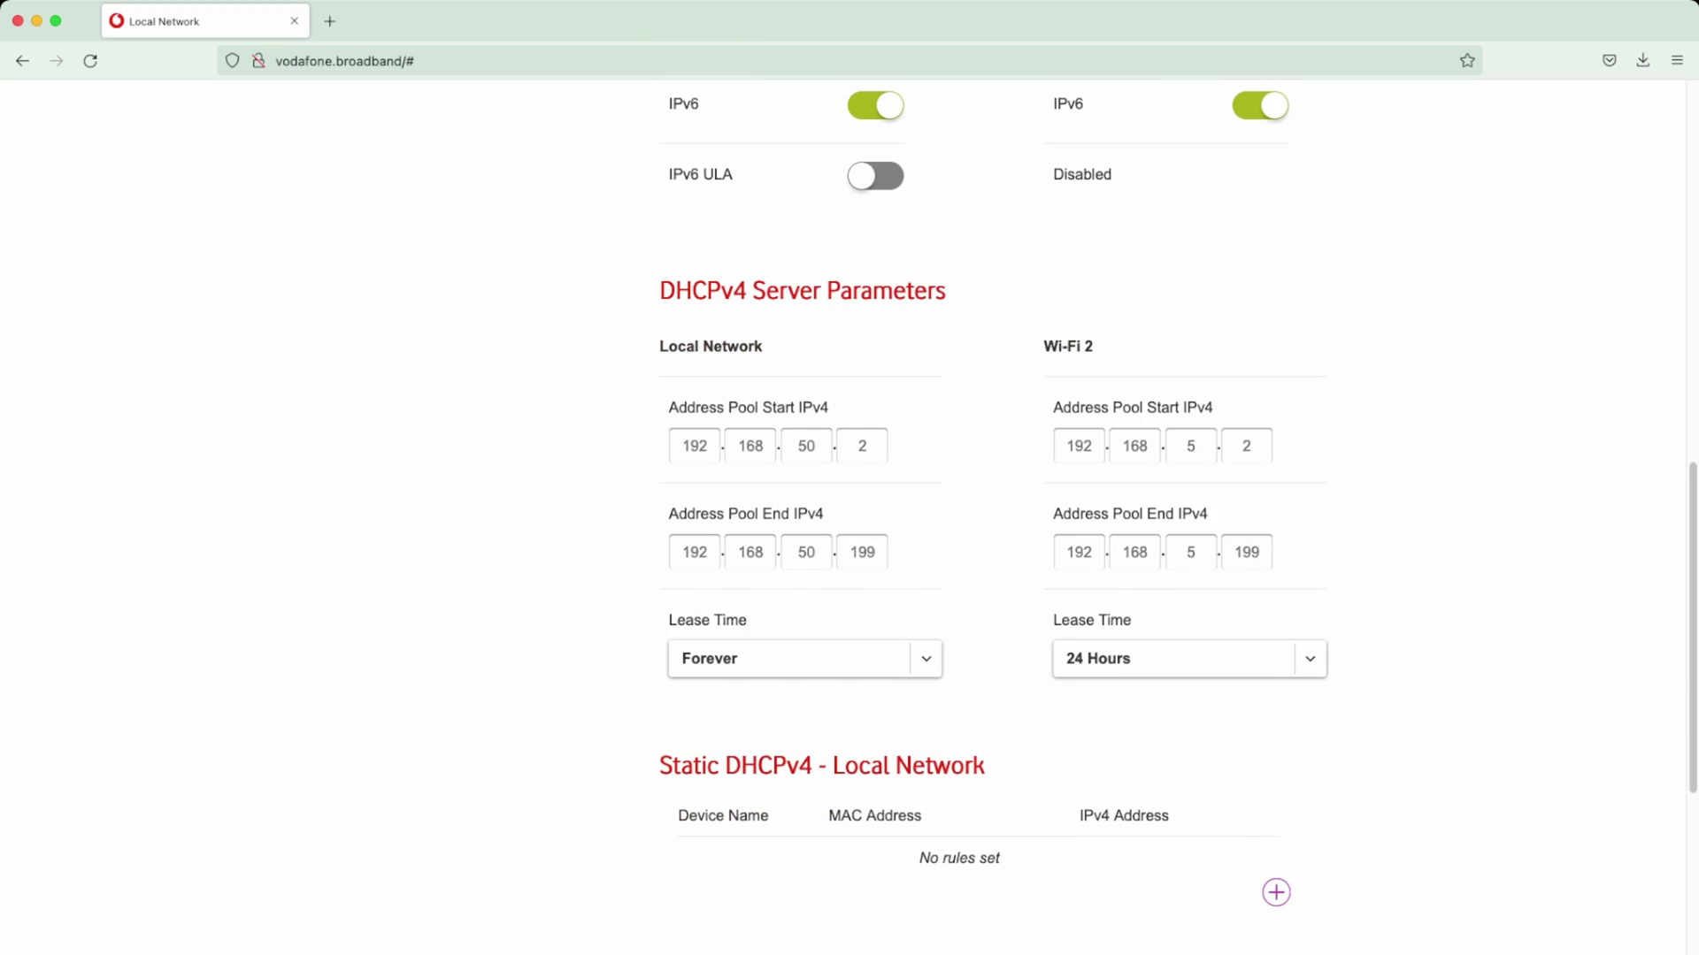
scroll(974, 517, "up", 4)
scroll(973, 518, "up", 7)
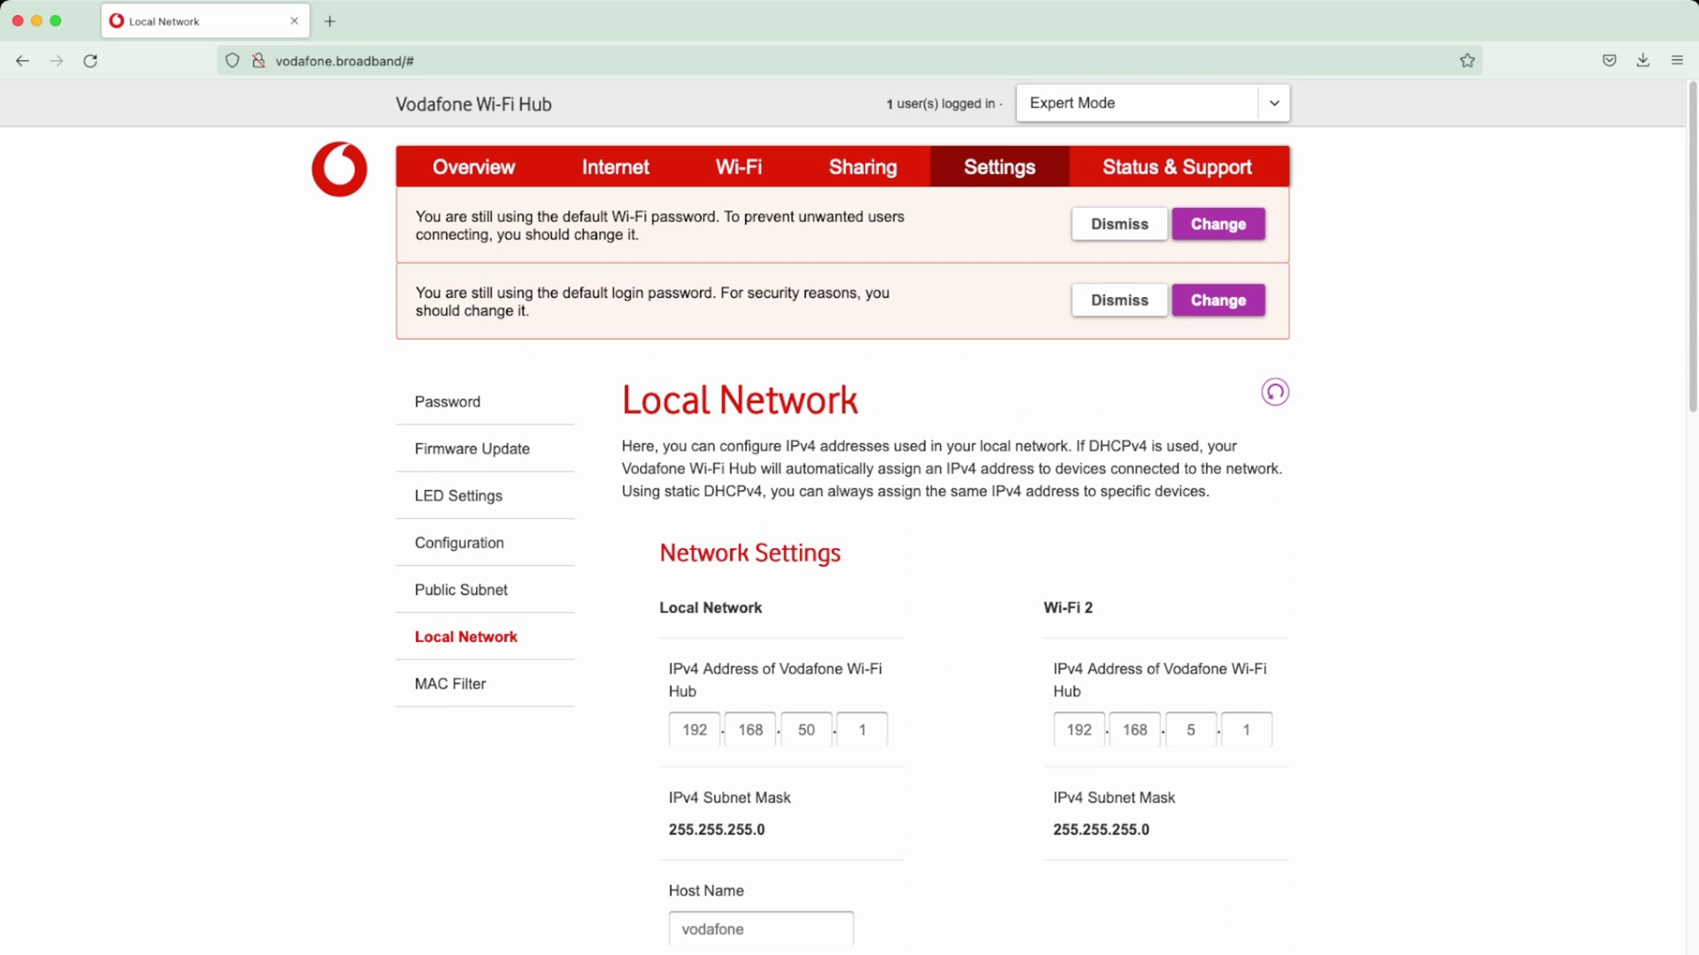
Highlight the Wi-Fi 2 network heading and cancel the unapplied Local Network changes.
triple_click(1067, 607)
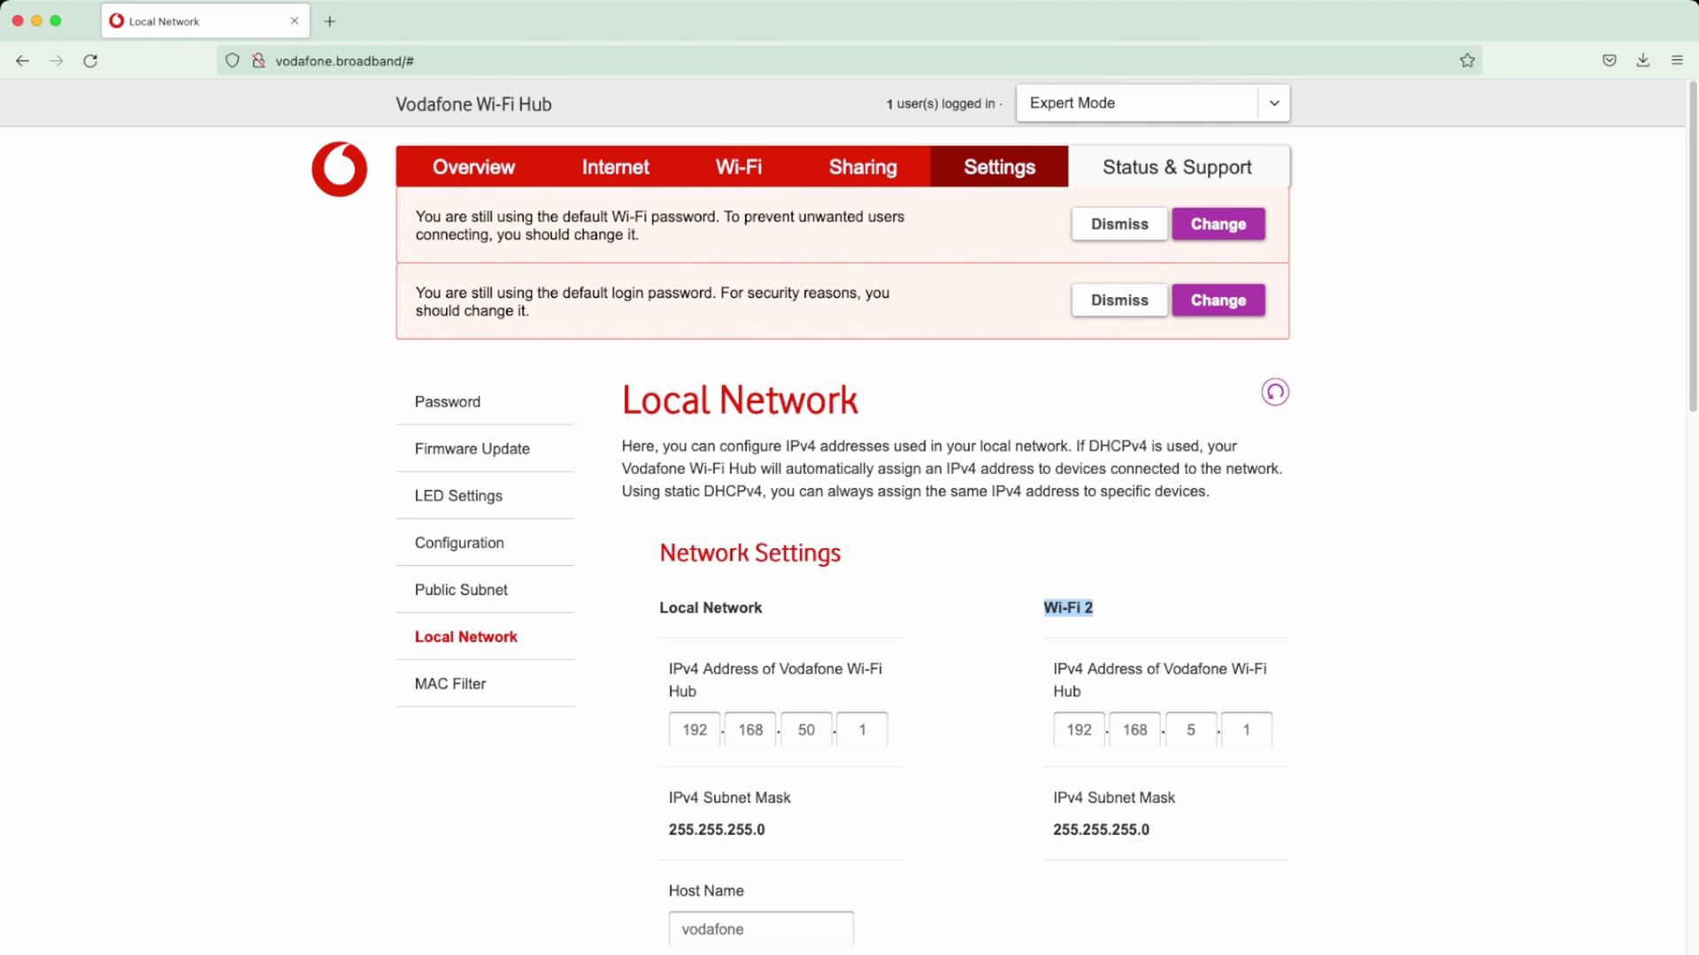
left_click(1176, 167)
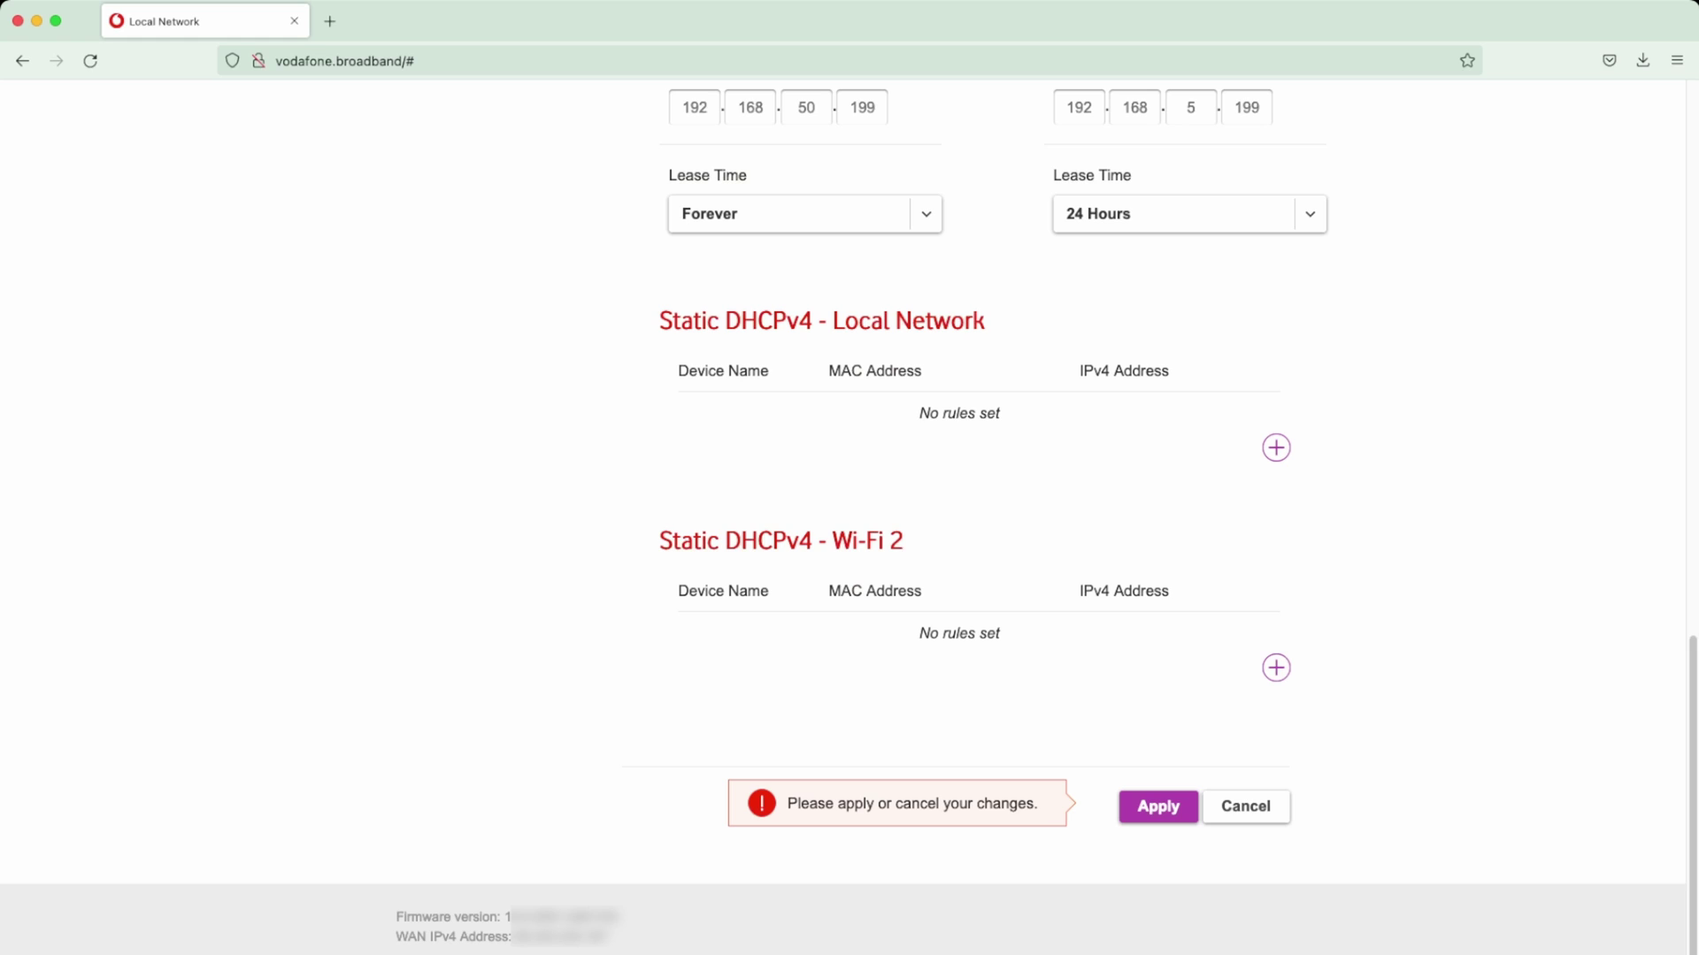
scroll(850, 478, "up", 8)
scroll(849, 478, "down", 8)
left_click(1245, 806)
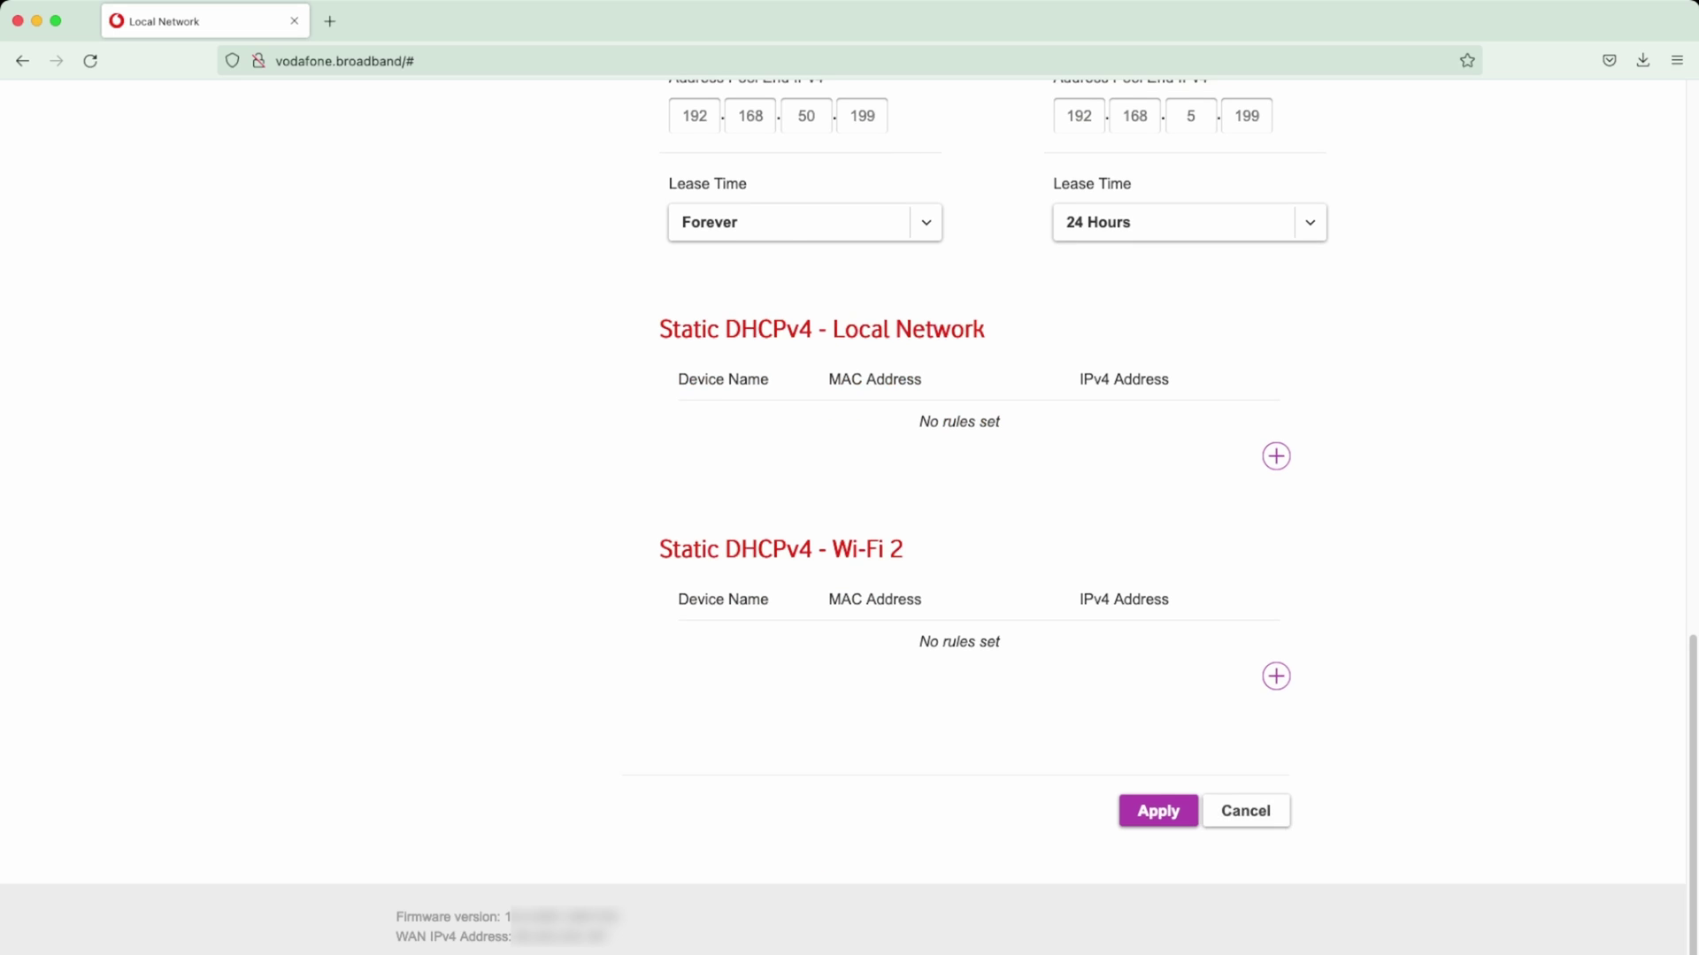
scroll(849, 531, "up", 15)
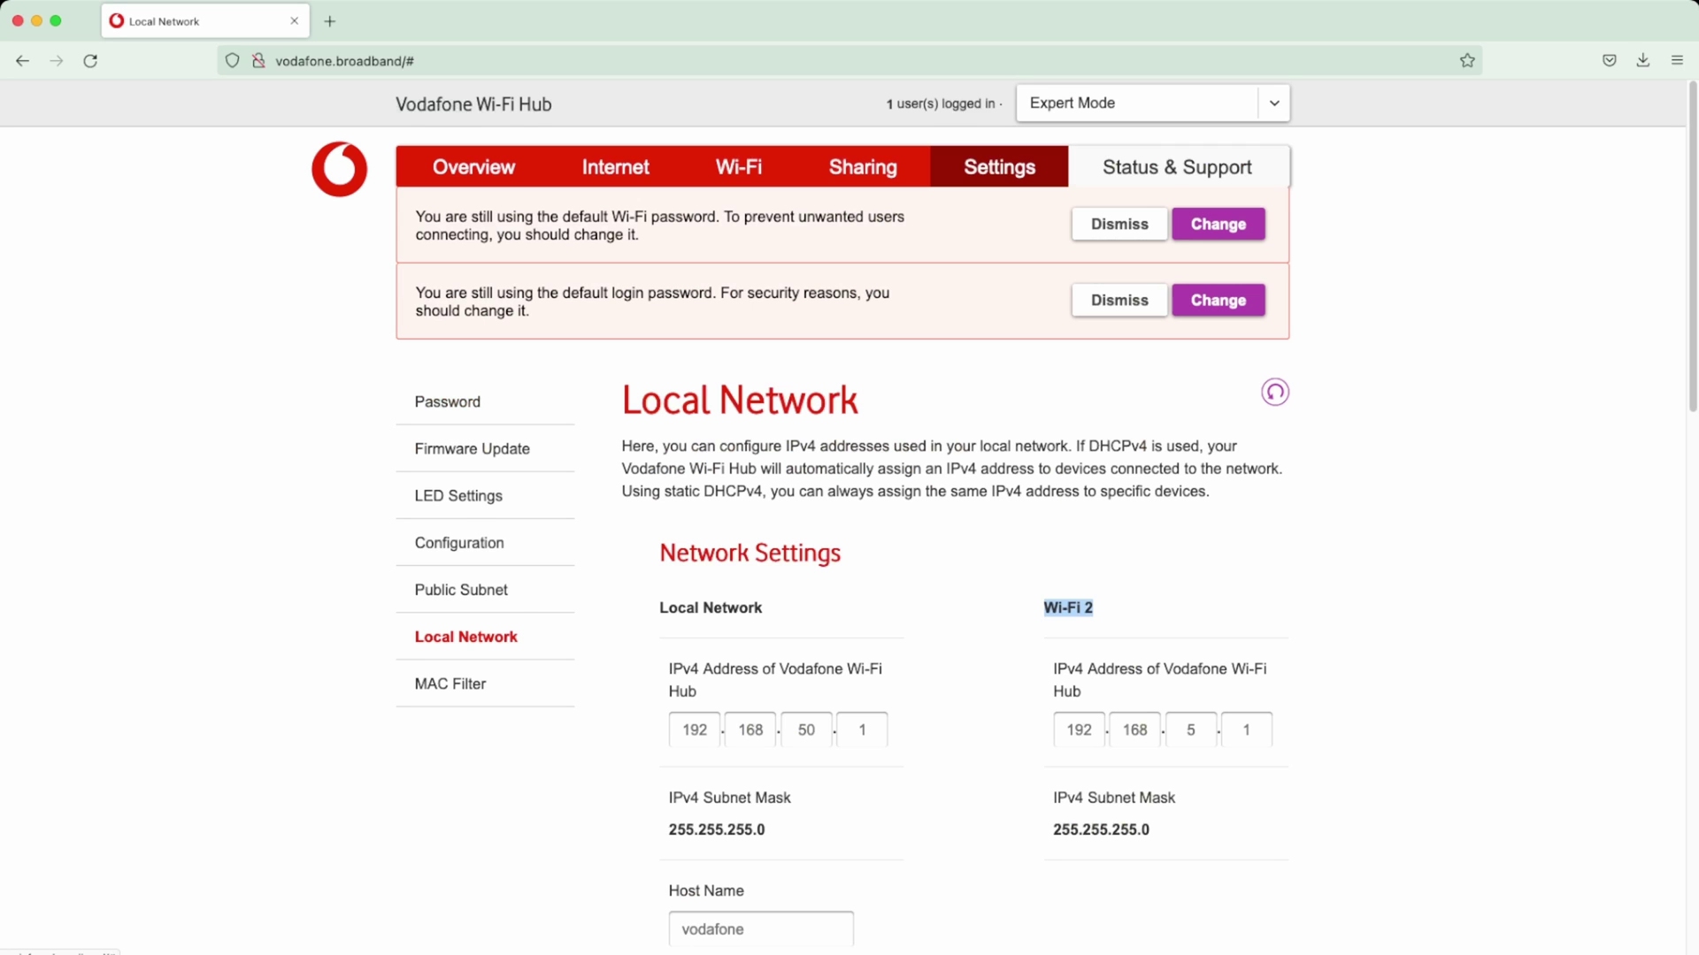
Show only errors and warnings in the Event Log under Status & Support, and view the Reconnect page.
left_click(1177, 167)
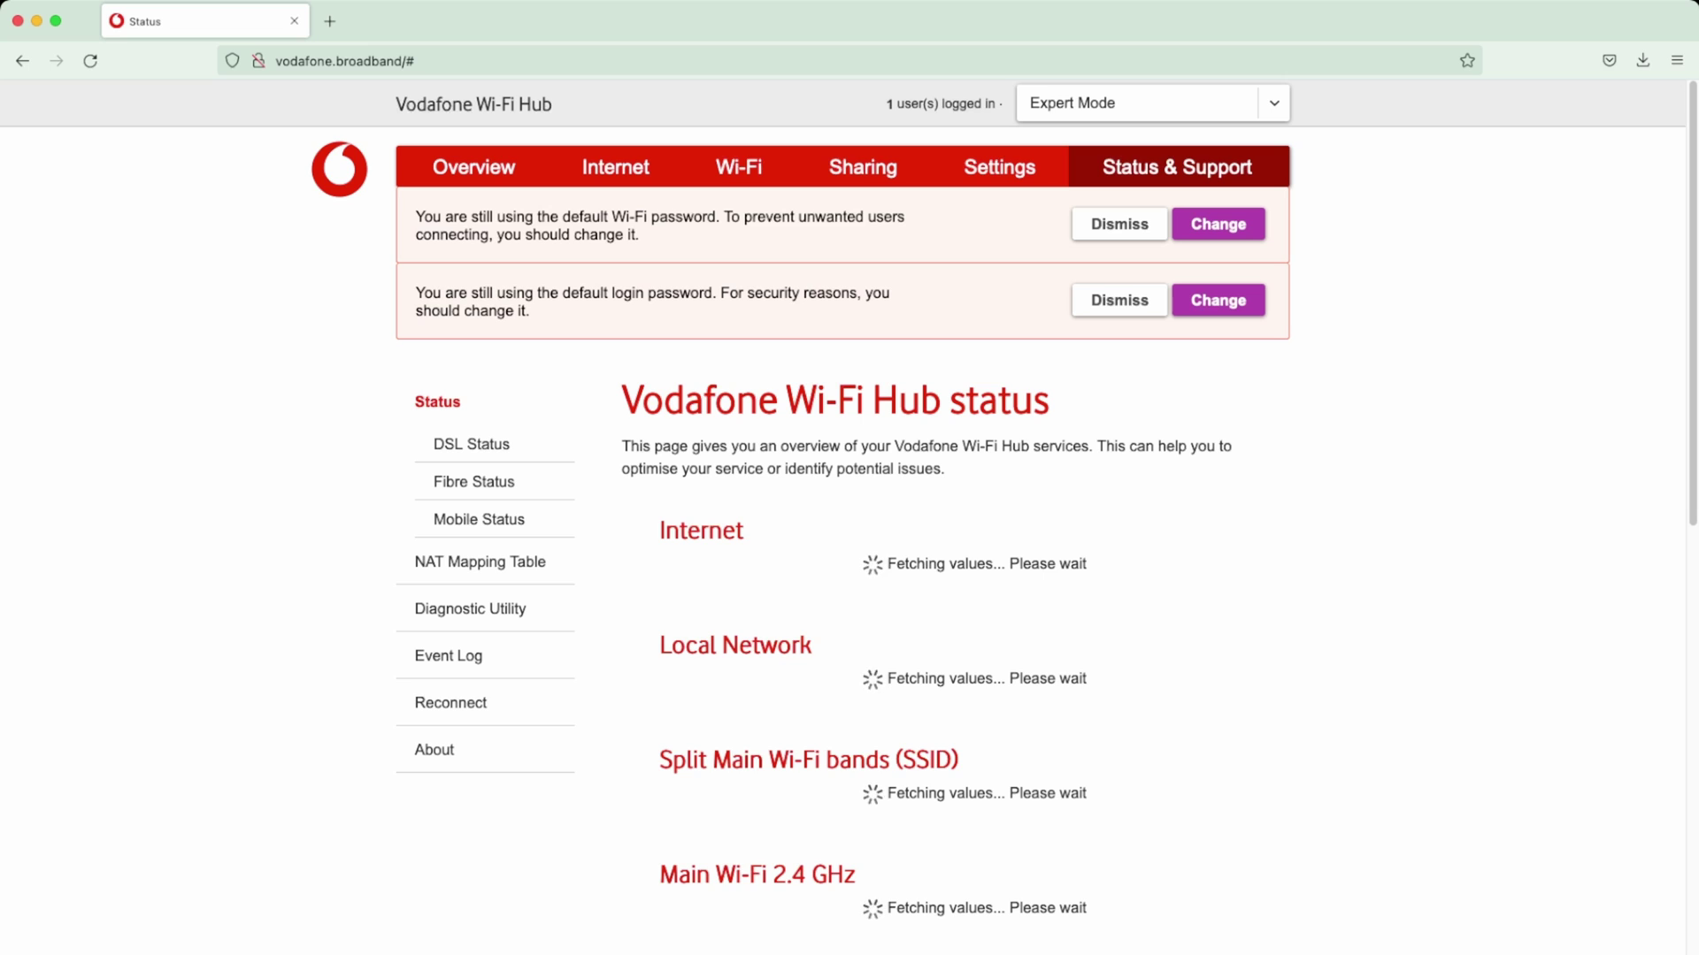
left_click(448, 655)
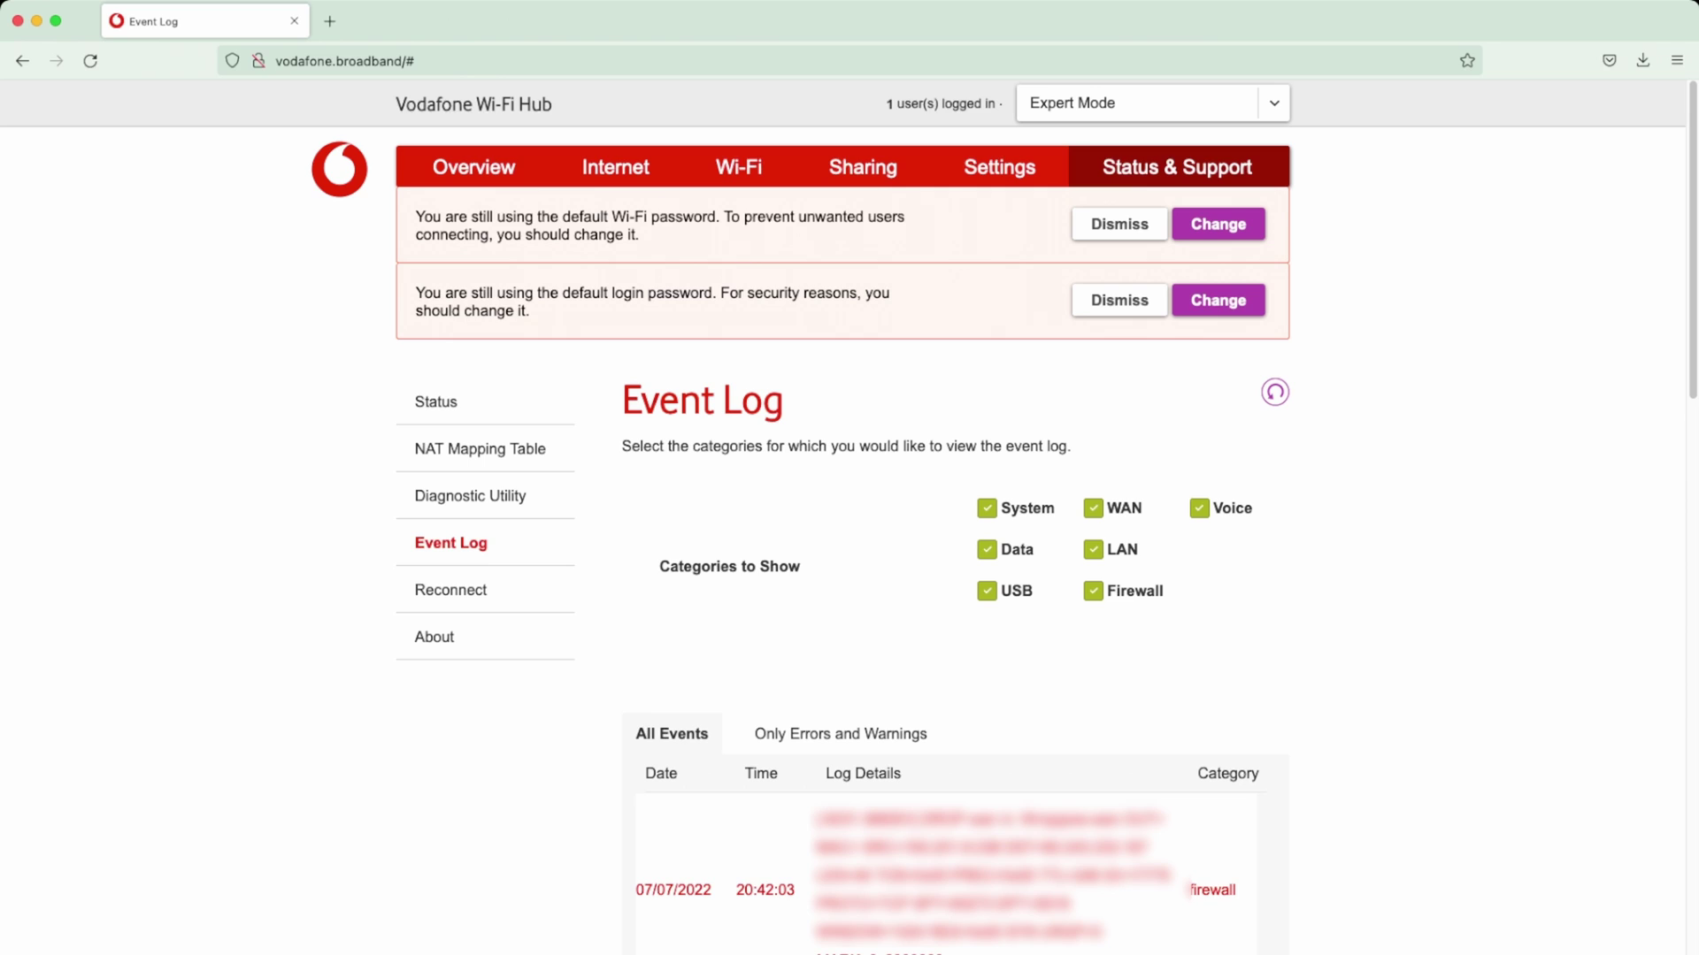
left_click(839, 733)
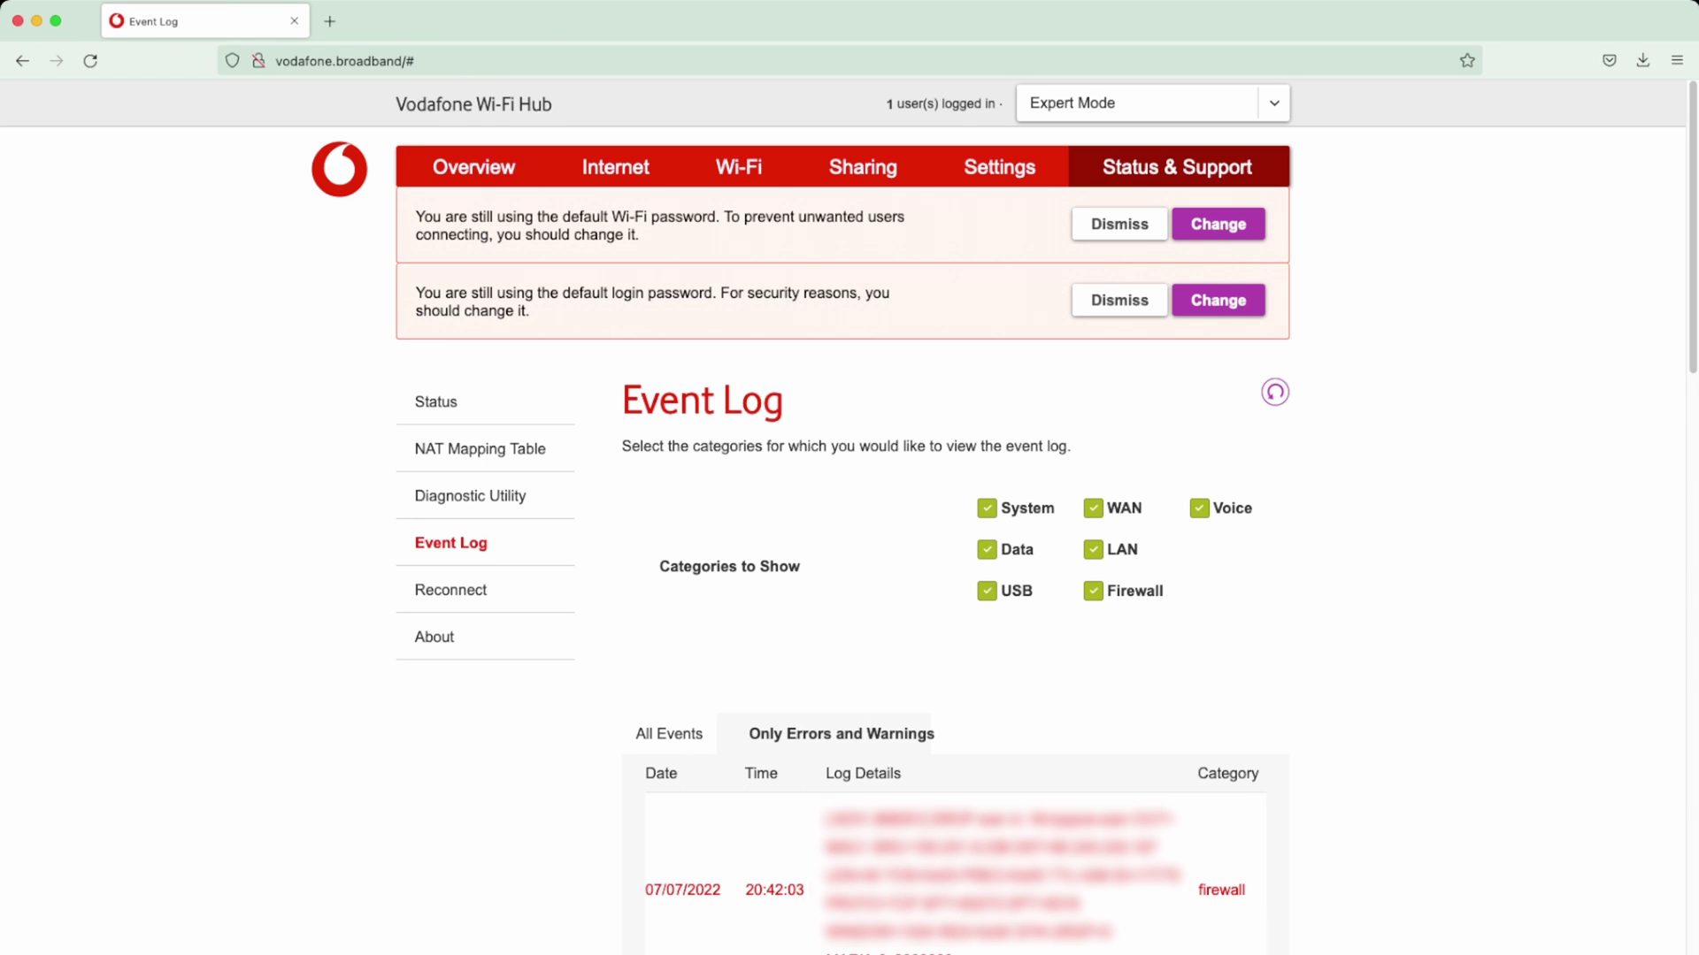
left_click(450, 590)
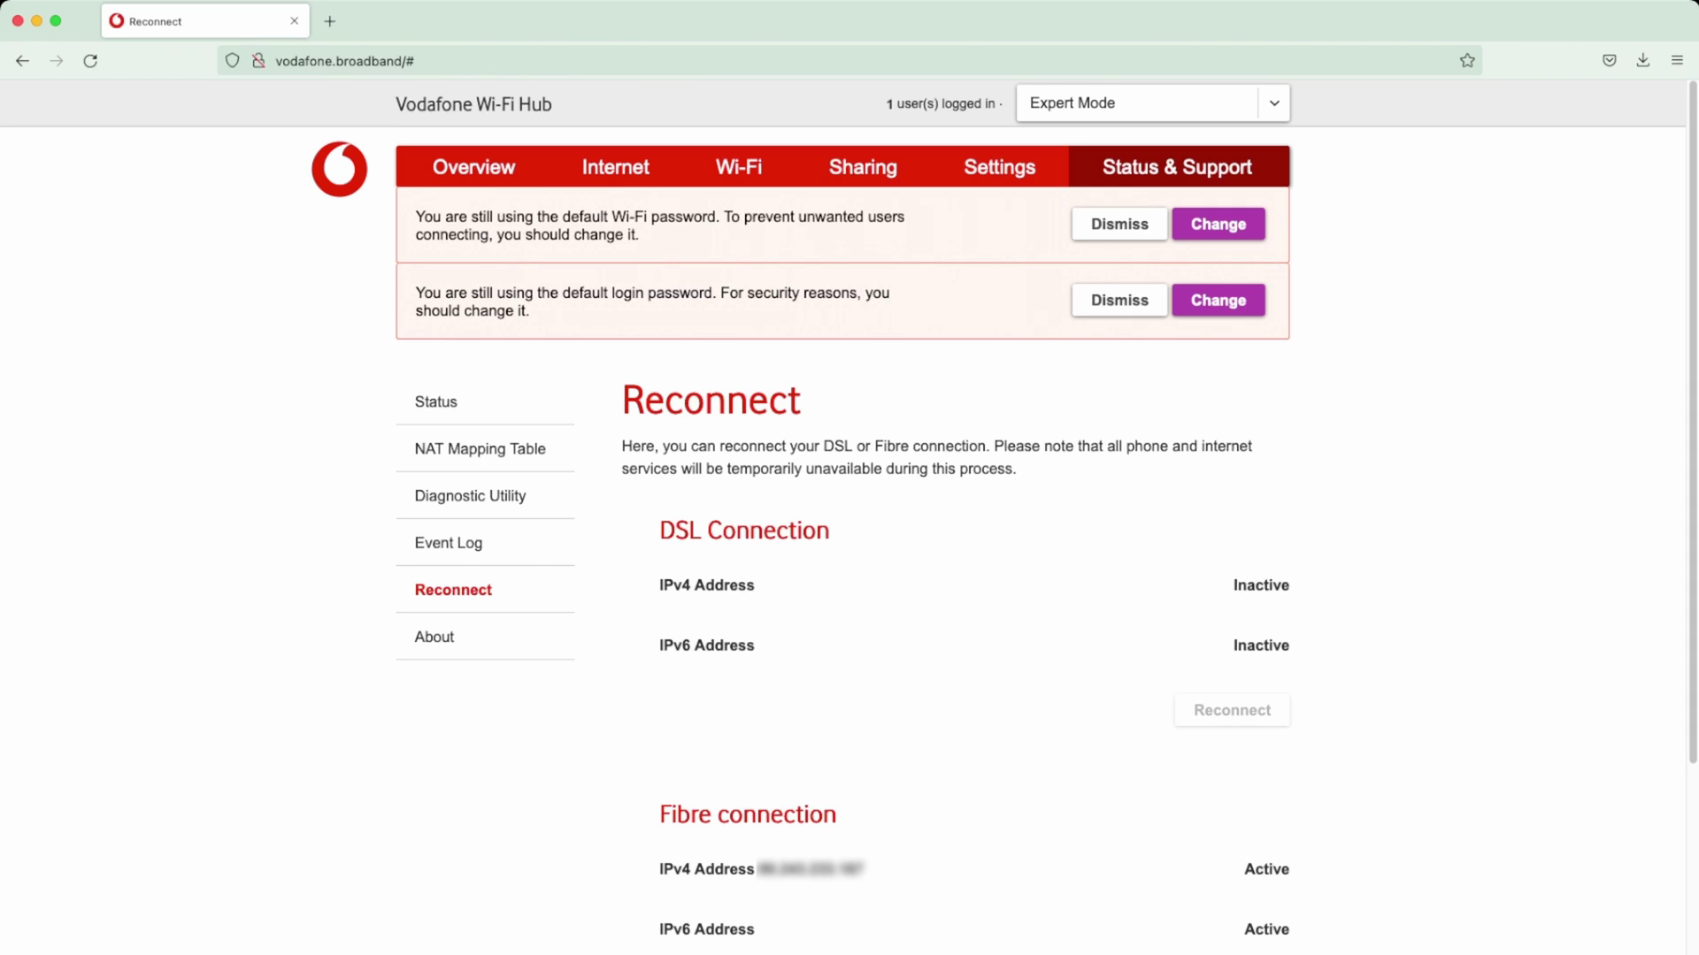
Log out of the hub and open the password help on the login page.
left_click(1150, 102)
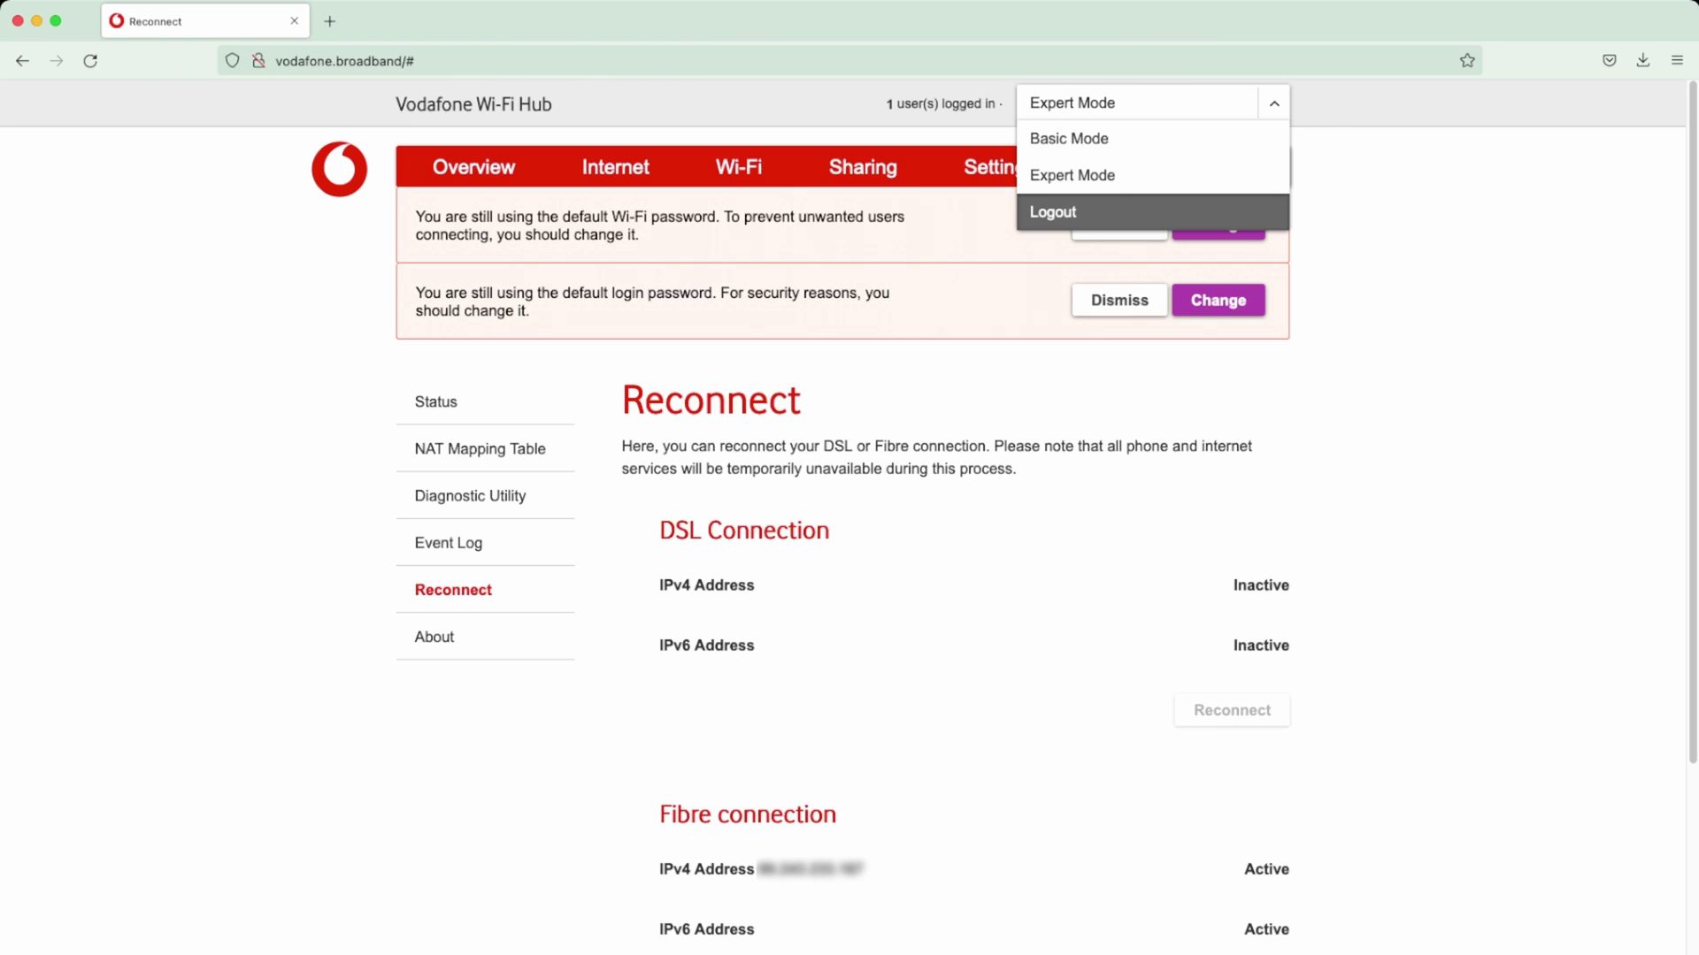
key("Return")
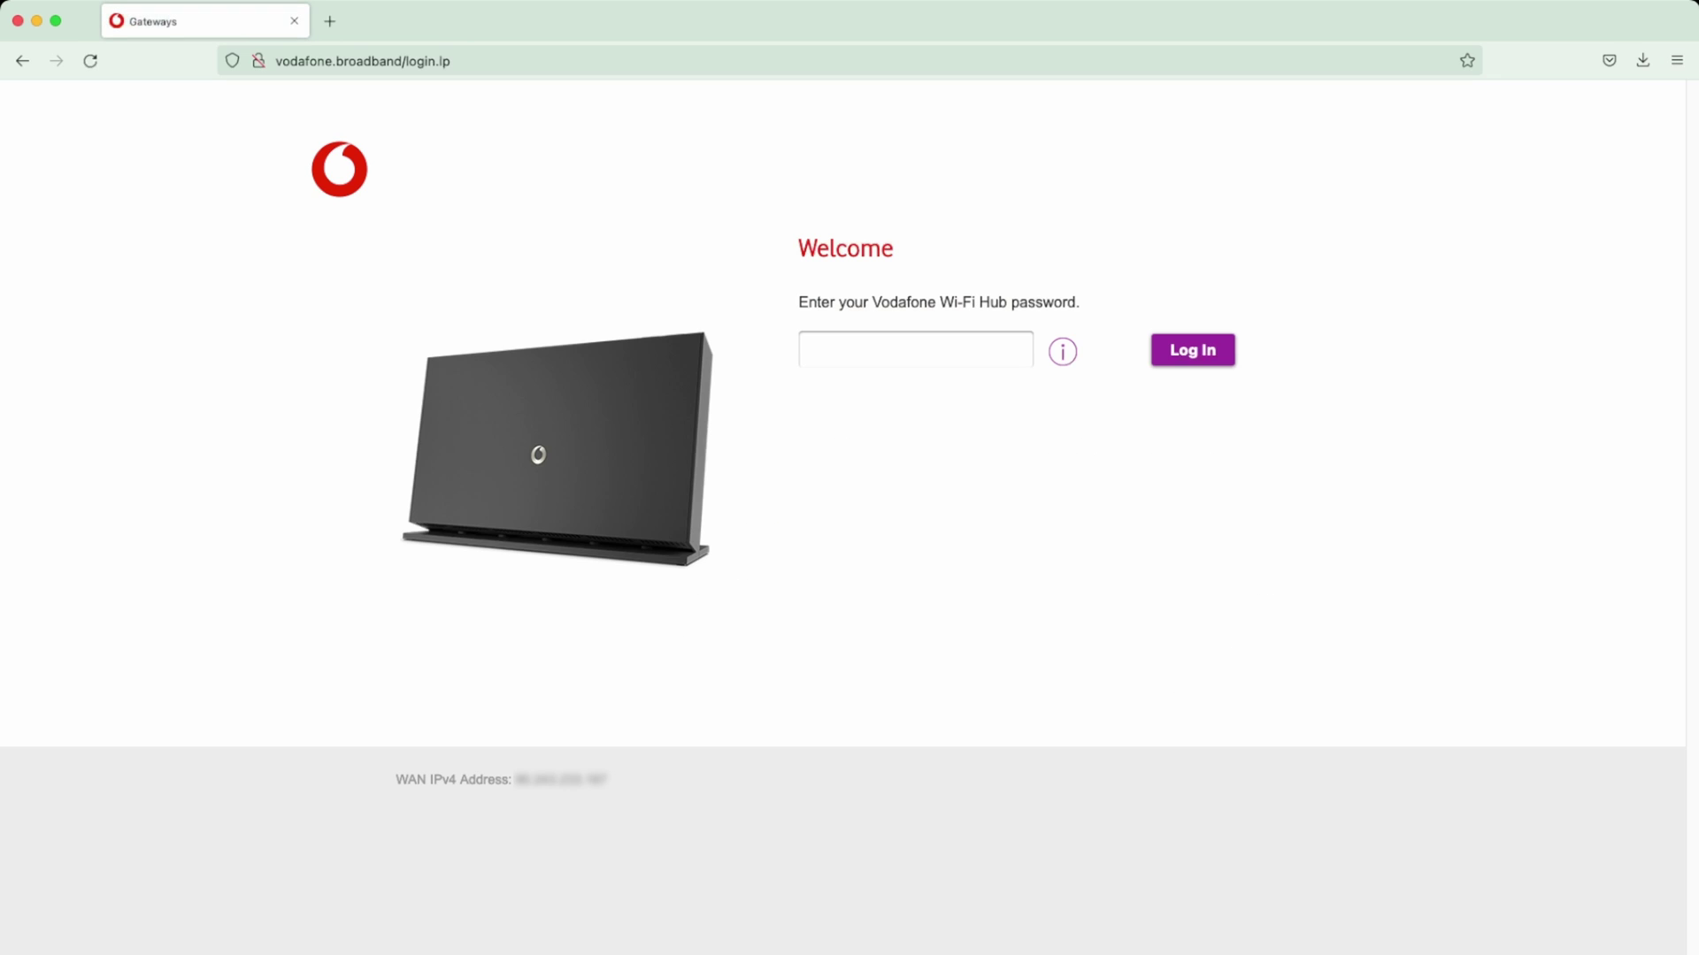
left_click(1061, 351)
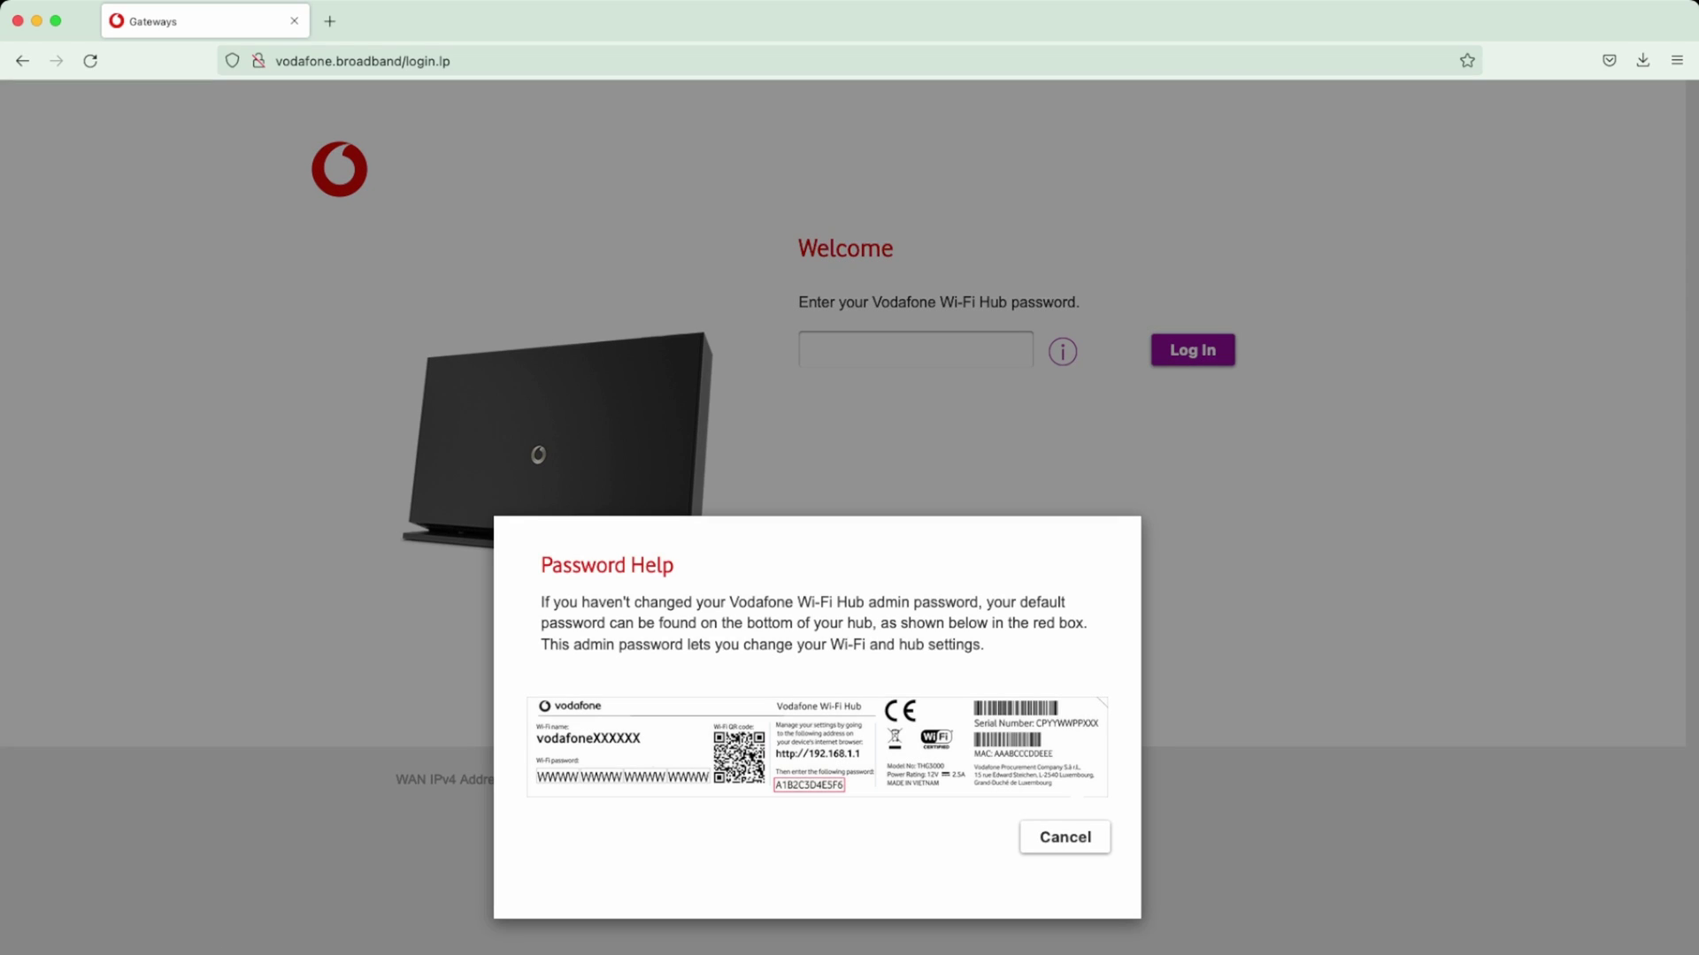